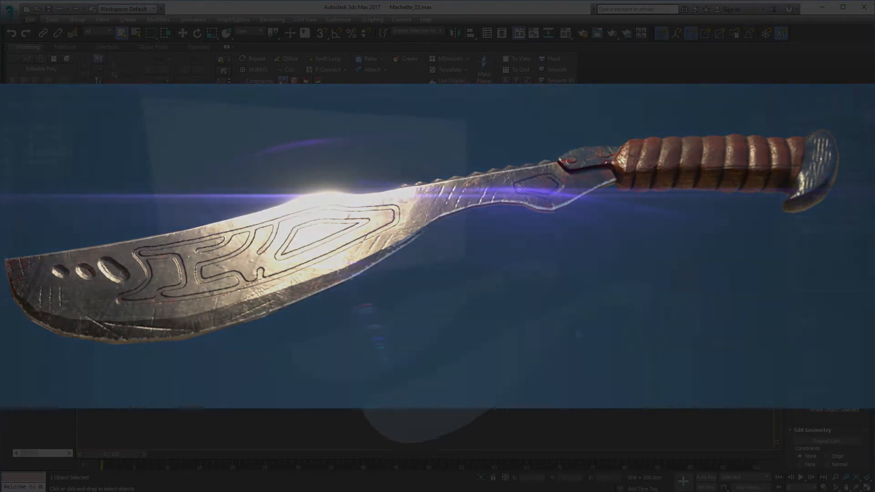
Compare the low-poly and high-poly machete meshes with the concept drawing, selecting each one to check its polygon statistics
middle_drag(579, 334, 563, 325)
middle_drag(455, 256, 461, 262)
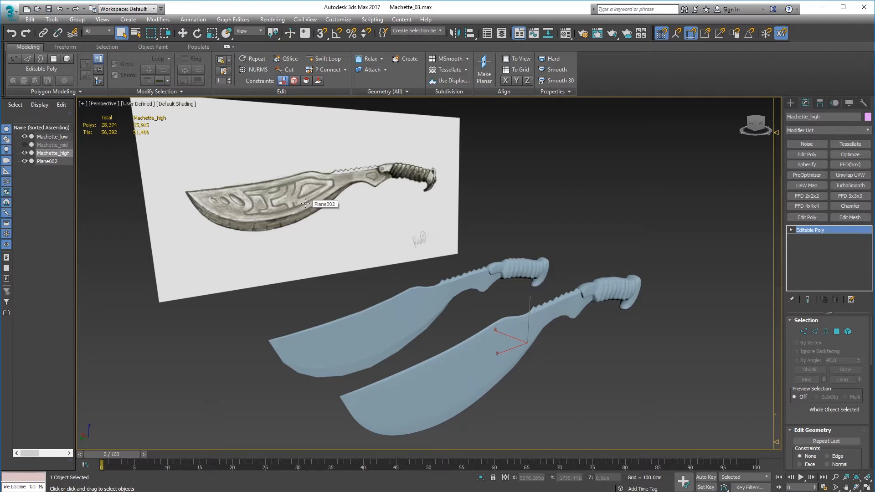
alt+middle_drag(468, 292, 452, 262)
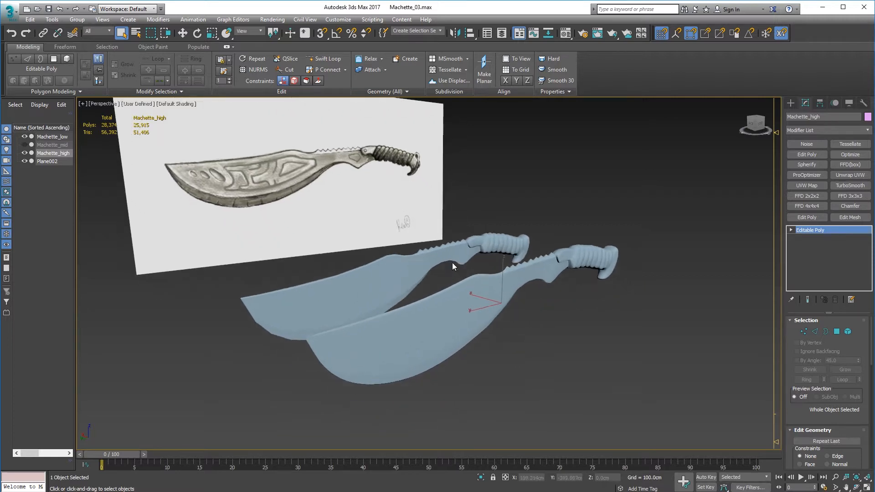
click(459, 251)
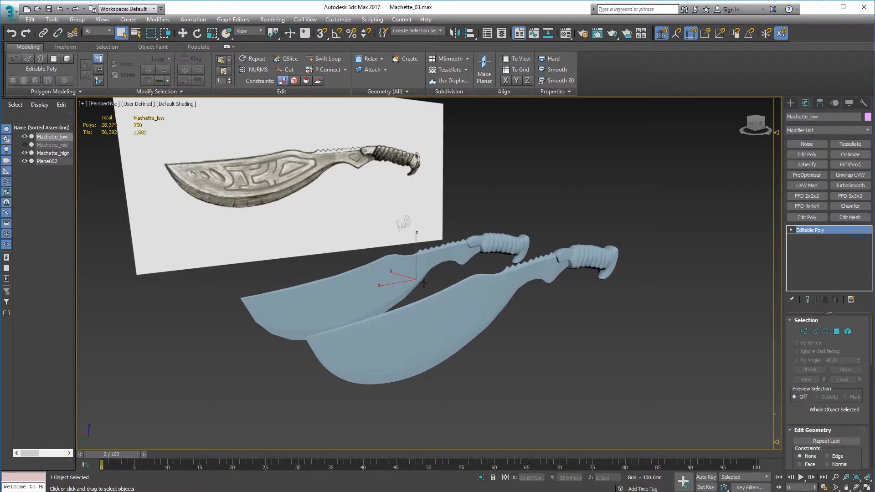
click(531, 276)
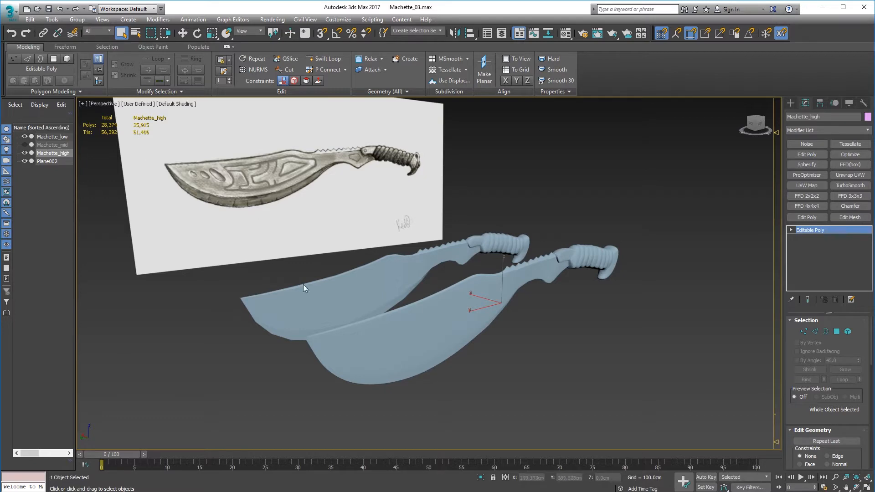
click(173, 105)
click(203, 199)
mouse_move(501, 329)
alt+middle_down()
mouse_move(480, 310)
mouse_move(444, 313)
mouse_move(486, 308)
alt+middle_up()
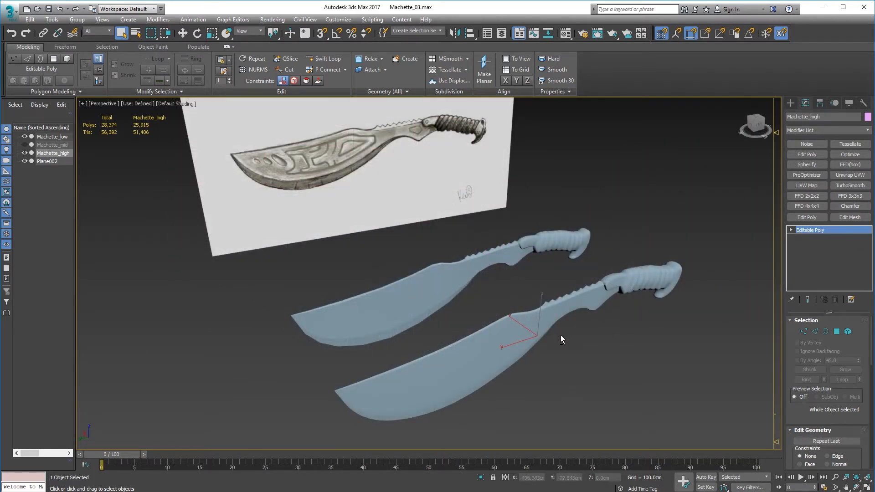
alt+middle_drag(560, 337, 568, 336)
alt+middle_drag(569, 337, 565, 332)
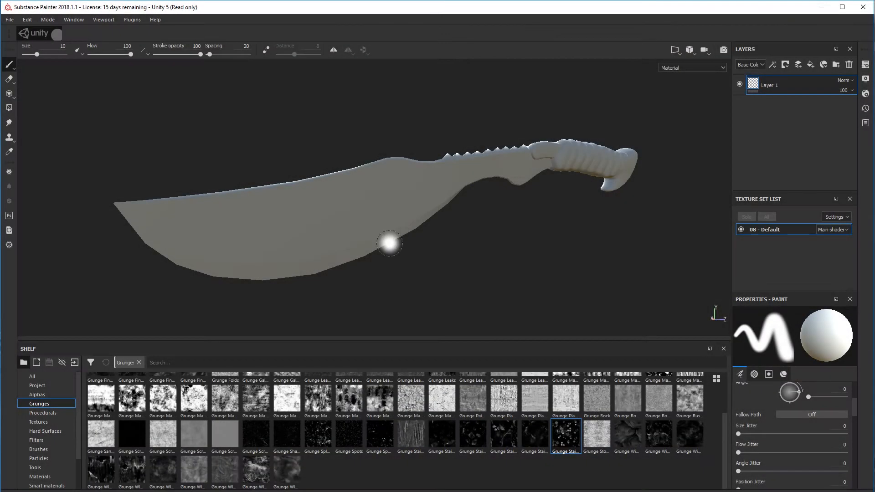
Switch to Substance Painter and add an Ambient occlusion channel to the machete's texture set
mouse_move(396, 217)
alt+mouse_down()
mouse_move(430, 203)
mouse_move(433, 261)
mouse_move(429, 189)
alt+mouse_up()
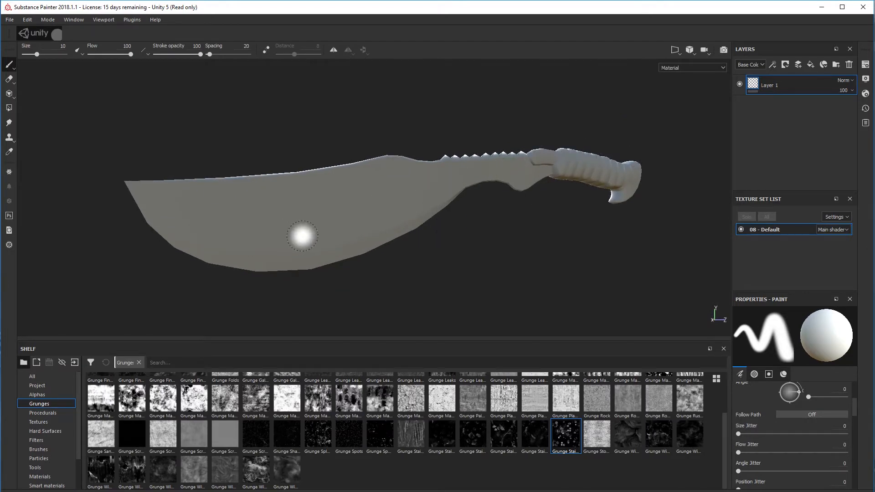
mouse_move(483, 241)
alt+mouse_down()
mouse_move(316, 241)
mouse_move(491, 231)
mouse_move(498, 267)
mouse_move(490, 242)
alt+mouse_up()
alt+middle_drag(459, 251, 464, 234)
alt+drag(462, 234, 454, 233)
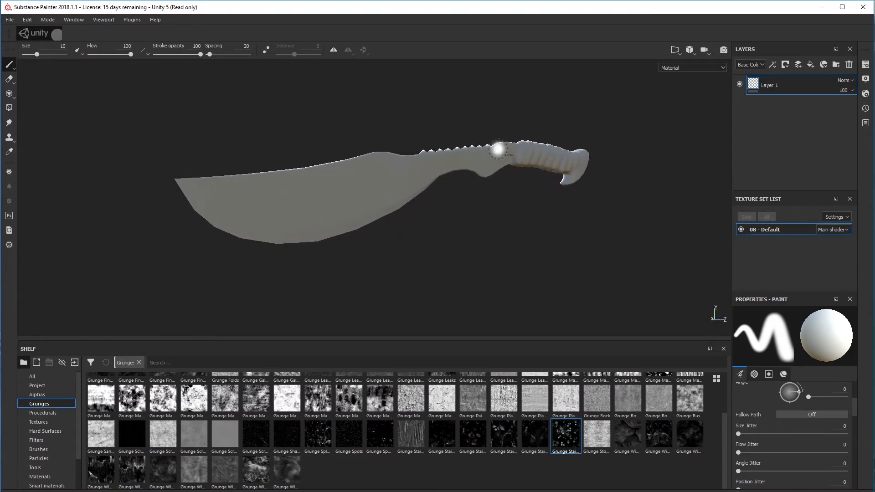
click(865, 65)
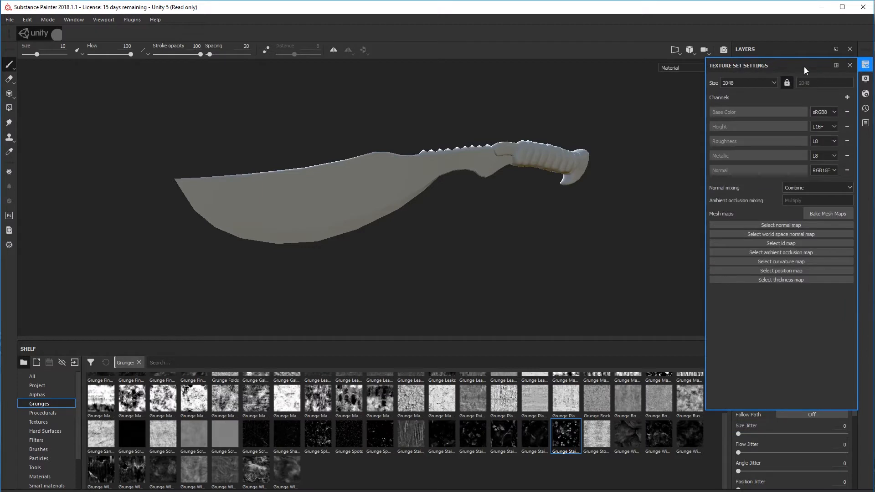
drag(803, 66, 639, 105)
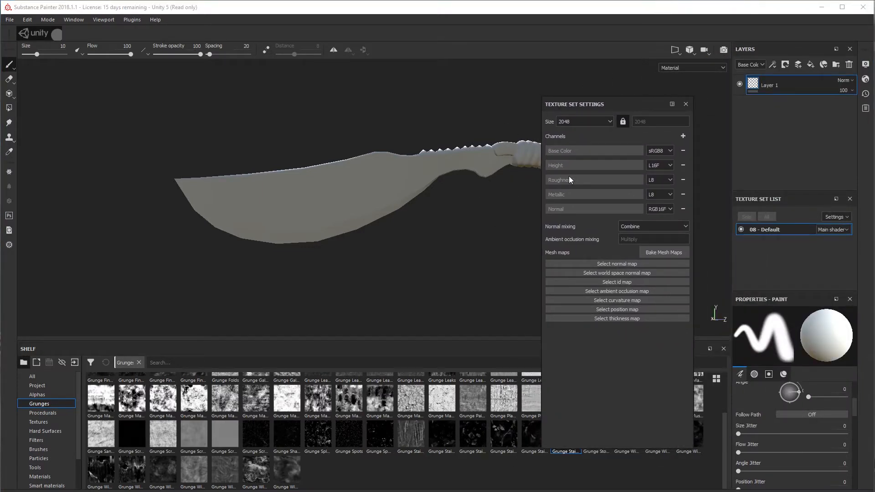
click(683, 135)
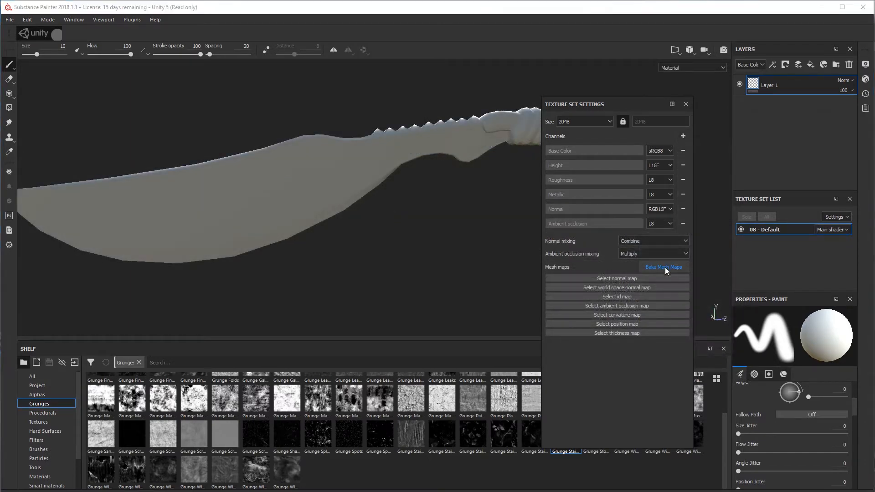
Open the mesh map baking settings and exclude the ID map from the bake
click(663, 267)
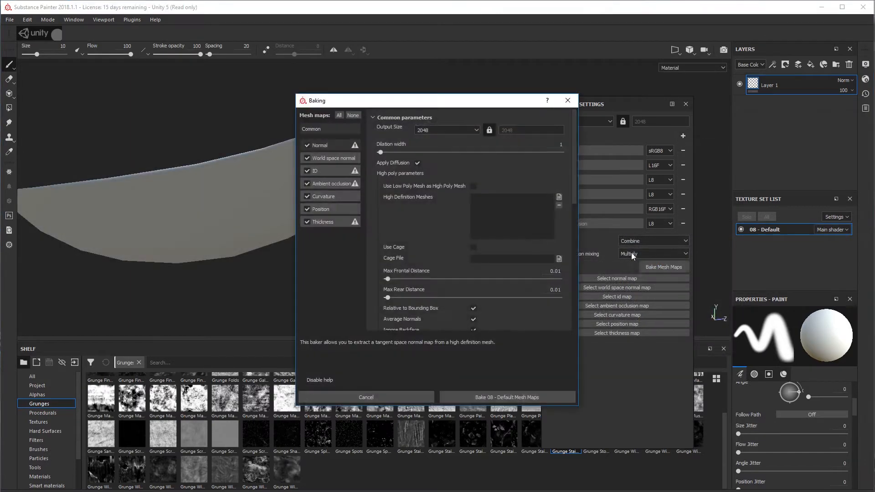
drag(479, 103, 533, 113)
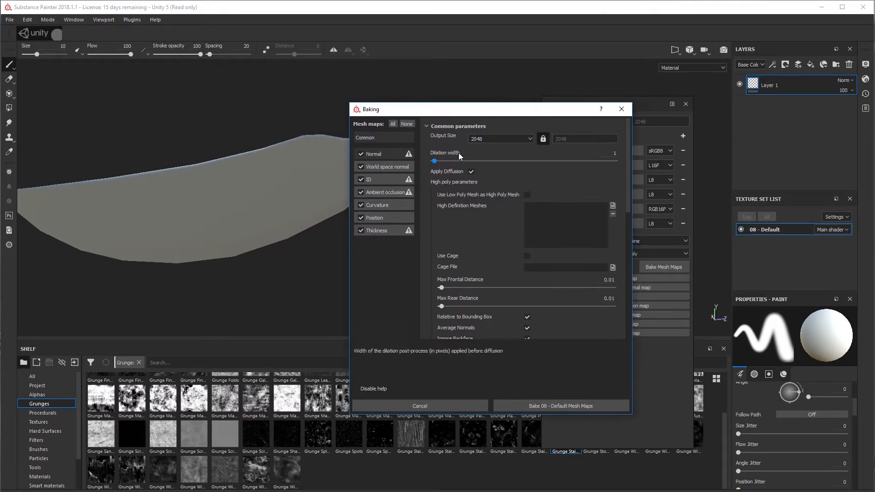
click(361, 180)
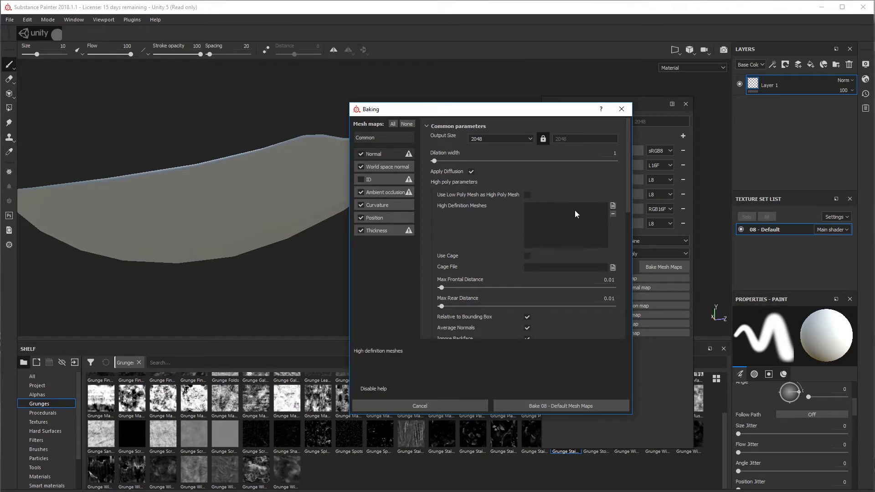
Load the high-poly machete file as the high definition mesh and bake the mesh maps for the 08 - Default texture set
scroll(520, 262, down, 3)
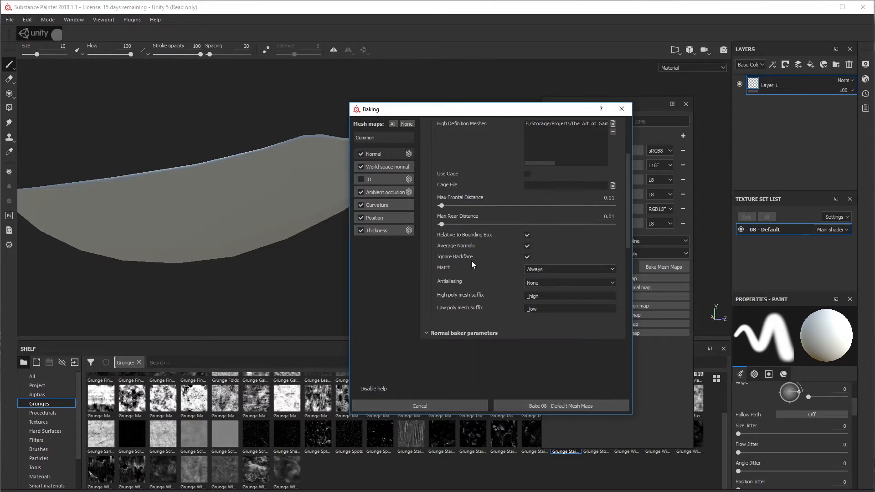
scroll(473, 258, up, 1)
scroll(474, 258, up, 1)
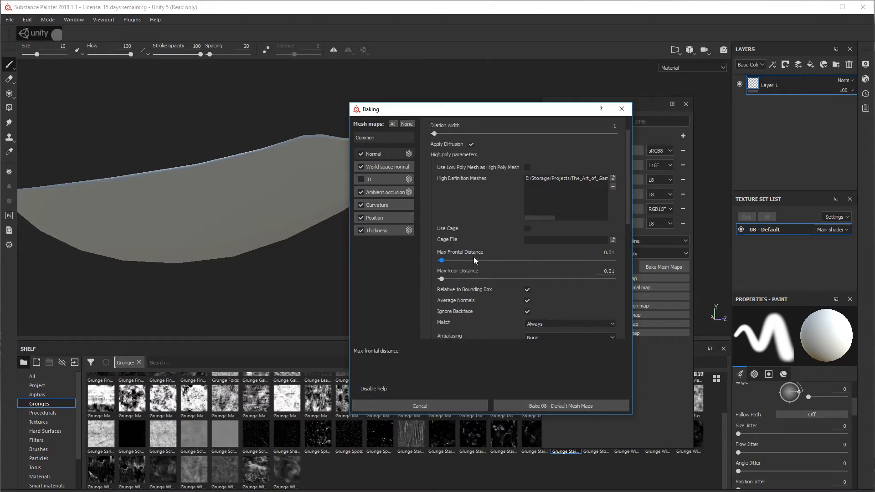
scroll(474, 256, up, 1)
scroll(476, 246, down, 3)
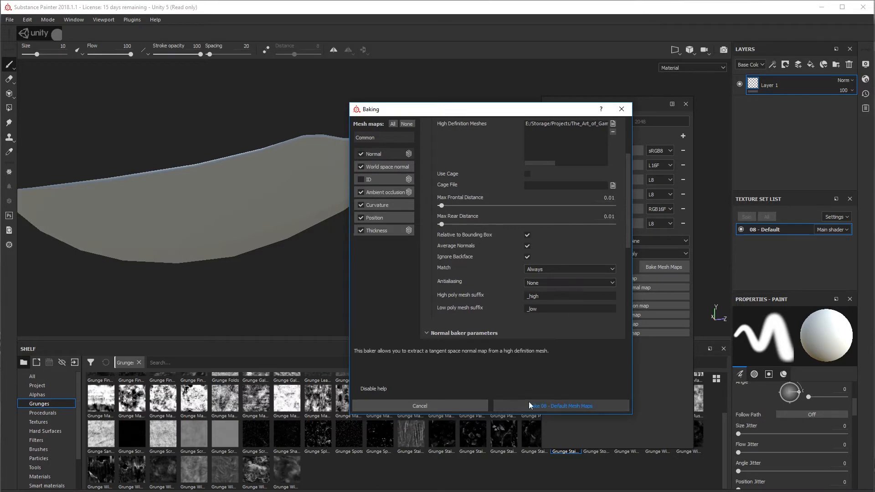
click(565, 403)
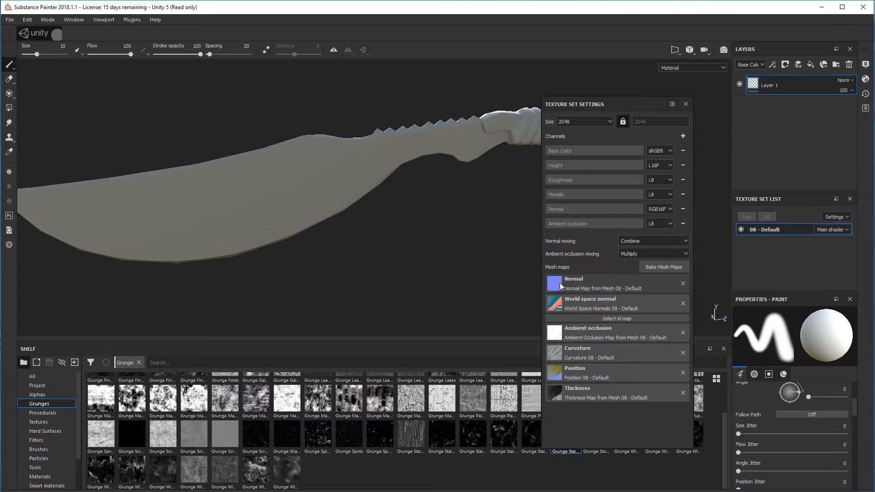
Examine an enlarged preview of the baked normal map, then close the texture set settings
click(560, 282)
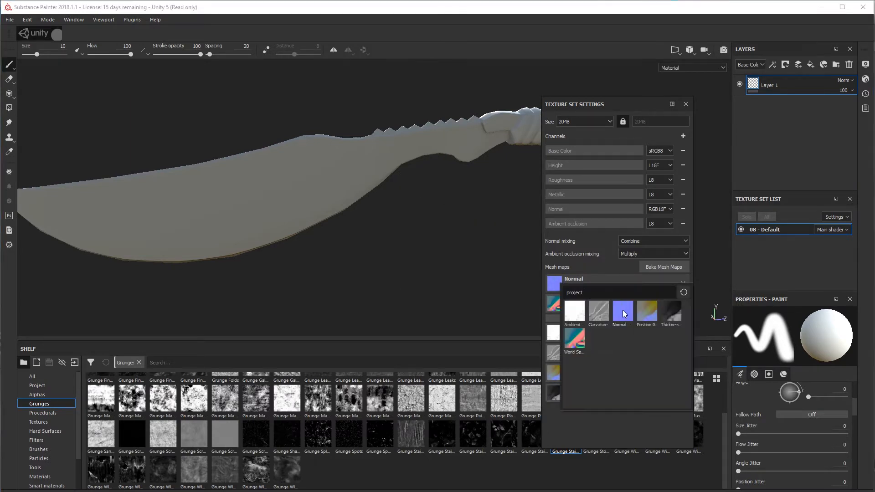
mouse_move(624, 313)
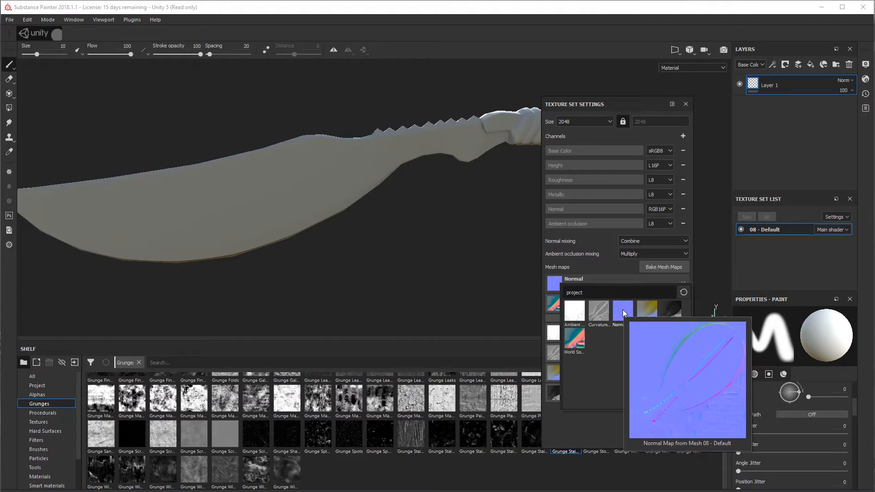
click(622, 310)
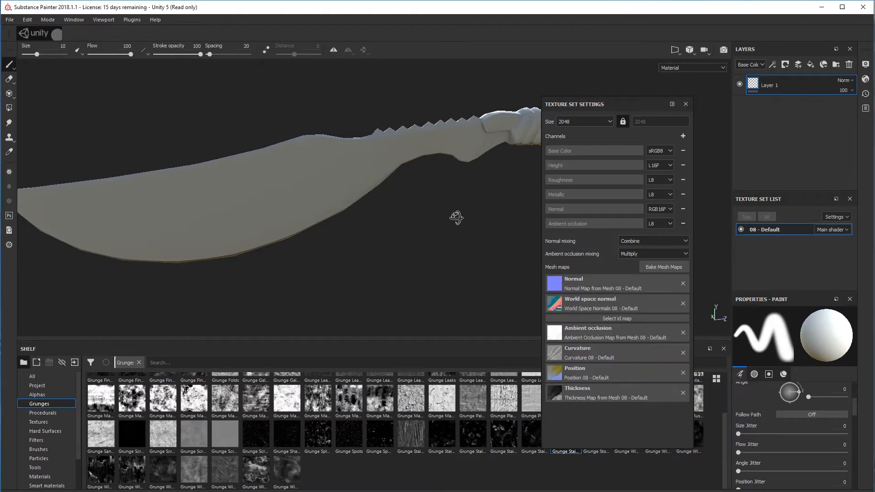
alt+drag(457, 218, 472, 197)
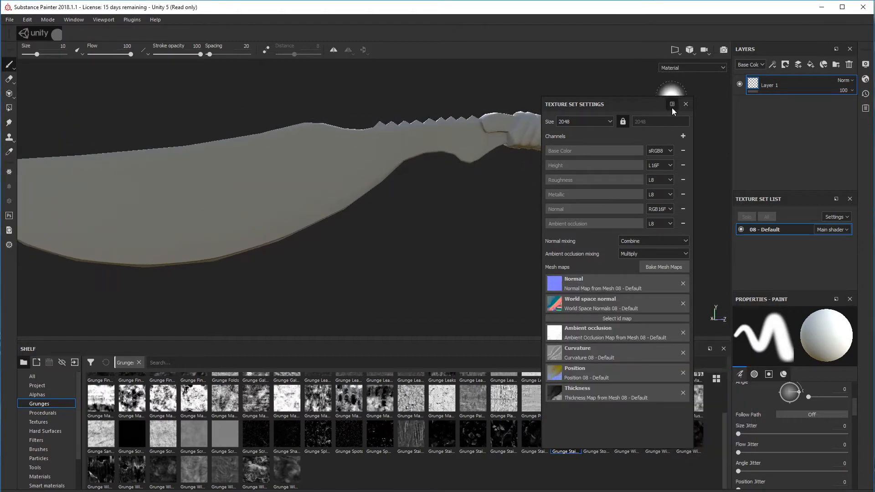
click(685, 104)
Examine the baked shading along the blade's curved cutting edge on both sides of the machete
mouse_move(610, 165)
alt+mouse_down()
mouse_move(492, 260)
mouse_move(494, 282)
mouse_move(536, 215)
mouse_move(623, 203)
mouse_move(437, 225)
mouse_move(564, 203)
mouse_move(493, 199)
mouse_move(484, 170)
mouse_move(490, 181)
mouse_move(439, 218)
mouse_move(457, 201)
mouse_move(467, 220)
alt+mouse_up()
scroll(456, 191, up, 1)
scroll(467, 219, down, 3)
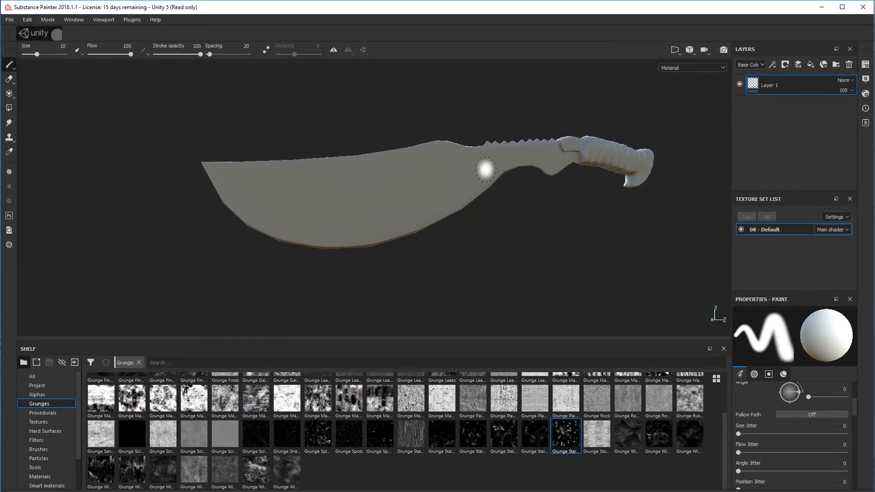
mouse_move(468, 245)
alt+mouse_down()
mouse_move(467, 225)
mouse_move(414, 265)
alt+mouse_up()
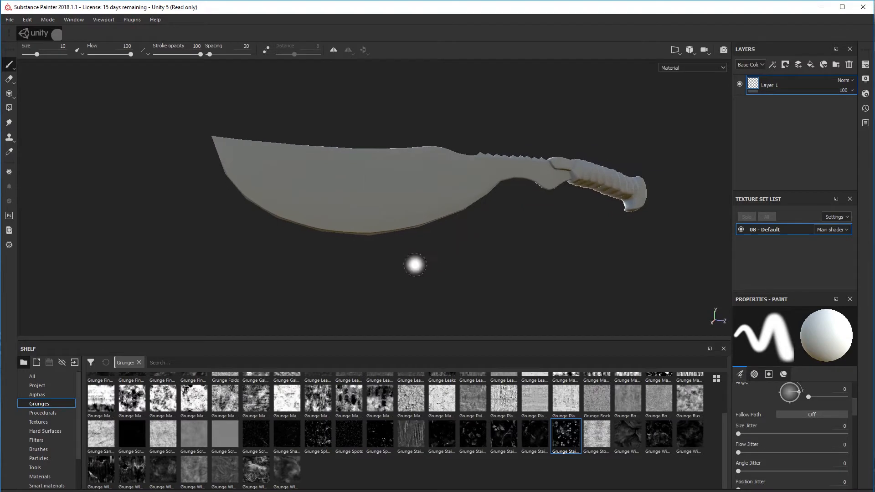
scroll(367, 255, up, 3)
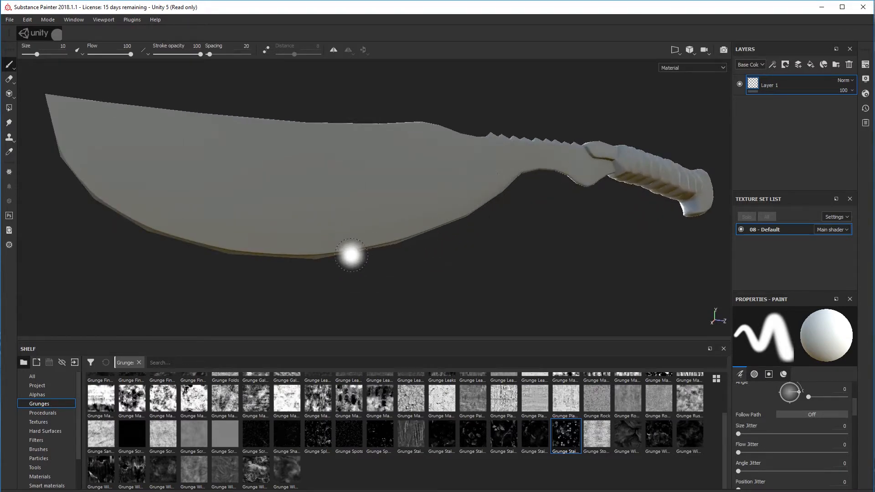
scroll(205, 252, up, 3)
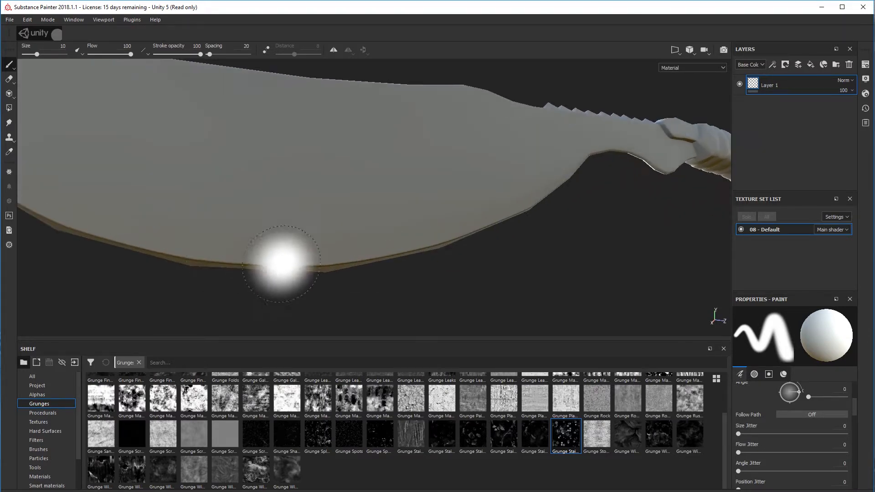
mouse_move(338, 259)
alt+mouse_down()
mouse_move(611, 216)
mouse_move(551, 246)
alt+mouse_up()
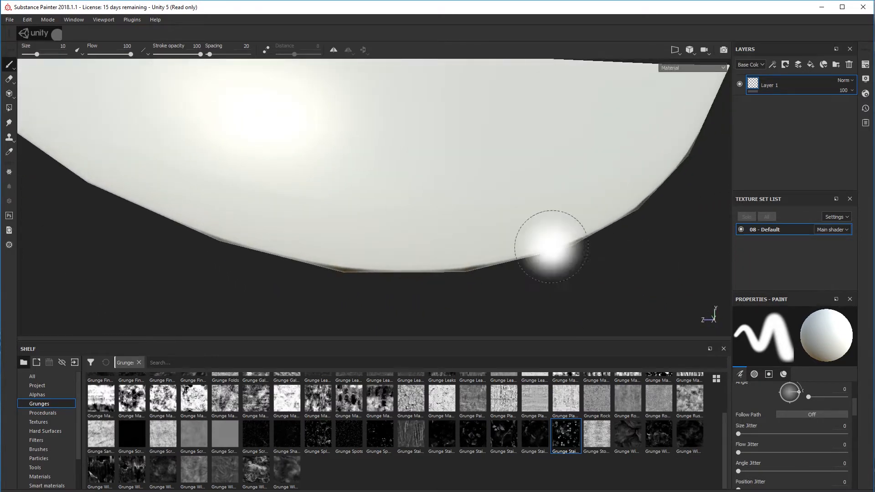
scroll(498, 257, down, 2)
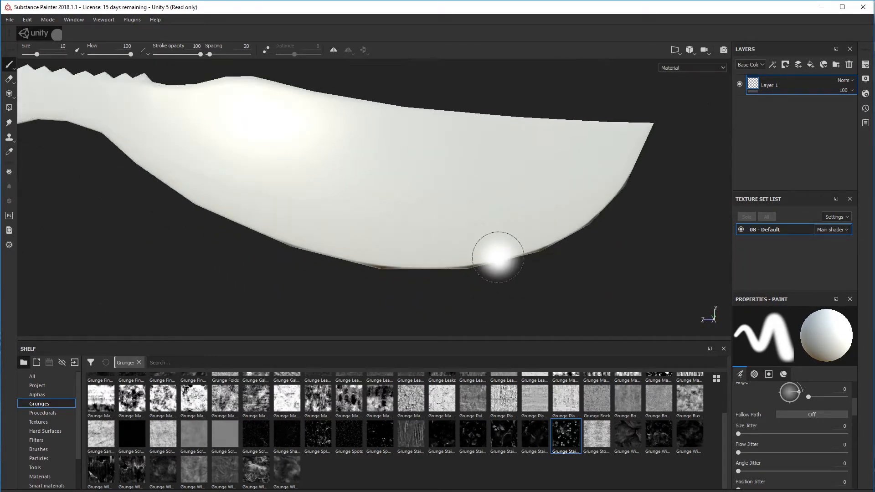
scroll(460, 260, up, 4)
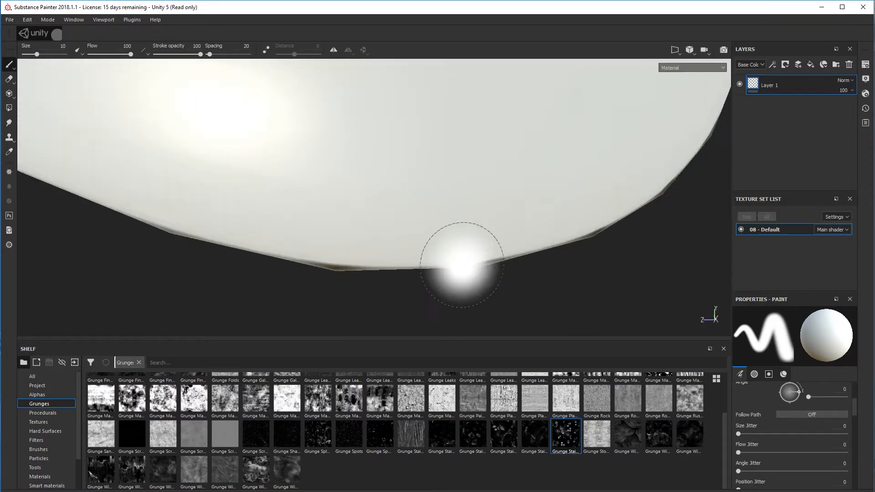
Reduce the brush size to 2.9 and inspect the corners along the blade's cutting edge up close
ctrl+right_drag(540, 284, 508, 284)
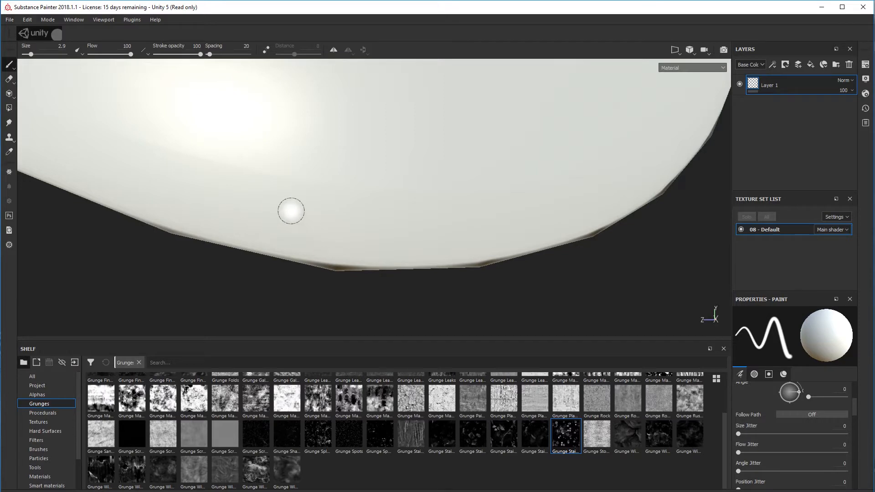
alt+drag(248, 222, 315, 230)
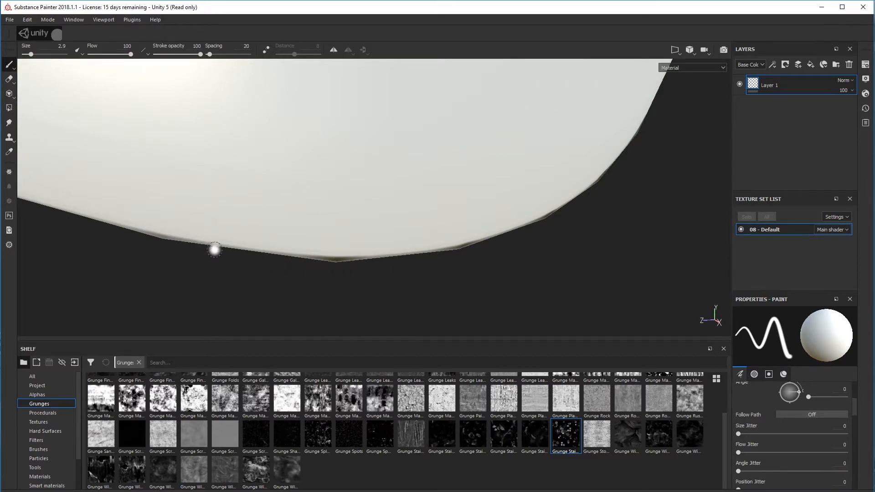
scroll(232, 245, down, 5)
alt+drag(235, 245, 375, 255)
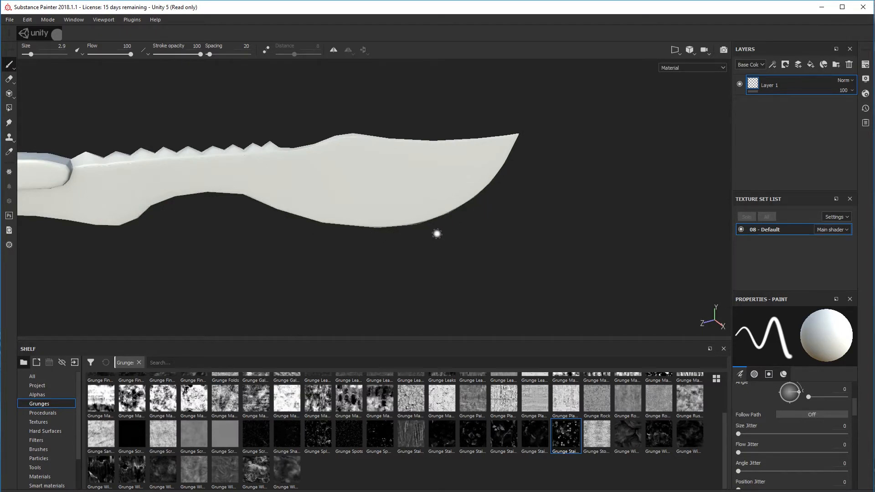
alt+drag(437, 234, 412, 197)
scroll(416, 221, up, 4)
scroll(417, 224, up, 3)
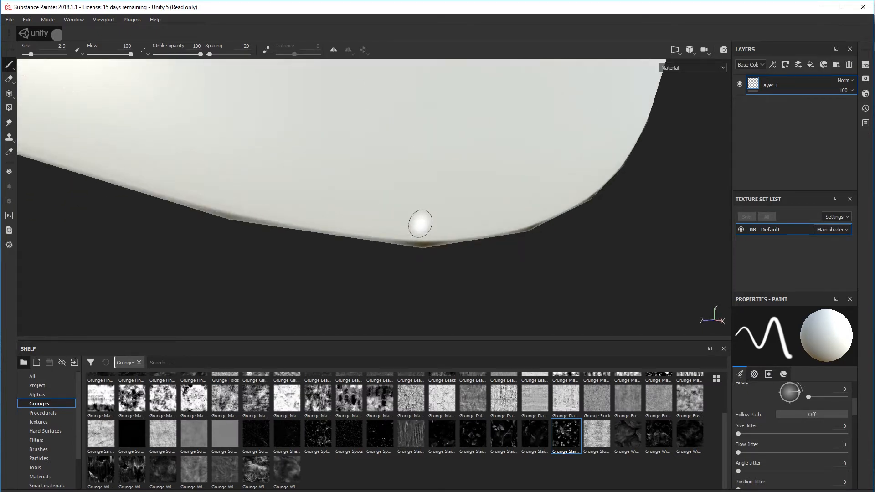
mouse_move(424, 220)
alt+mouse_down()
mouse_move(453, 166)
mouse_move(521, 163)
mouse_move(448, 206)
alt+mouse_up()
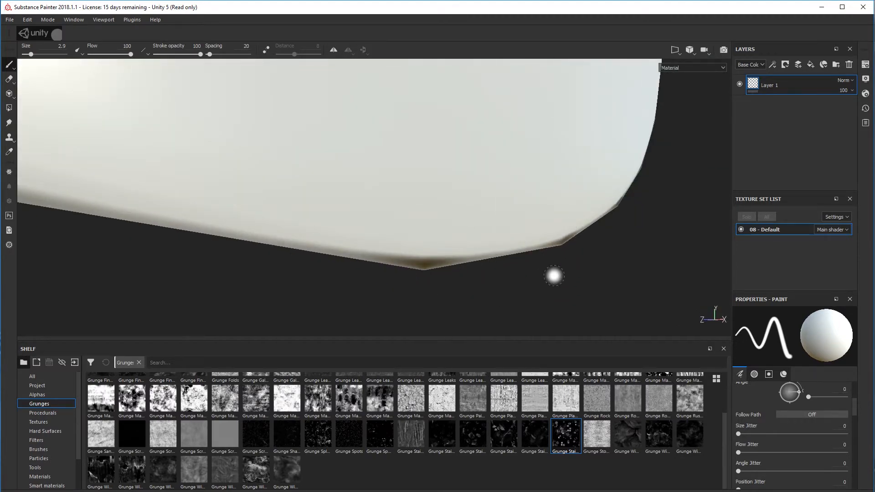
mouse_move(555, 209)
alt+mouse_down()
mouse_move(433, 226)
mouse_move(496, 207)
mouse_move(445, 187)
mouse_move(456, 181)
mouse_move(468, 193)
mouse_move(488, 193)
alt+mouse_up()
alt+middle_drag(511, 191, 422, 242)
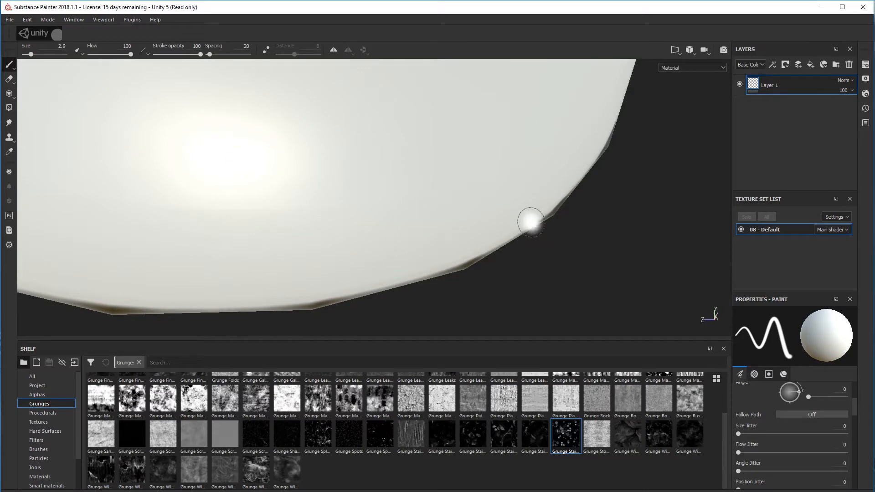
Examine the low-poly edge corners along the blade's curve, and inspect the whole machete from its opposite side
alt+drag(527, 219, 486, 209)
alt+middle_drag(486, 209, 563, 180)
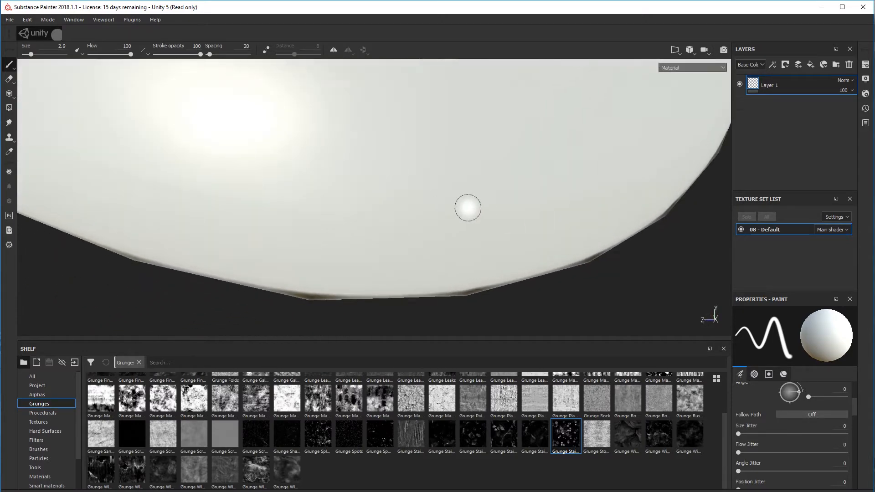
scroll(468, 208, down, 5)
alt+middle_drag(336, 180, 452, 214)
scroll(330, 181, down, 4)
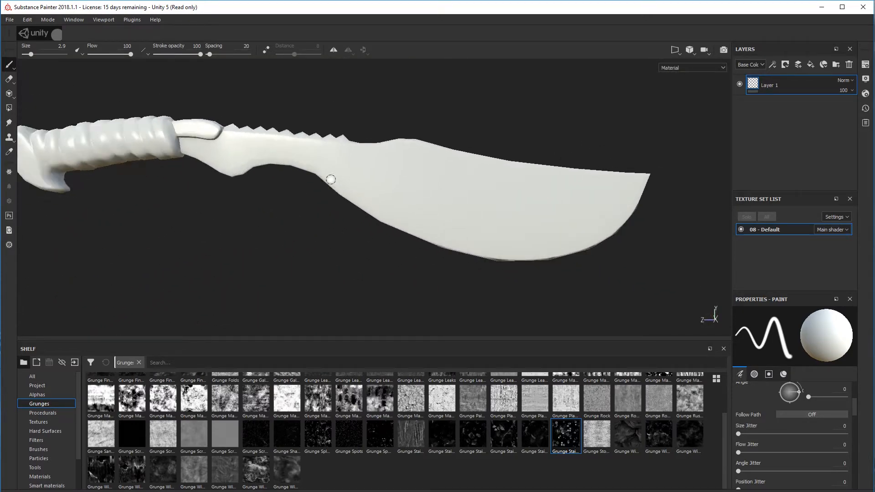
alt+drag(290, 173, 59, 189)
alt+drag(323, 187, 98, 185)
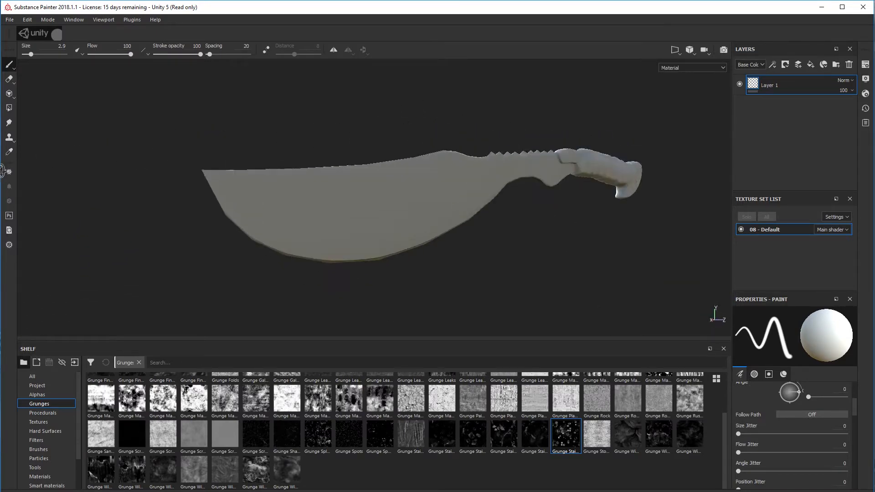
Rotate the environment lighting and examine the baked shading across the machete's blade and handle
alt+middle_drag(465, 196, 372, 201)
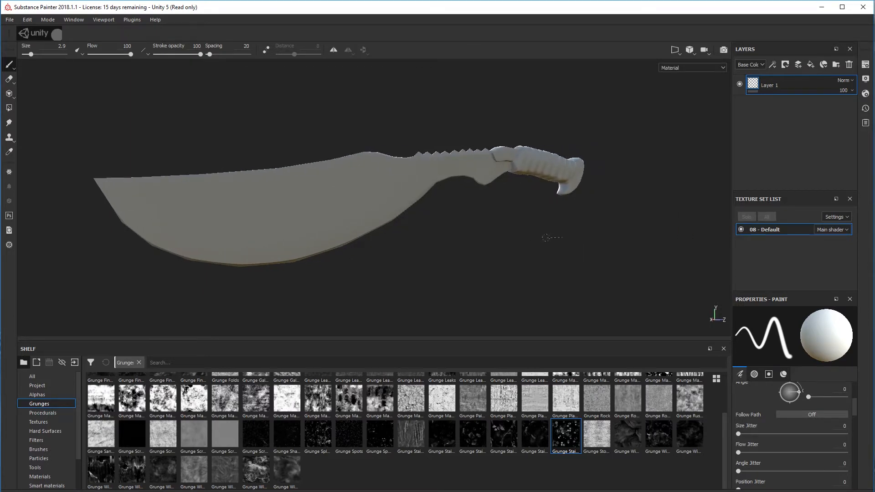
shift+right_drag(546, 238, 485, 237)
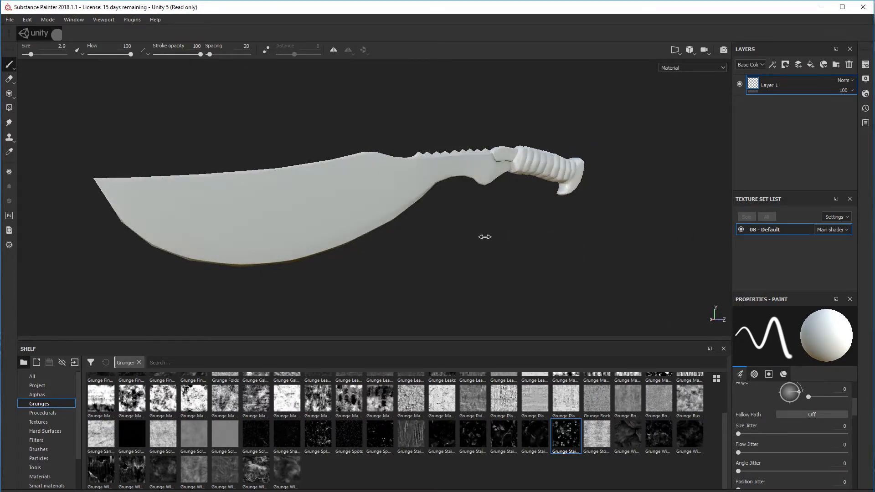
alt+drag(491, 214, 490, 240)
alt+middle_drag(542, 238, 524, 252)
alt+drag(506, 233, 426, 189)
alt+middle_drag(494, 206, 397, 201)
scroll(388, 201, down, 3)
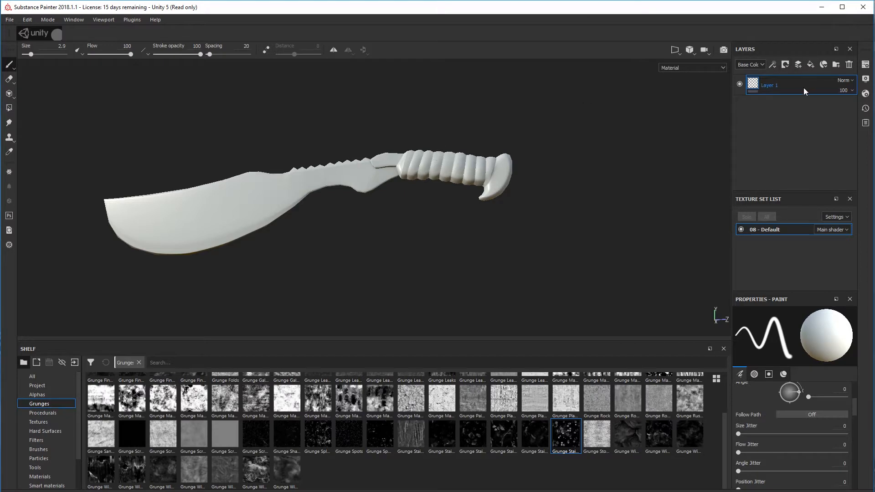
Replace Layer 1 with a fill layer whose base color is pure red (1, 0, 0)
key(Delete)
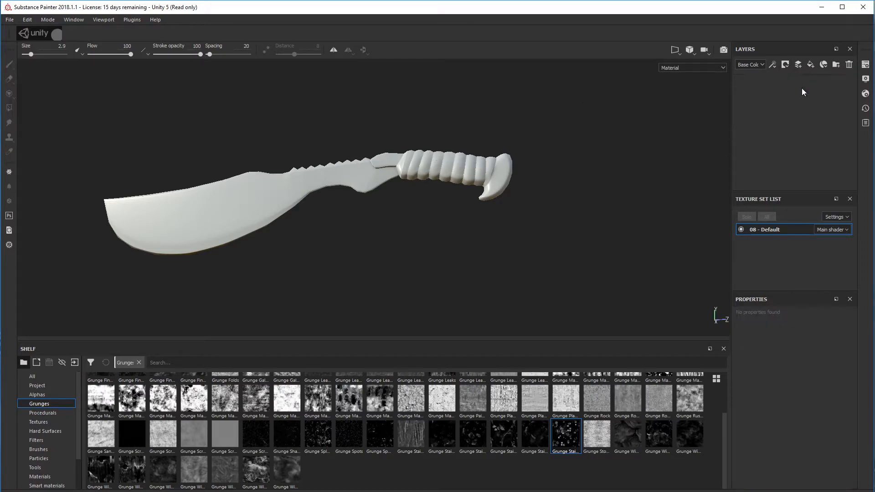
click(810, 65)
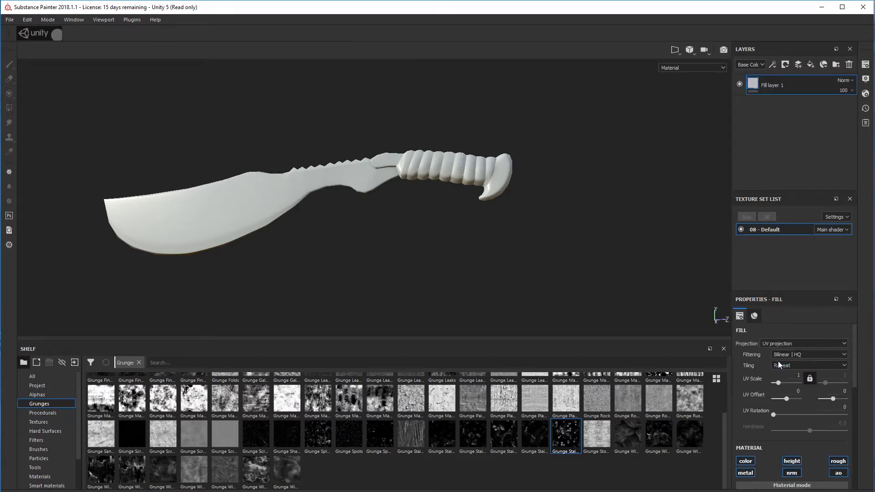
scroll(780, 364, down, 5)
click(781, 366)
drag(794, 387, 816, 381)
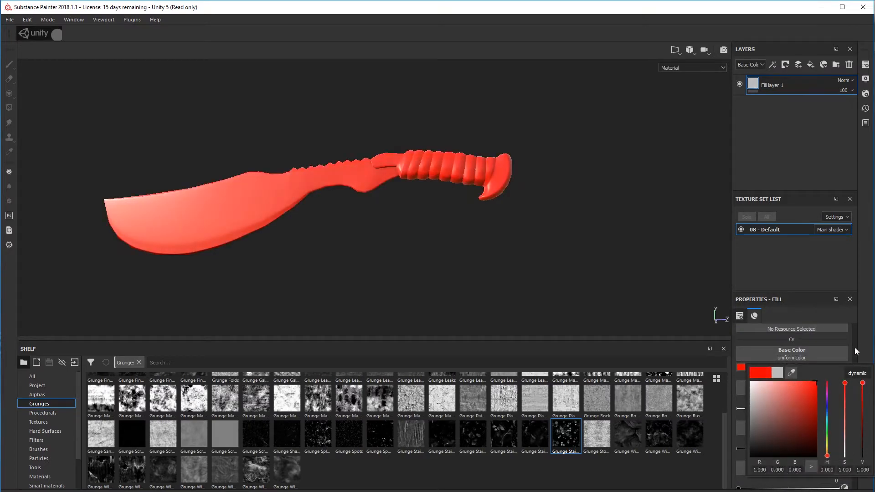
alt+drag(473, 248, 436, 228)
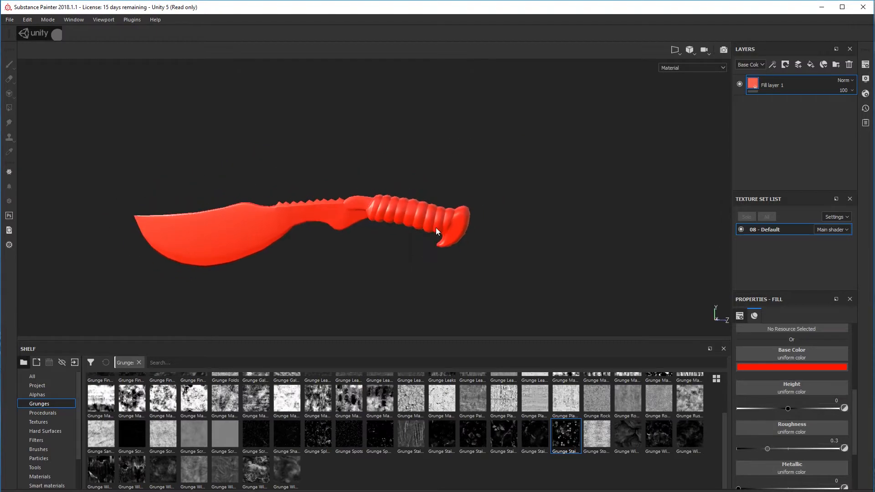
scroll(435, 228, up, 2)
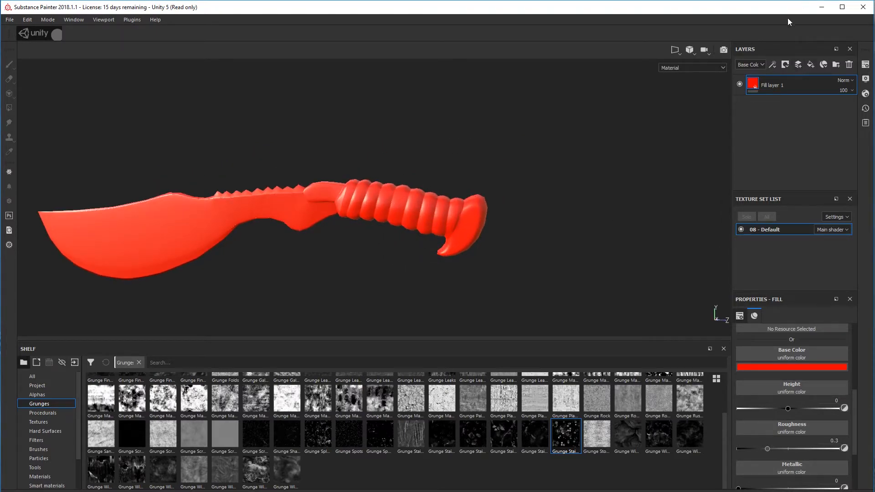
Add a second fill layer above the red one and give it a black mask
click(810, 64)
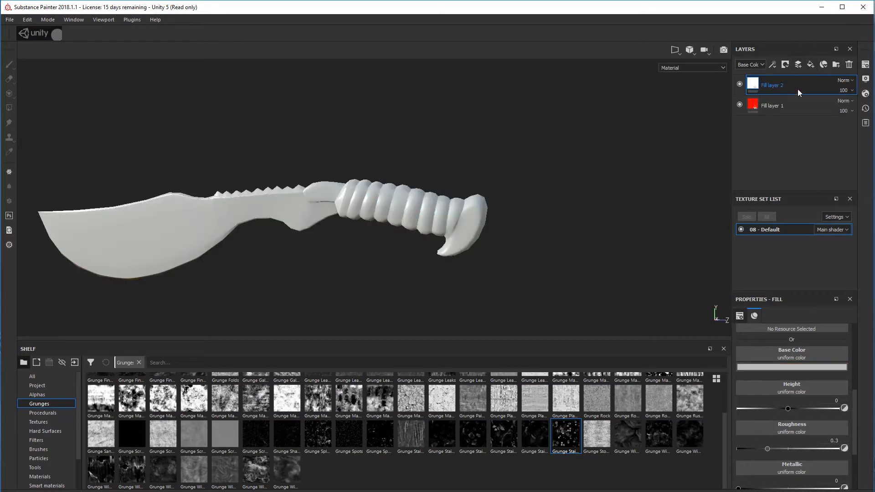
right_click(754, 84)
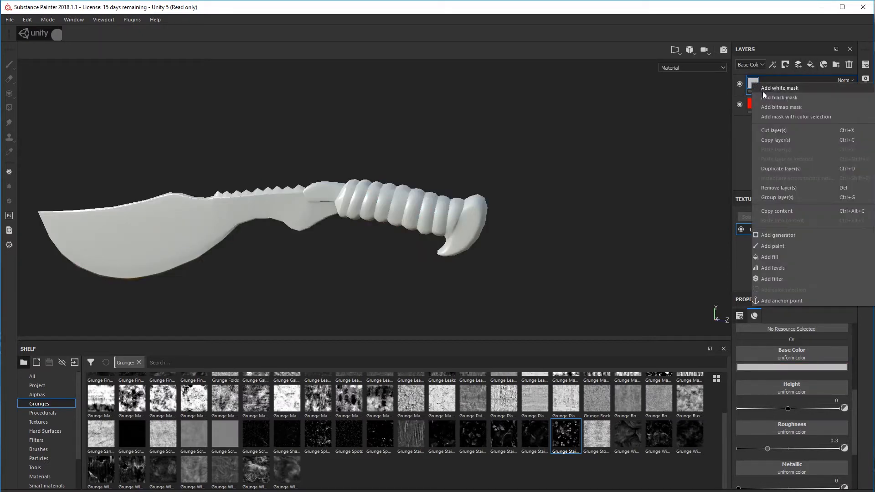
click(764, 96)
mouse_move(497, 220)
alt+mouse_down()
mouse_move(531, 211)
mouse_move(529, 225)
alt+mouse_up()
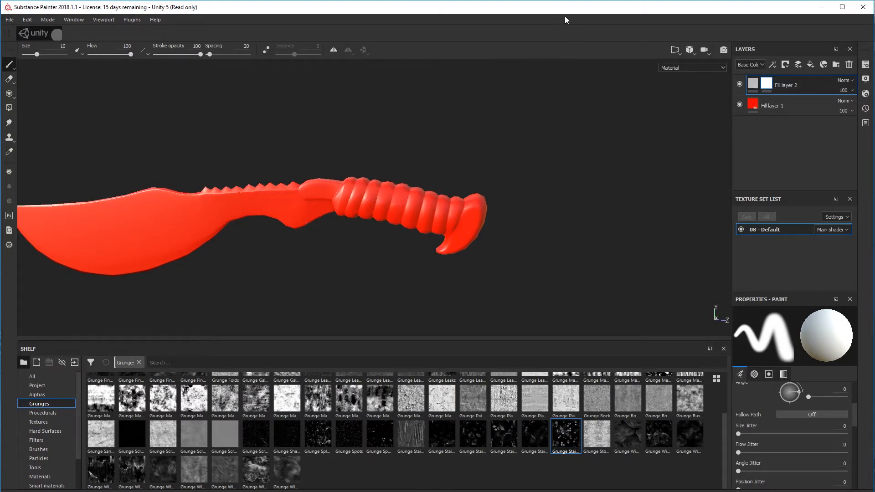
Show the 3D and 2D views side by side and activate Polygon Fill in quad mode for the mask
click(675, 50)
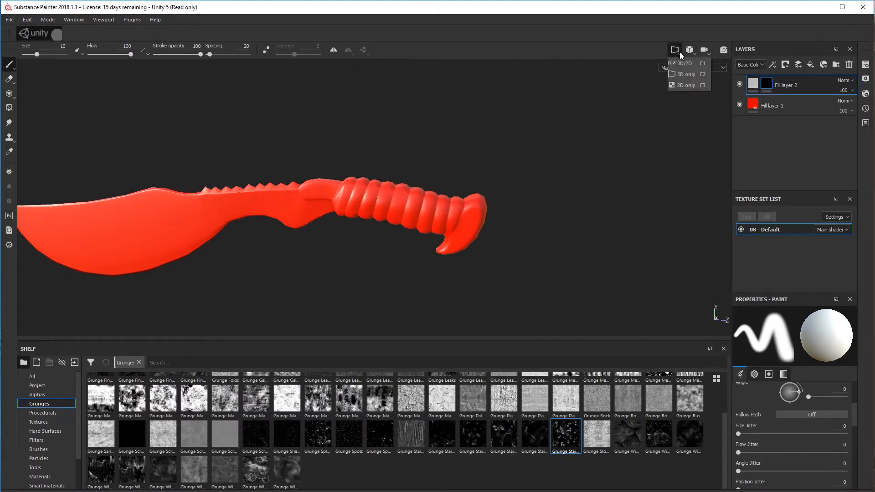
click(684, 65)
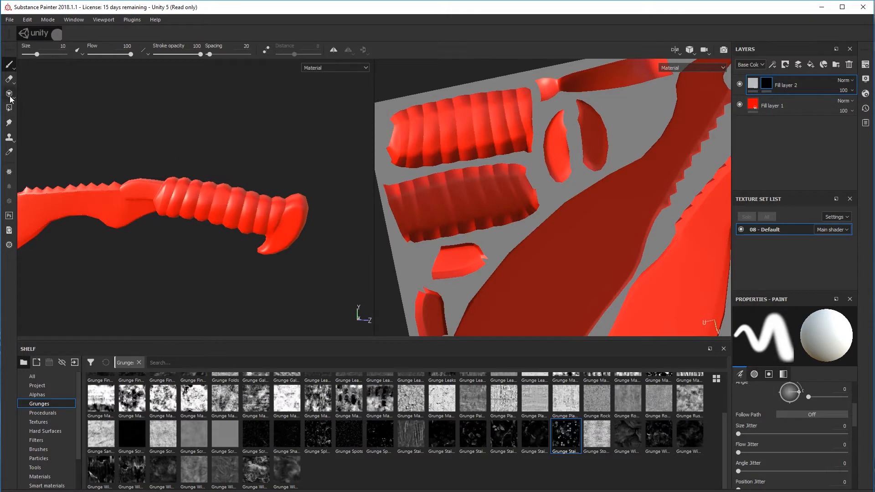
click(7, 111)
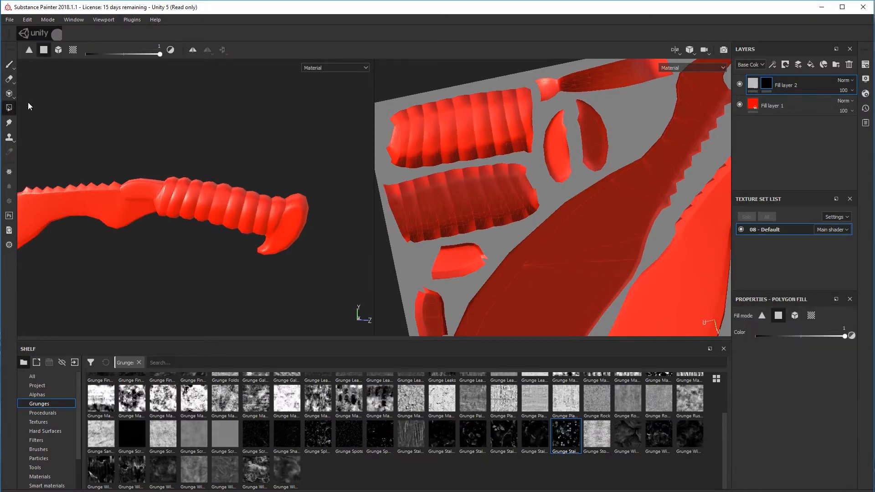
alt+middle_drag(483, 254, 481, 245)
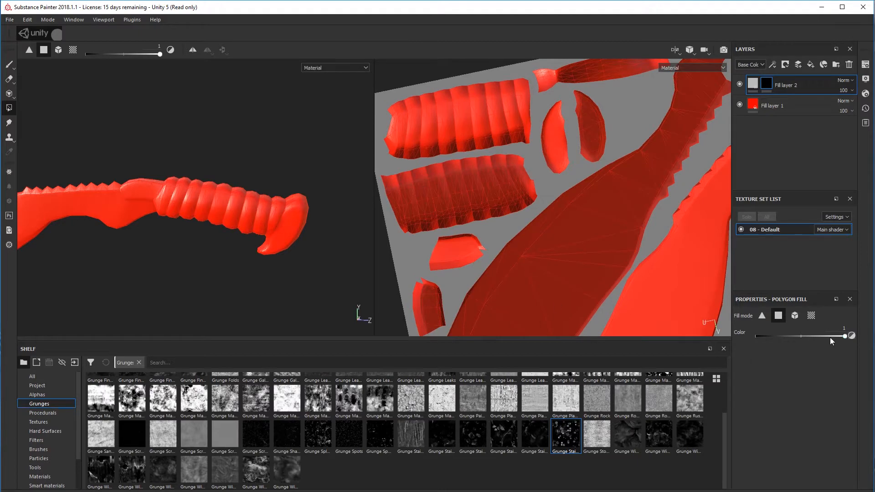
drag(830, 337, 774, 337)
Fill both ribbed grip UV islands in Fill layer 2's mask with Polygon Fill at color 1
drag(464, 203, 444, 160)
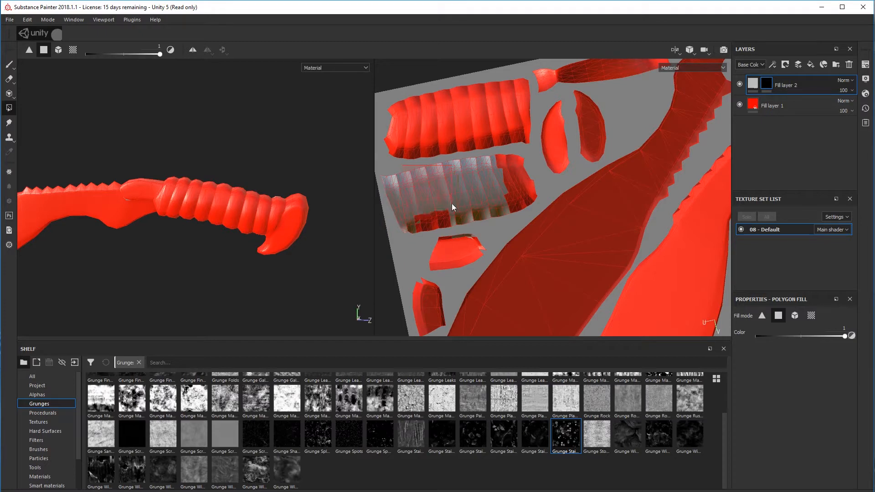
drag(458, 221, 458, 221)
drag(495, 152, 533, 202)
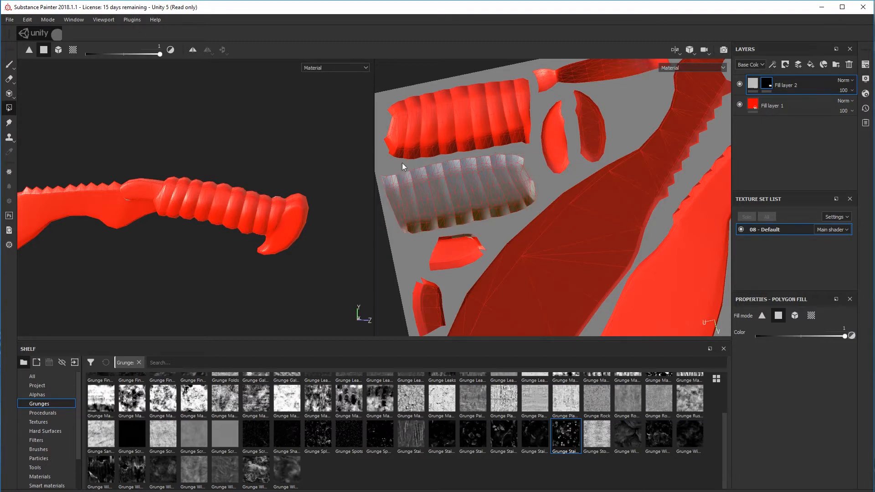
drag(417, 163, 533, 152)
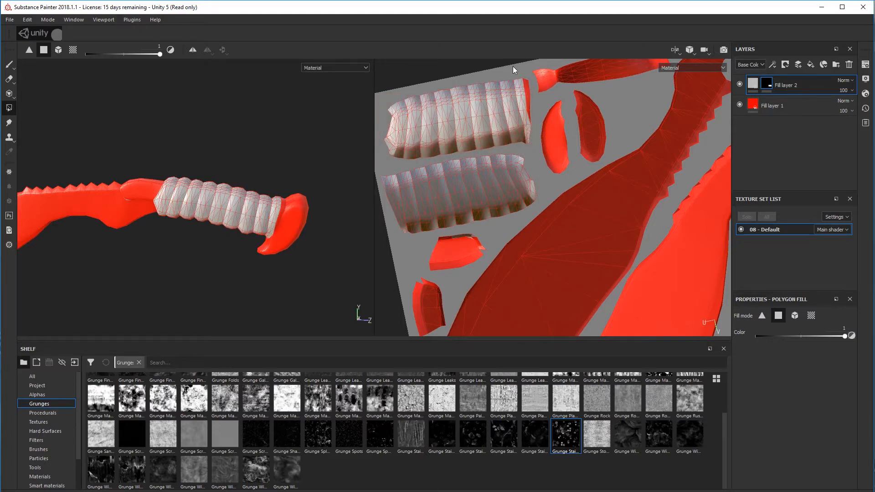
drag(513, 67, 532, 136)
Set the polygon fill color to 0 and remove the stray filled faces from the small UV island beside the grip
scroll(477, 220, up, 5)
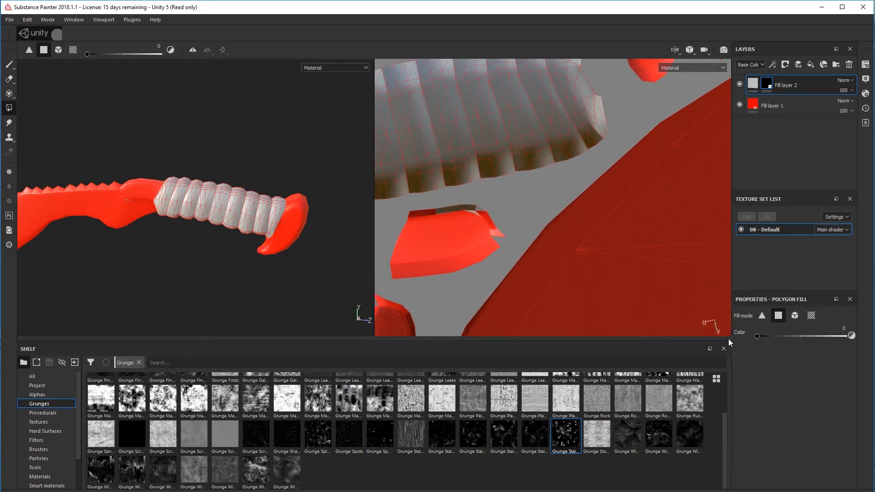
scroll(474, 244, down, 5)
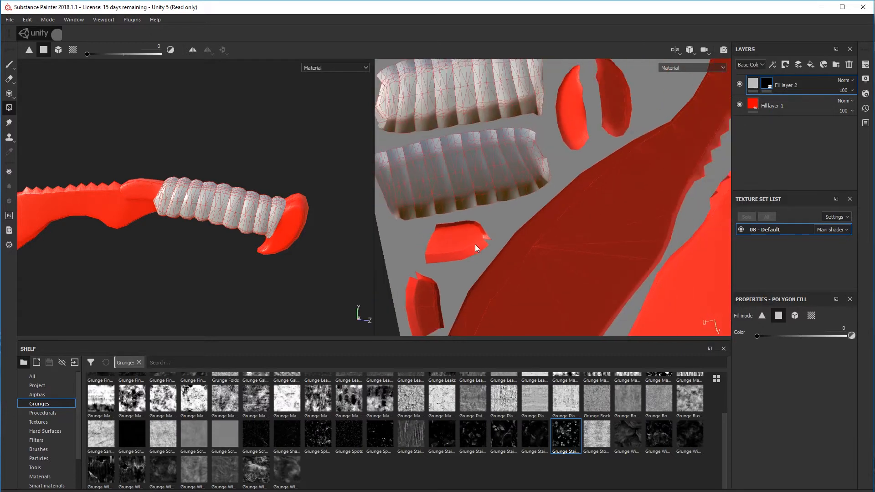
Examine the filled grip islands and the neighbouring parts in the UV layout for missed or stray faces
alt+middle_drag(505, 247, 515, 239)
alt+drag(515, 239, 566, 200)
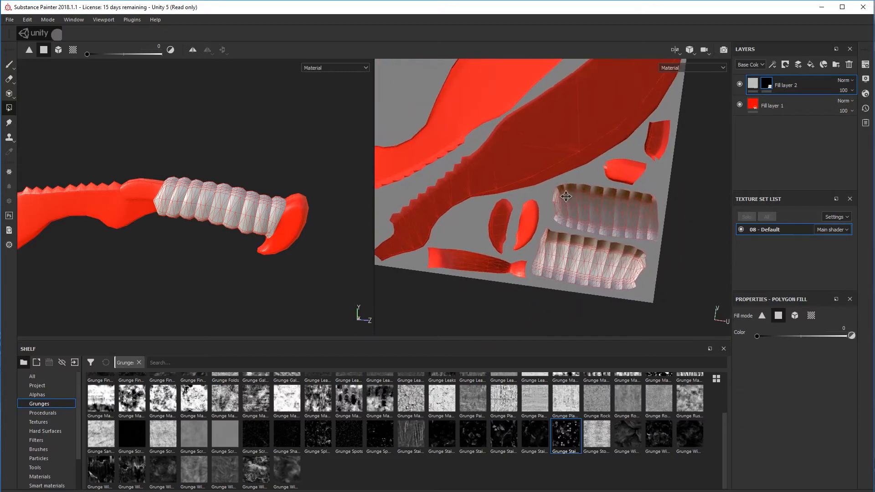
alt+middle_drag(566, 200, 556, 186)
scroll(557, 185, down, 1)
scroll(558, 186, up, 4)
scroll(547, 199, down, 2)
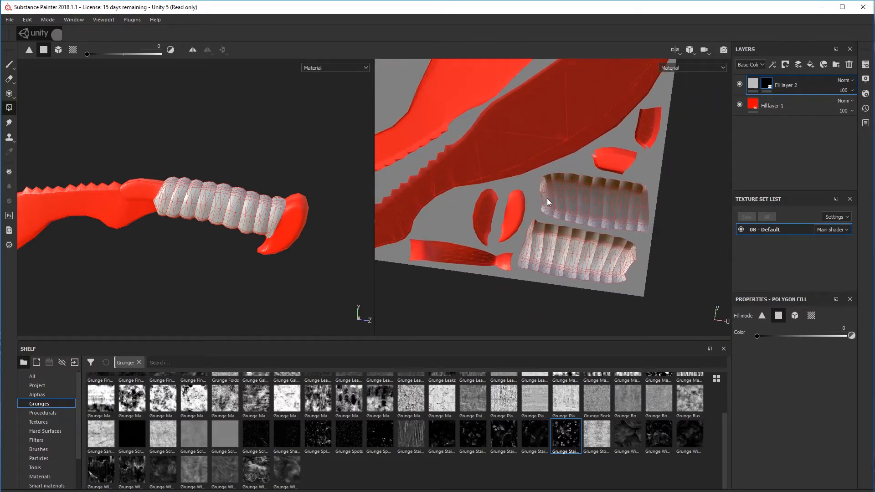
scroll(547, 199, up, 3)
alt+middle_drag(456, 182, 441, 182)
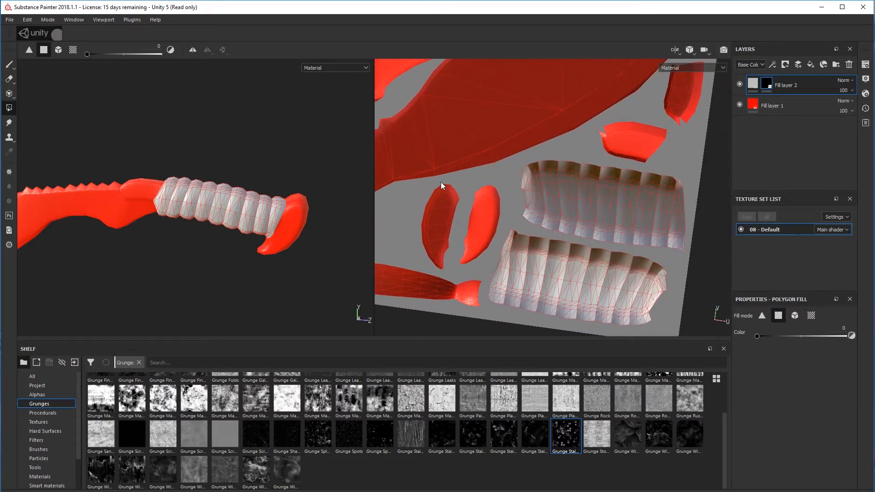
alt+drag(441, 182, 522, 185)
alt+middle_drag(522, 185, 488, 184)
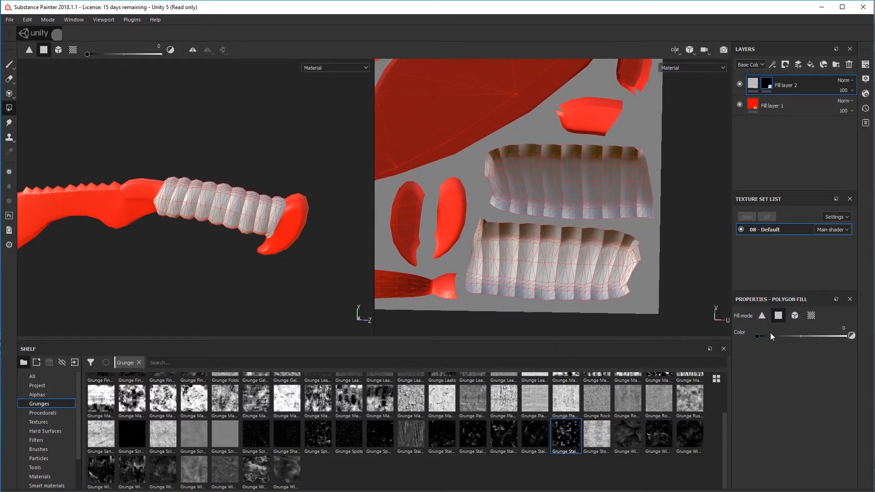
Return to the 3D only view, switch to the Paint tool and inspect the masked grip up close
click(676, 53)
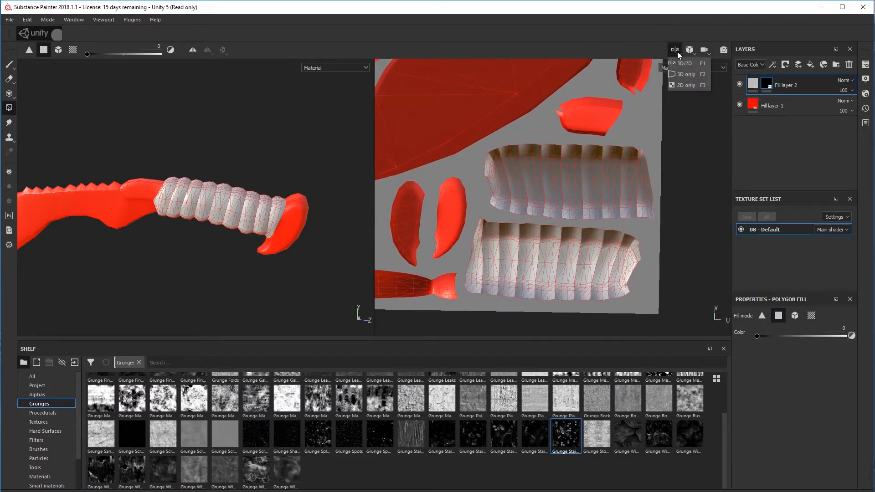
click(685, 73)
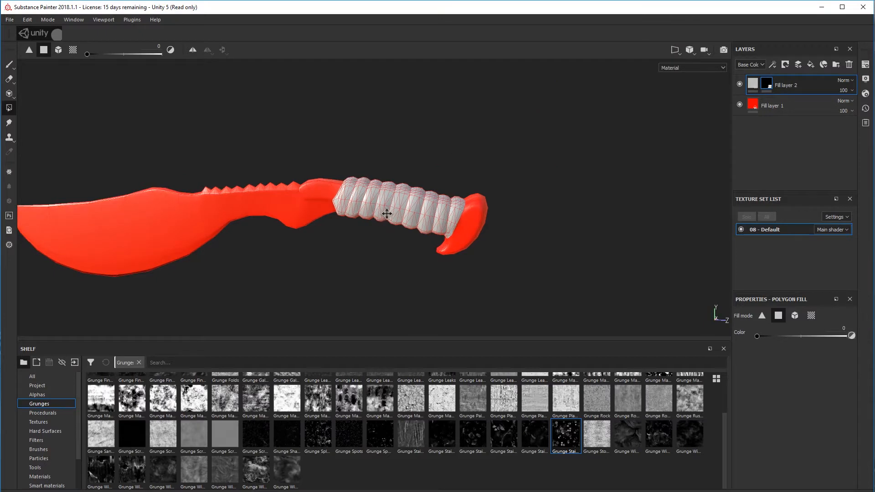
click(9, 66)
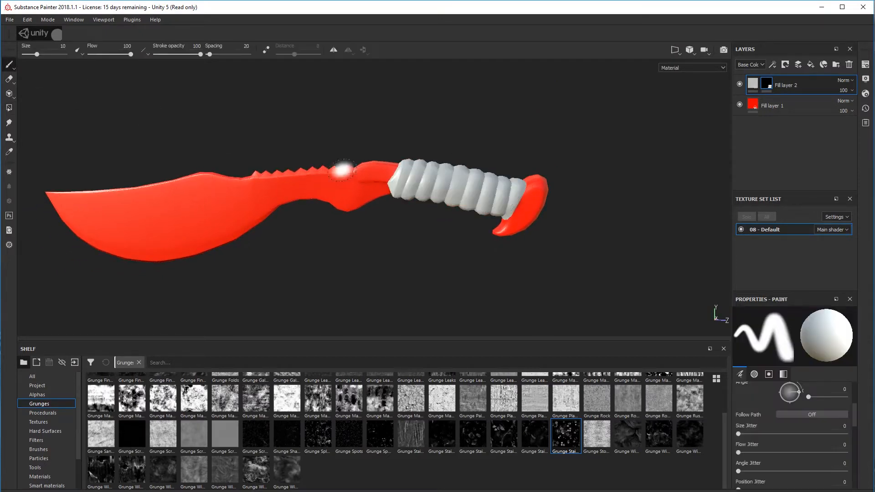
mouse_move(410, 273)
alt+mouse_down()
mouse_move(402, 254)
mouse_move(850, 186)
mouse_move(866, 271)
mouse_move(504, 236)
mouse_move(478, 280)
mouse_move(445, 254)
mouse_move(486, 213)
mouse_move(497, 176)
mouse_move(504, 221)
mouse_move(518, 211)
alt+mouse_up()
scroll(527, 221, up, 2)
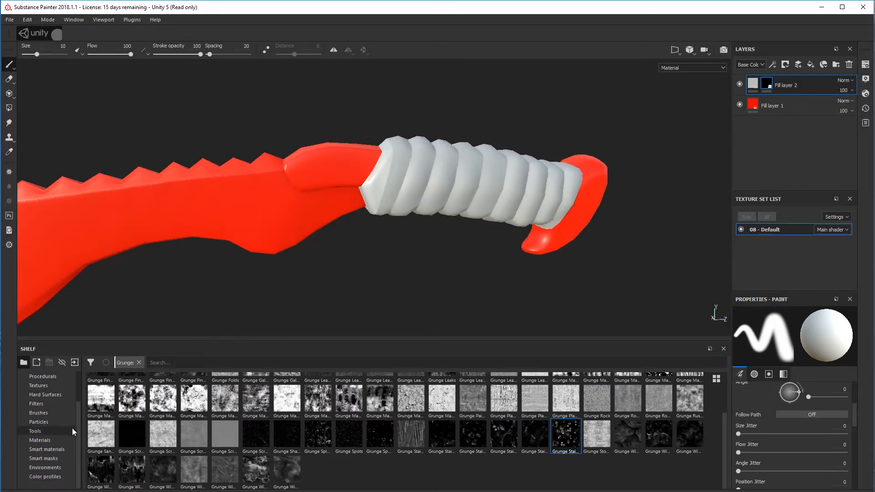
Add the Wood American Cherry material from the shelf as a new layer above Fill layer 2
scroll(59, 428, down, 2)
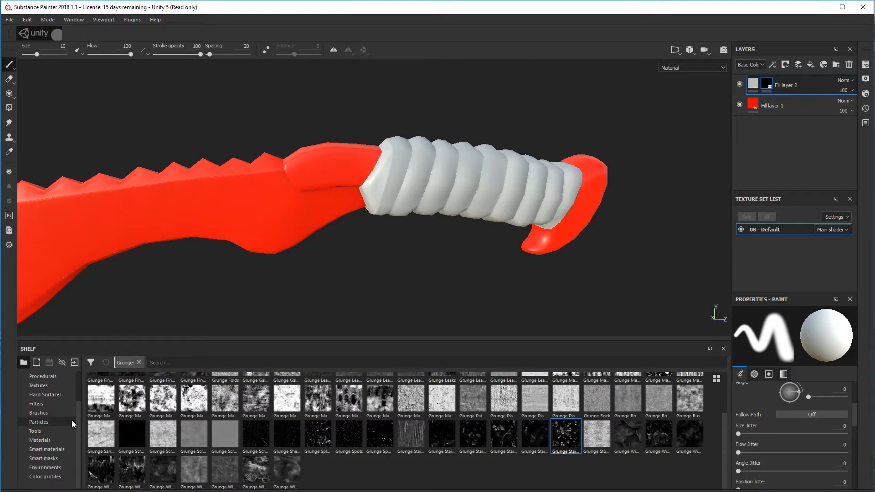
click(45, 441)
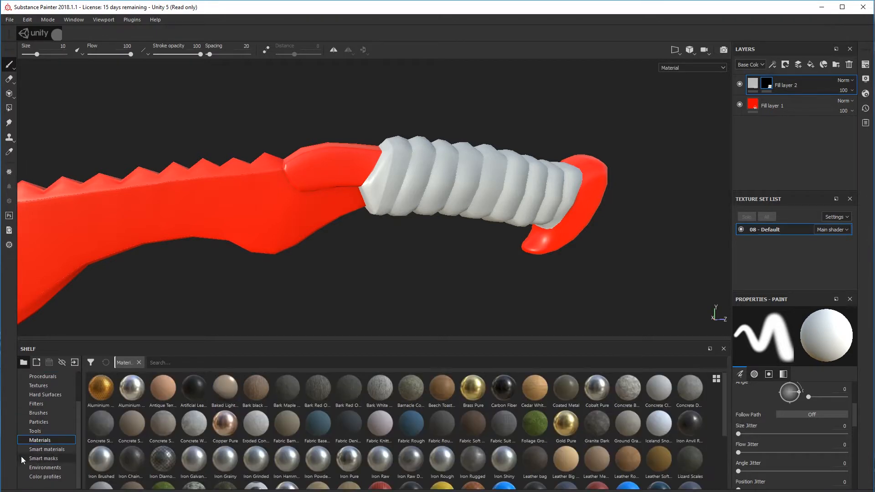
scroll(201, 464, down, 3)
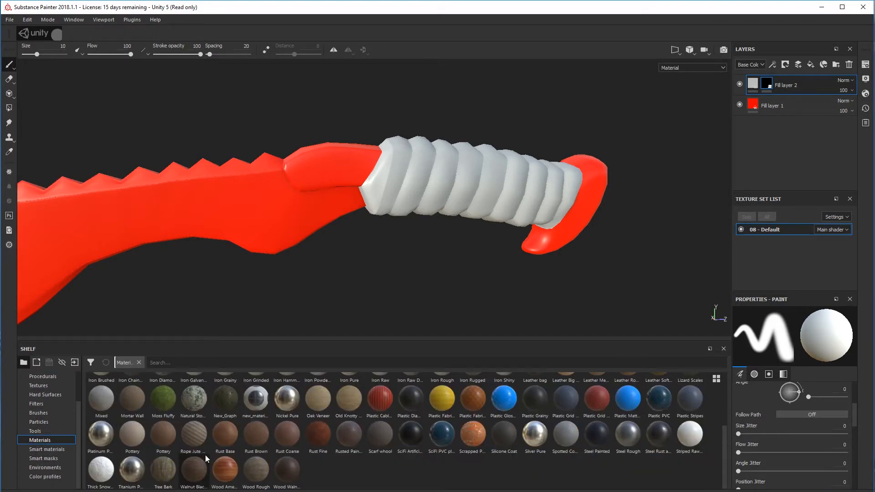
mouse_move(230, 483)
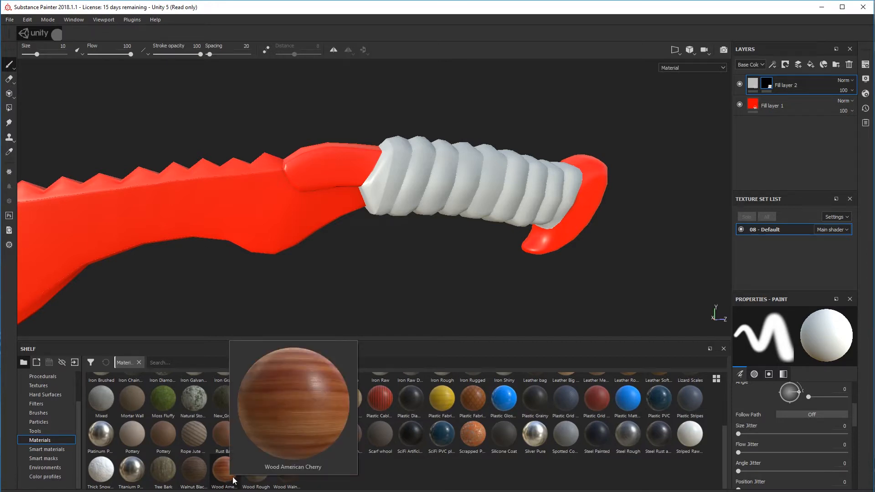
alt+drag(468, 267, 420, 255)
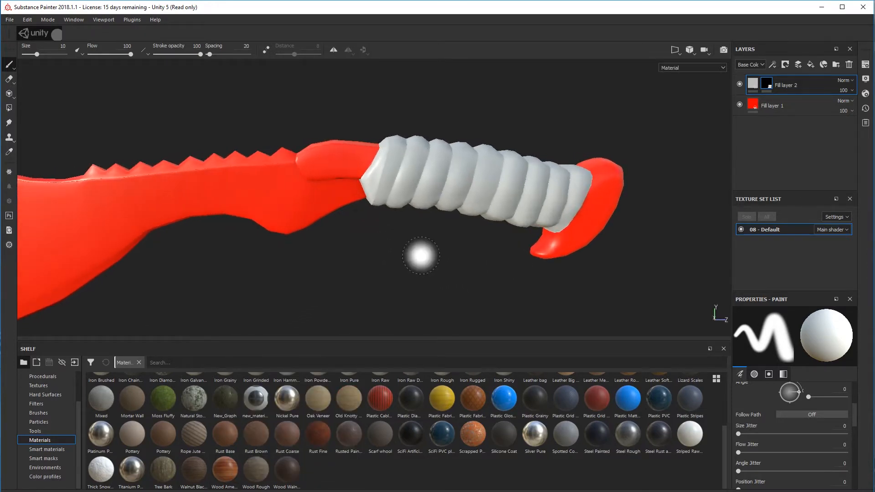
alt+middle_drag(454, 246, 432, 254)
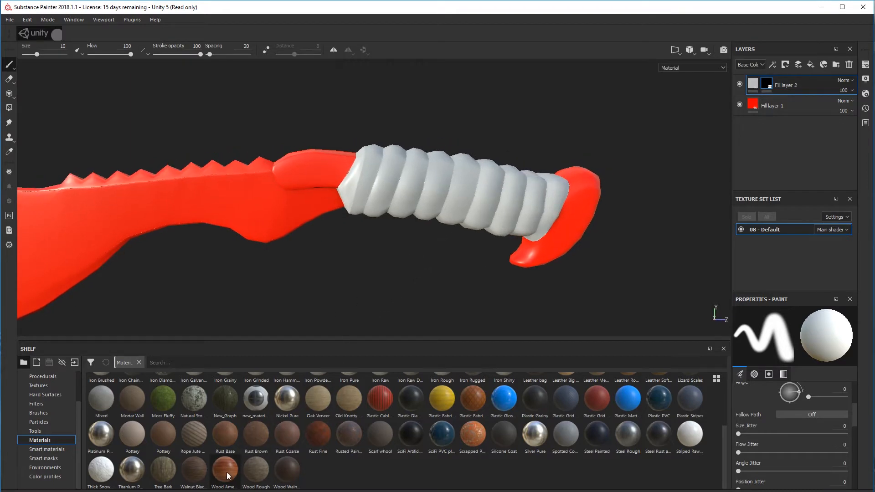
drag(228, 467, 780, 75)
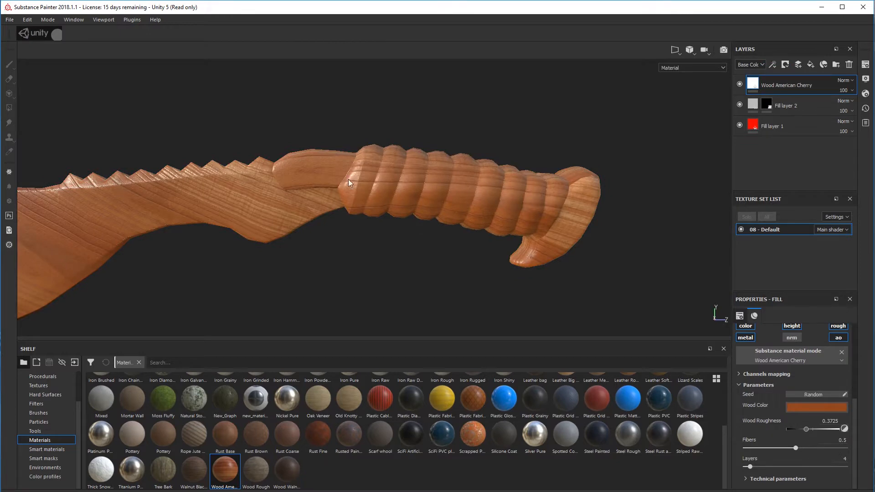
alt+drag(387, 190, 521, 181)
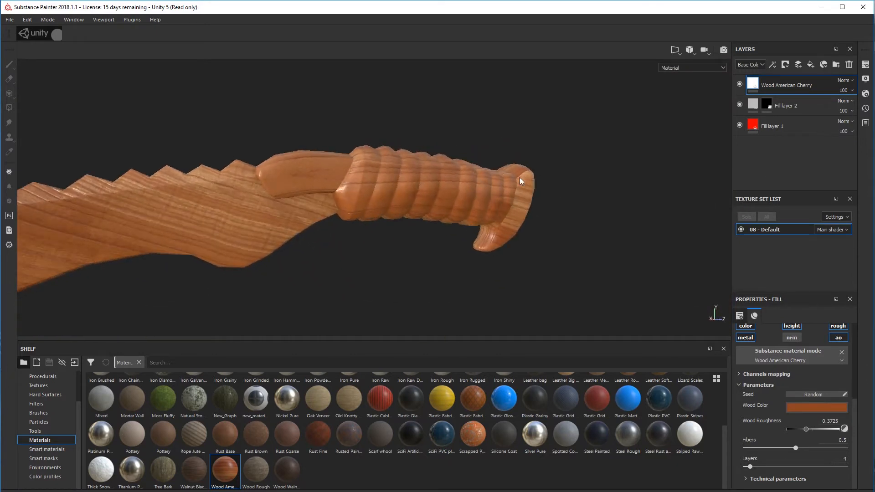
Add a black mask to the Wood American Cherry layer and paste Fill layer 2's mask into it
right_click(752, 82)
click(773, 89)
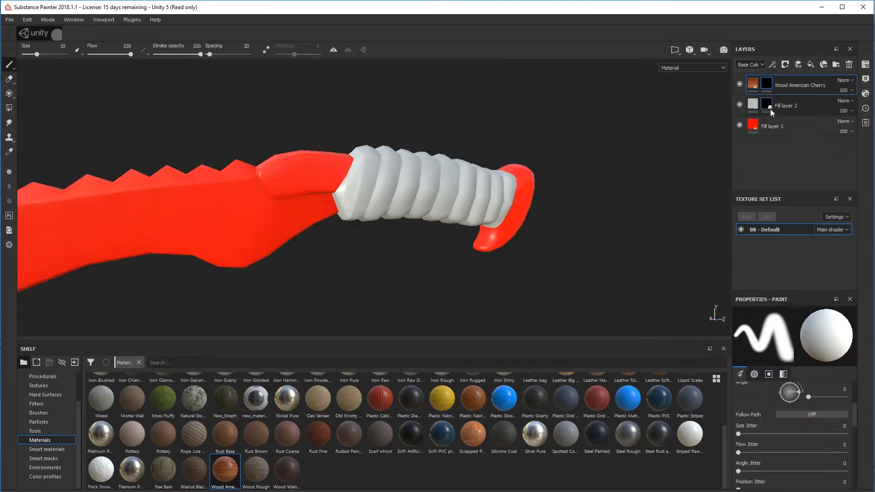
click(769, 109)
right_click(766, 107)
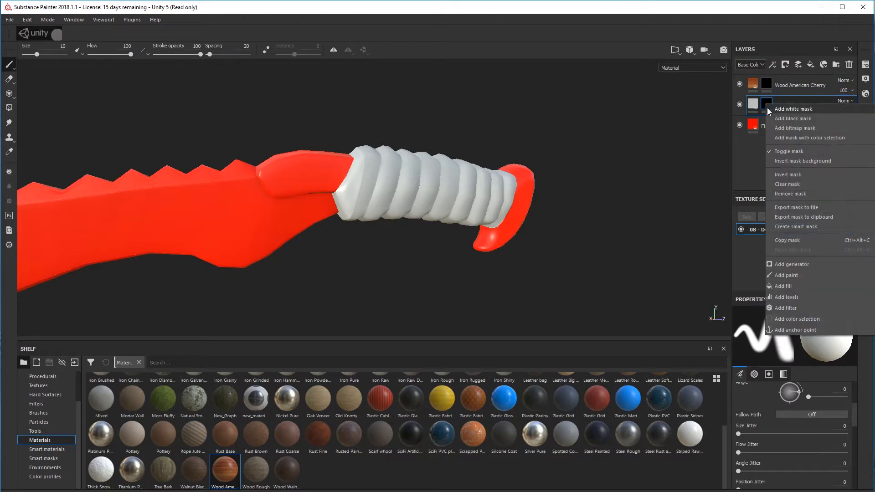
click(795, 241)
click(770, 84)
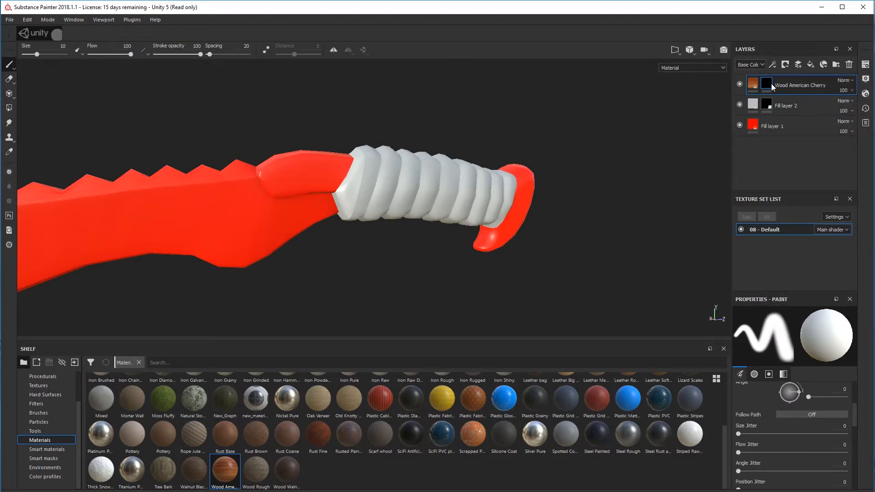
right_click(771, 84)
click(788, 231)
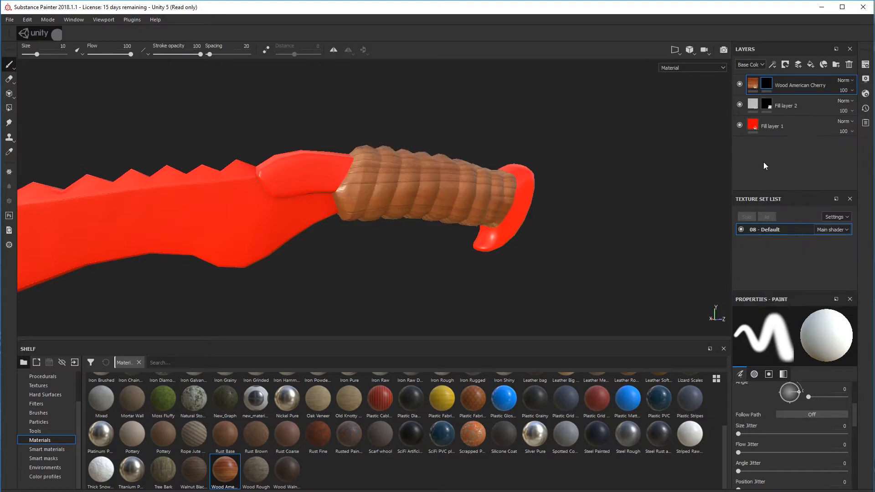
alt+drag(515, 194, 480, 195)
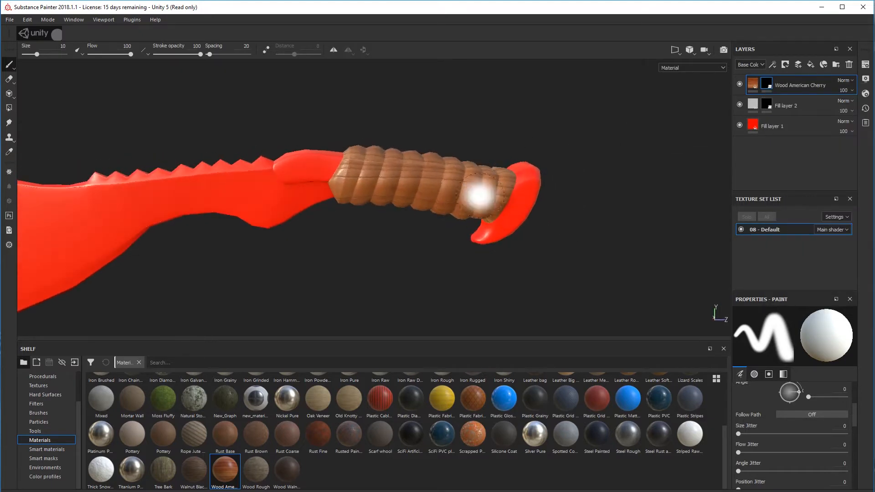
Delete Fill layer 2 and check the wood material on the grip
click(810, 107)
key(Delete)
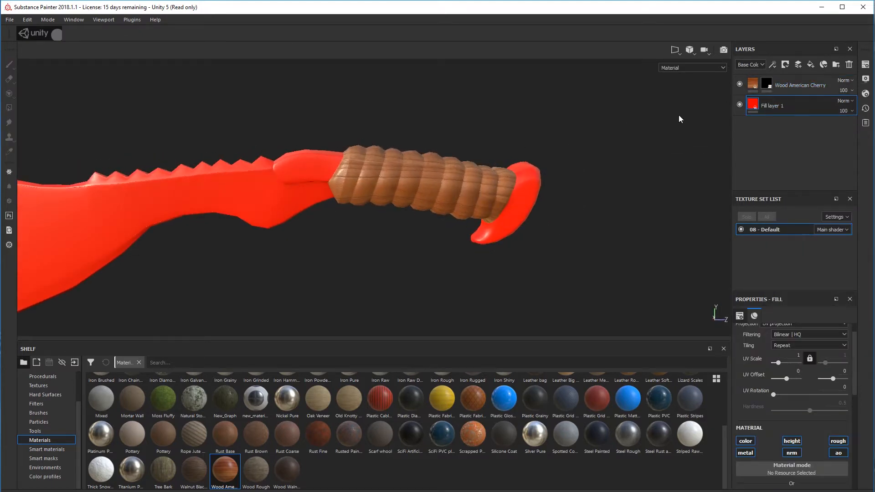
scroll(469, 167, up, 5)
alt+drag(443, 176, 382, 172)
scroll(533, 199, down, 5)
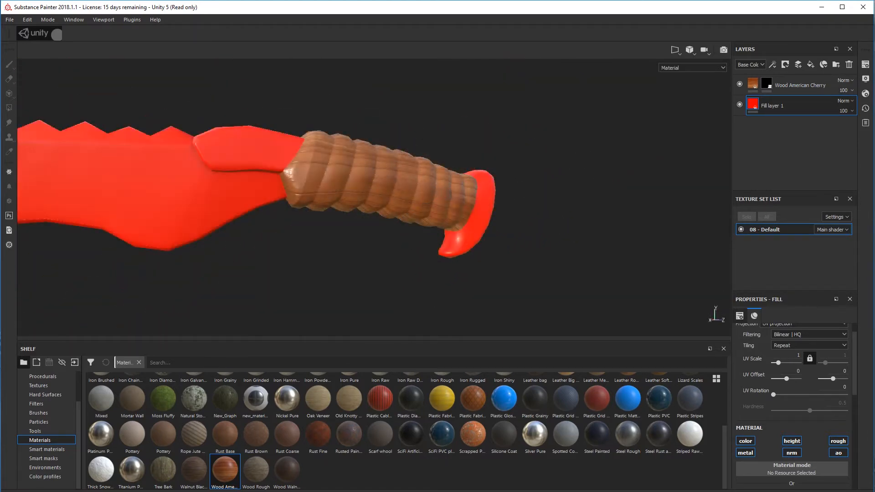
Darken the Wood Color of the Wood American Cherry layer to a deep brown and check the grip from above
scroll(811, 338, down, 4)
scroll(814, 336, up, 2)
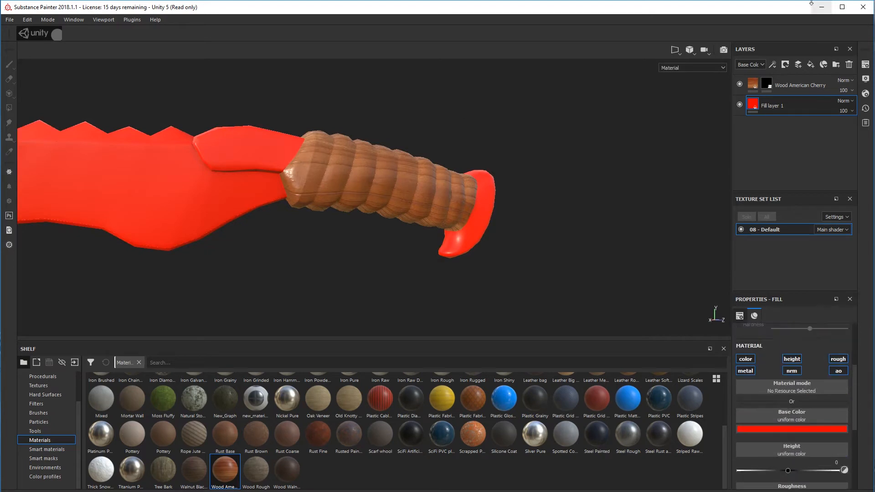
click(753, 82)
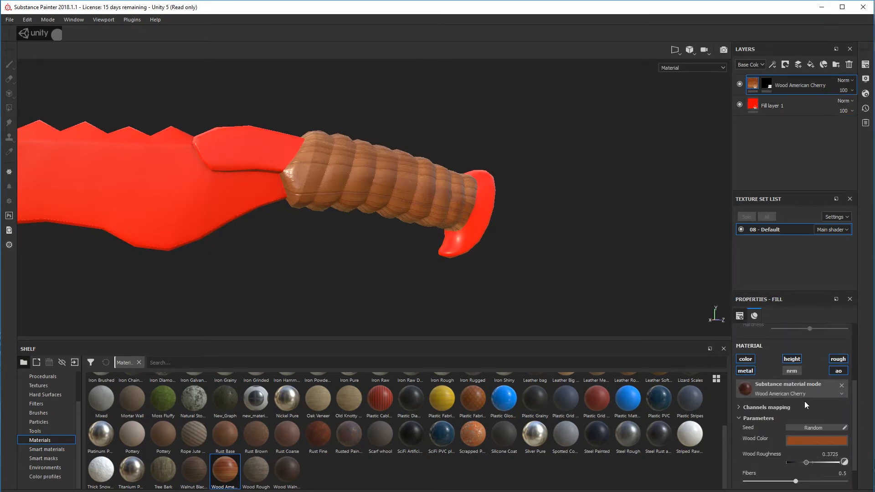
click(811, 440)
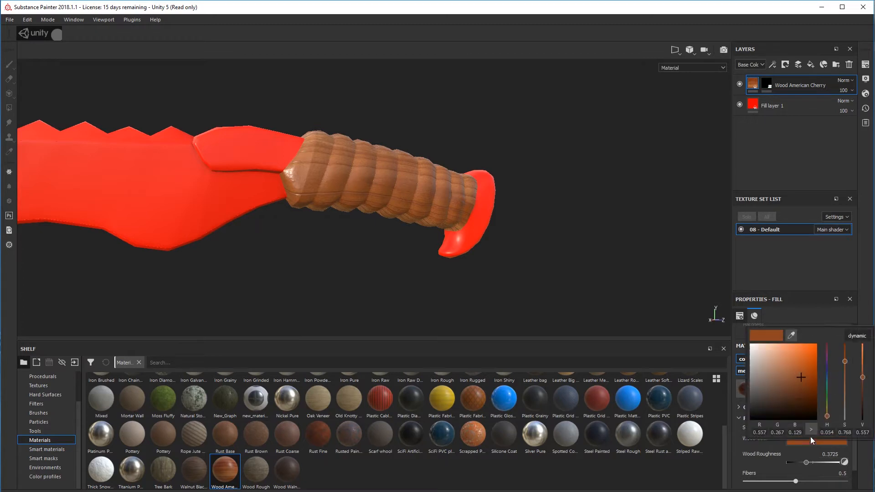
drag(792, 367, 796, 402)
alt+drag(549, 309, 577, 250)
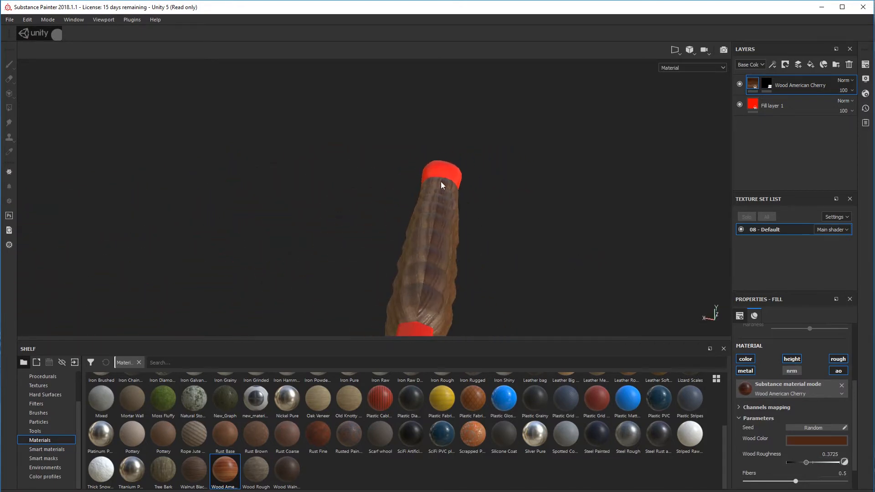
Try Tri-planar projection on the Wood American Cherry layer and inspect the grain all around the grip
scroll(789, 368, up, 3)
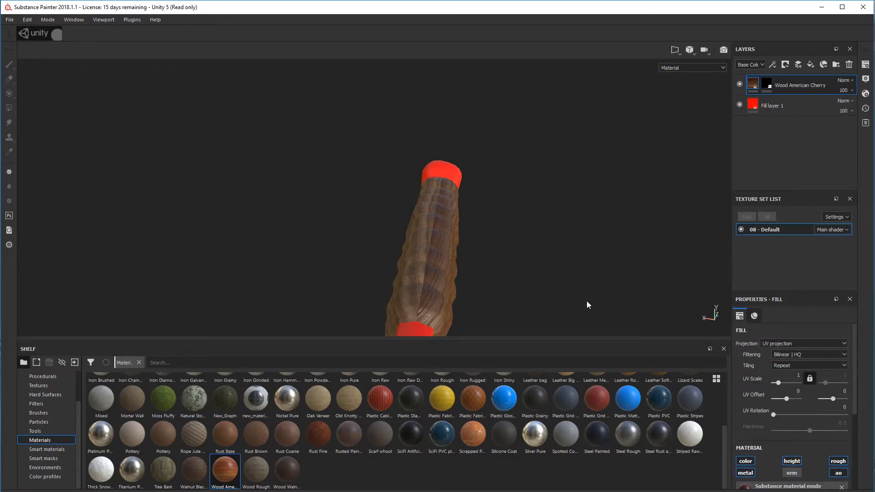
alt+drag(587, 305, 431, 260)
click(795, 343)
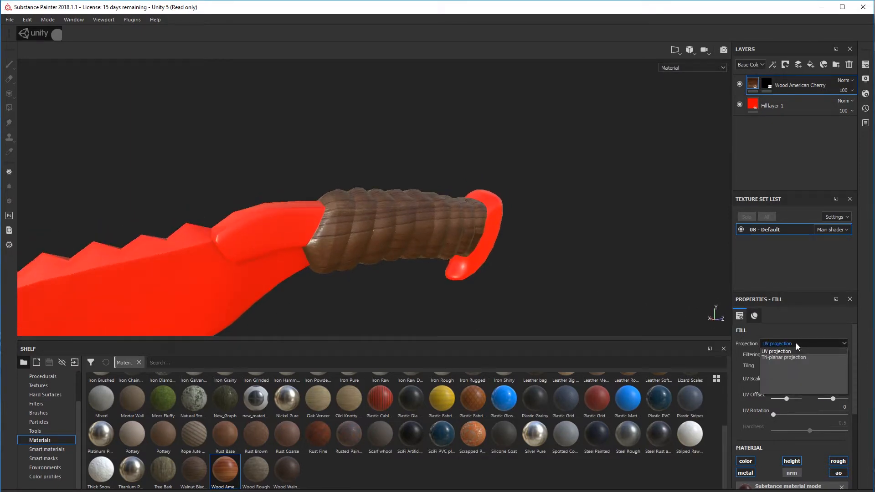
click(794, 355)
alt+drag(605, 258, 474, 258)
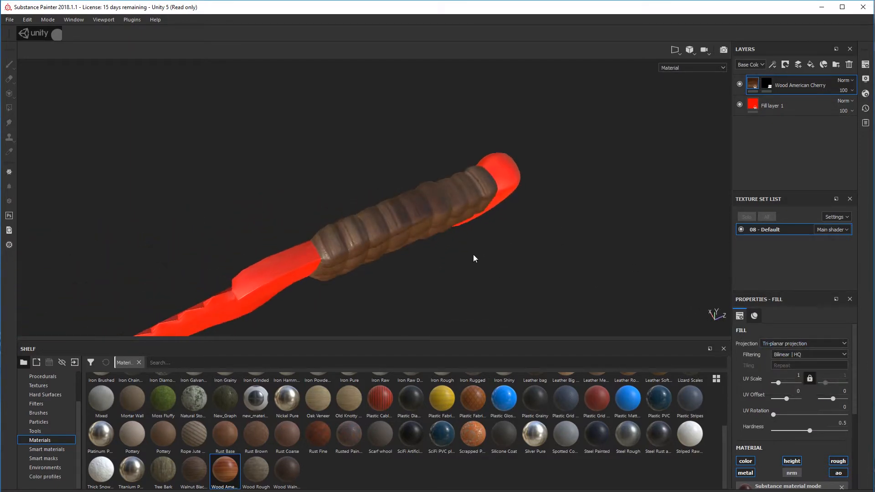
alt+drag(431, 229, 768, 178)
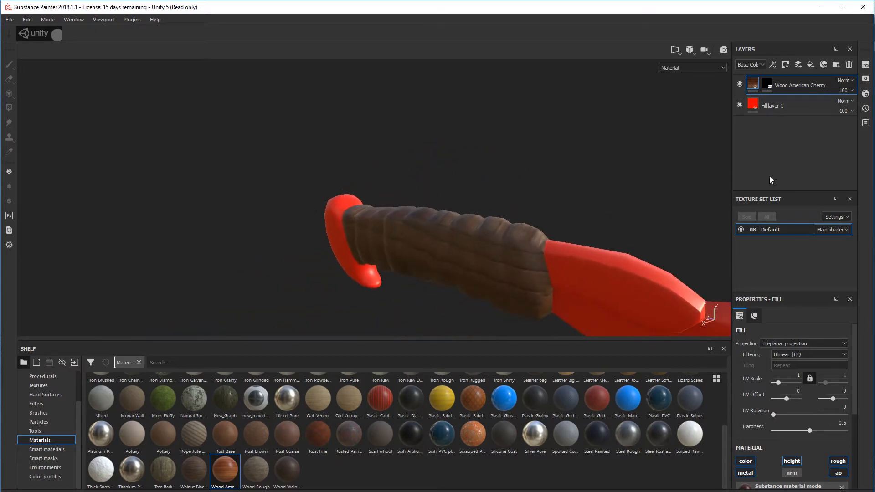
alt+drag(570, 257, 781, 299)
alt+middle_drag(662, 250, 691, 174)
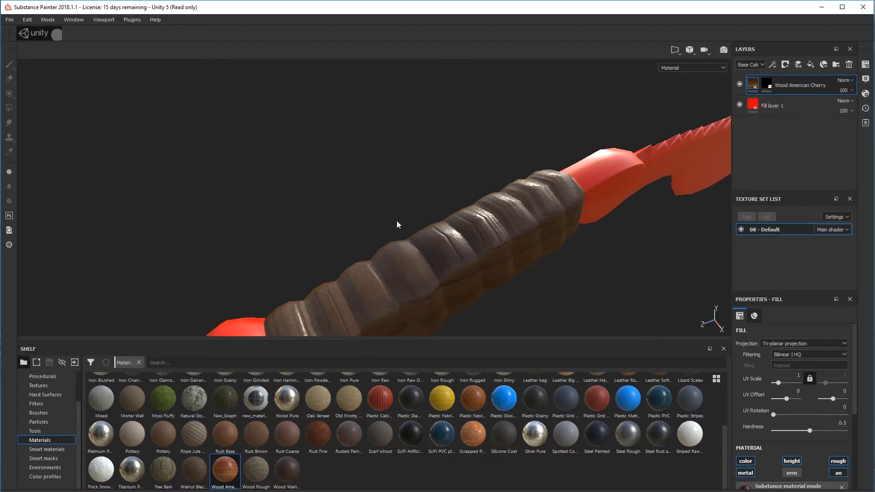
alt+drag(538, 282, 519, 277)
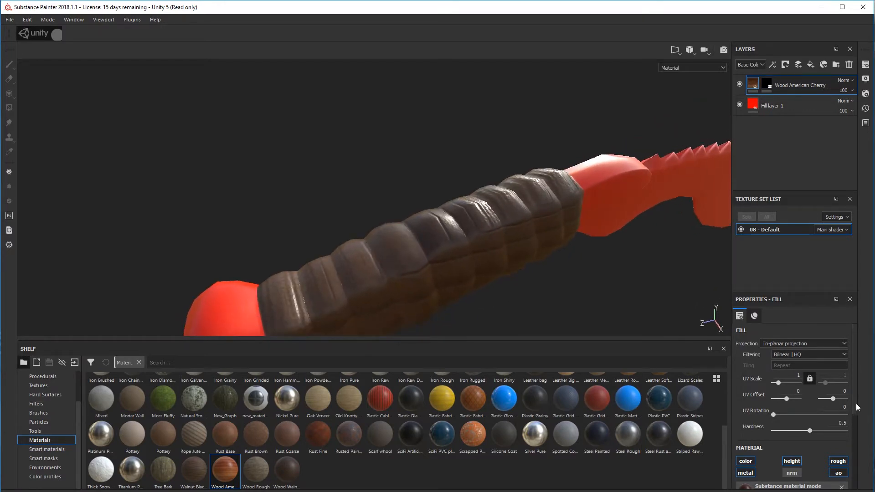
Switch the Wood American Cherry layer back to UV projection and check the grip
click(803, 344)
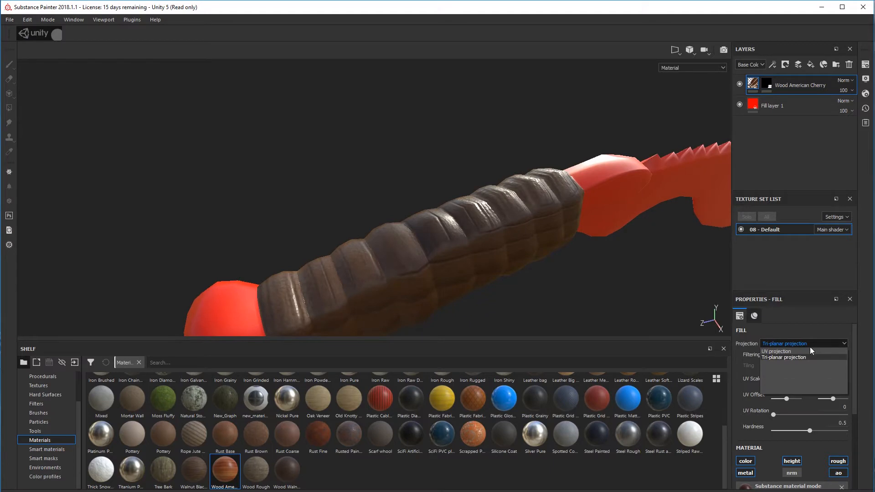
click(786, 351)
alt+drag(507, 296, 632, 290)
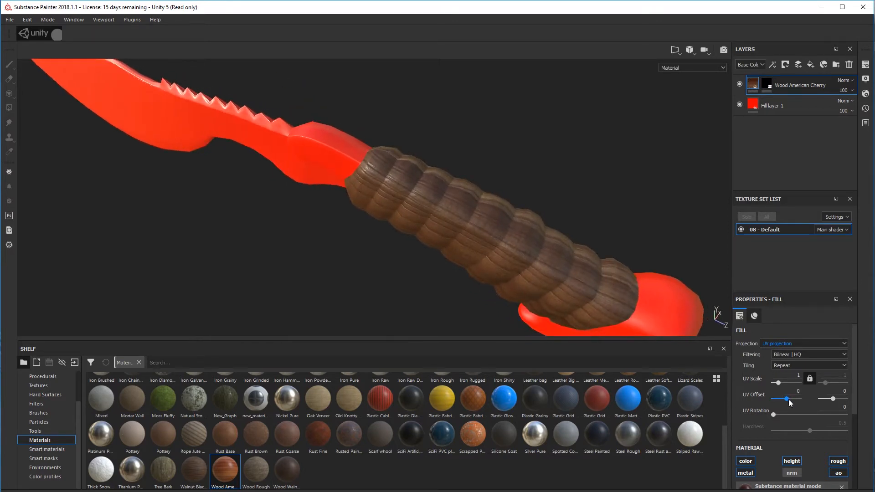
Set the wood layer's first UV Offset value to 0.27 and its UV Scale to 2
drag(788, 399, 790, 399)
click(797, 375)
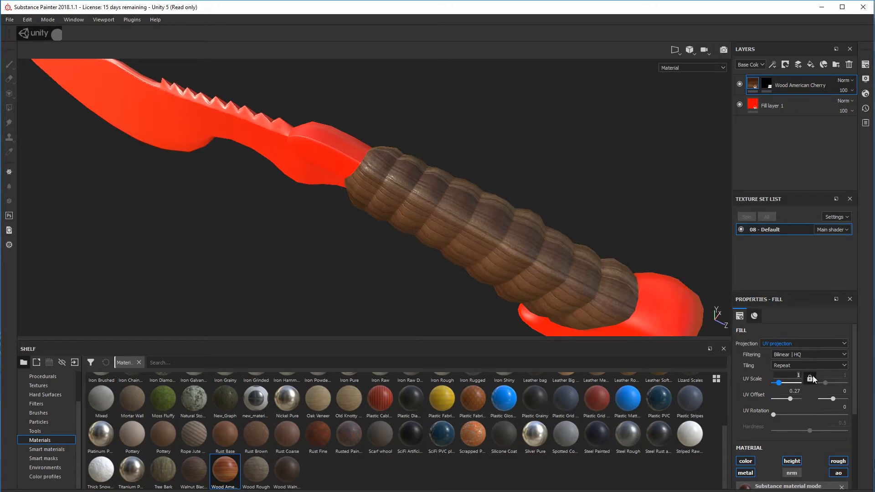
key(Return)
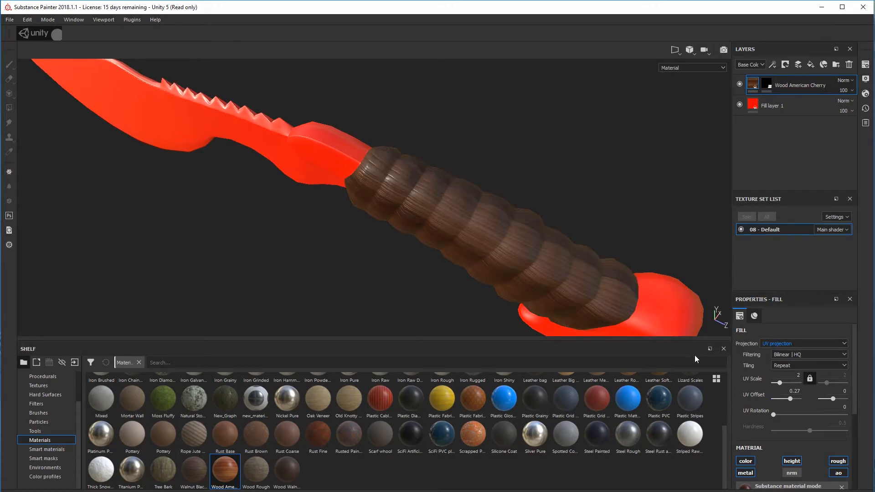
alt+drag(499, 297, 678, 283)
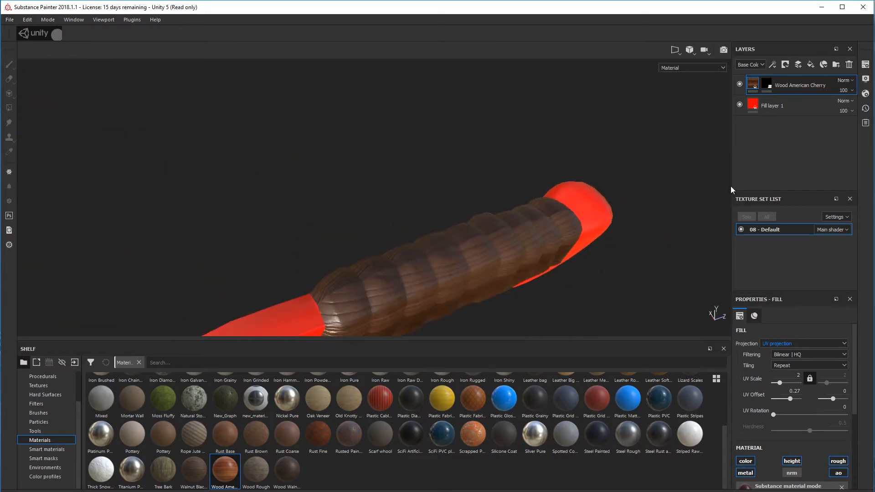
Adjust the wood layer's UV Offset to -0.71 and 0.44 and inspect the grain on all sides of the grip
drag(833, 399, 835, 396)
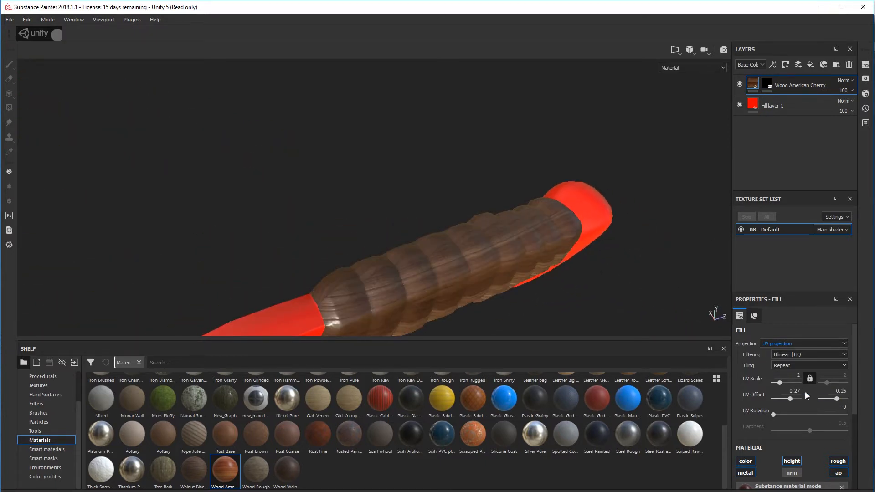
alt+drag(460, 277, 561, 224)
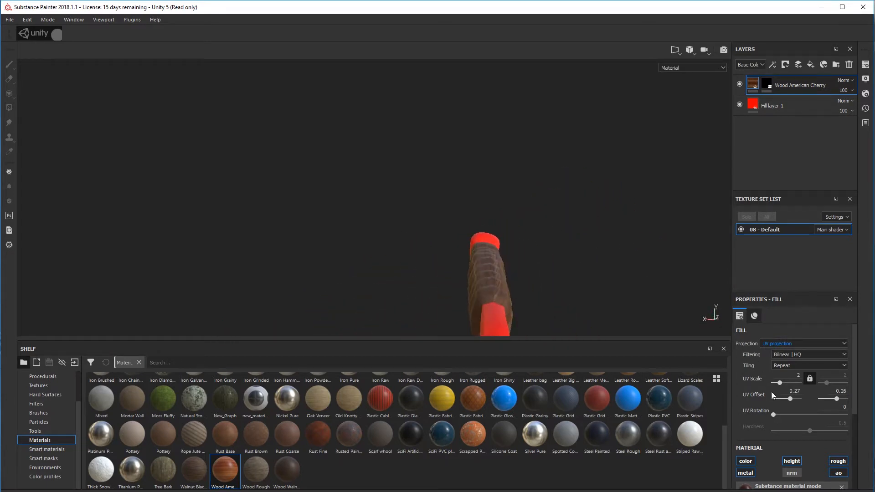
drag(789, 399, 783, 401)
drag(775, 402, 778, 401)
drag(837, 399, 838, 398)
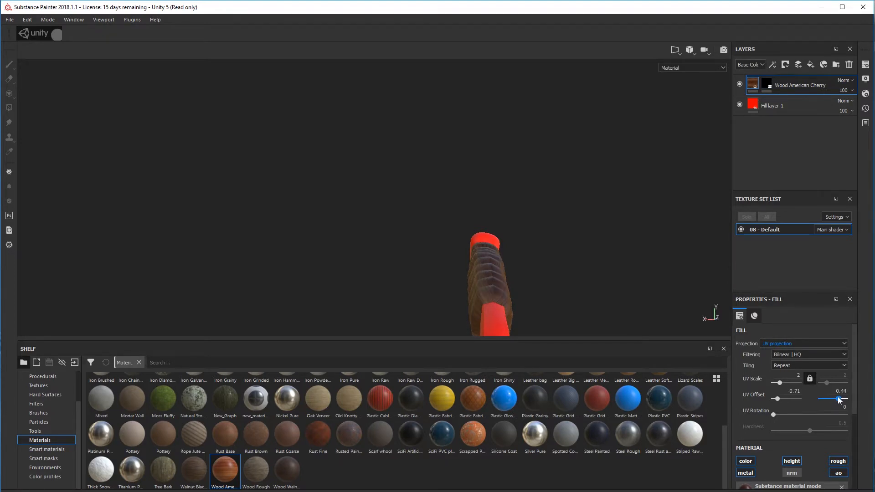
alt+drag(615, 319, 229, 200)
alt+middle_drag(512, 266, 473, 237)
scroll(401, 233, up, 5)
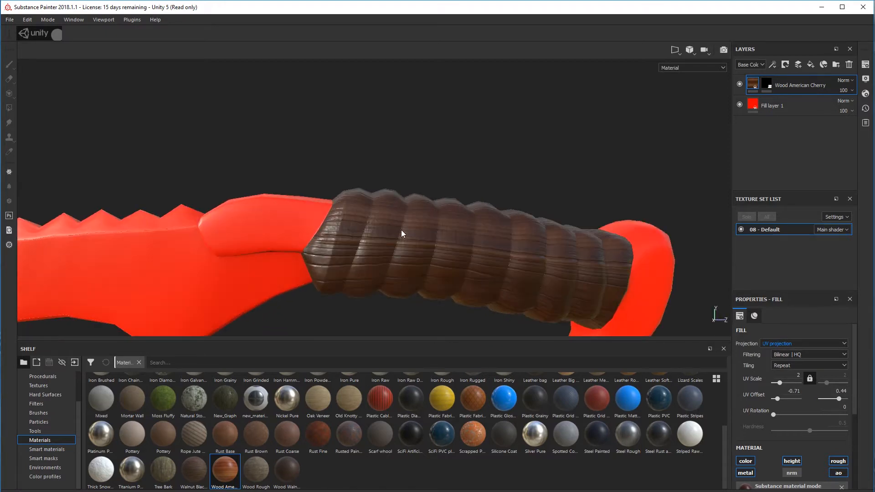
alt+drag(402, 233, 401, 366)
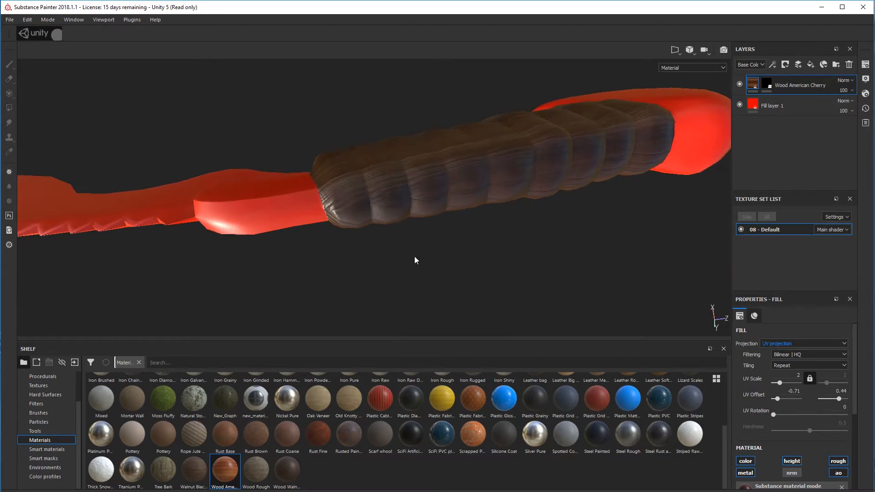
Inspect the wood grip from several angles and at different distances along with the blade
alt+drag(431, 232, 440, 187)
scroll(444, 200, down, 4)
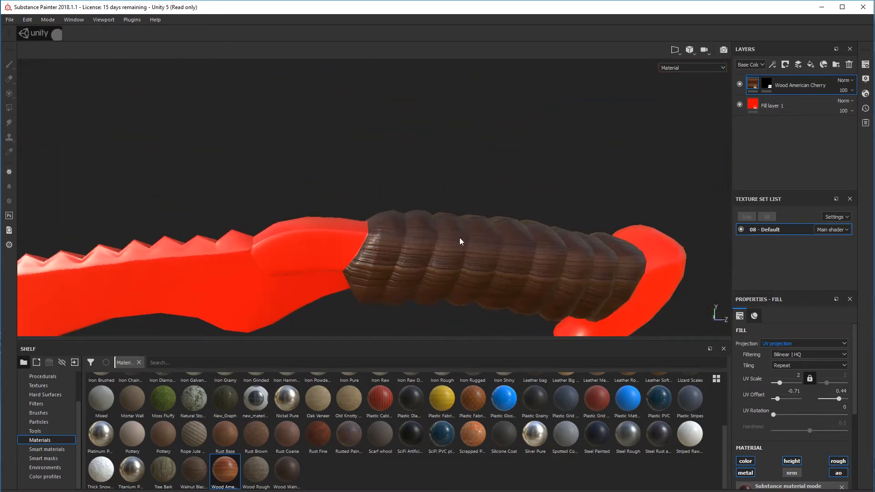
alt+drag(470, 250, 539, 193)
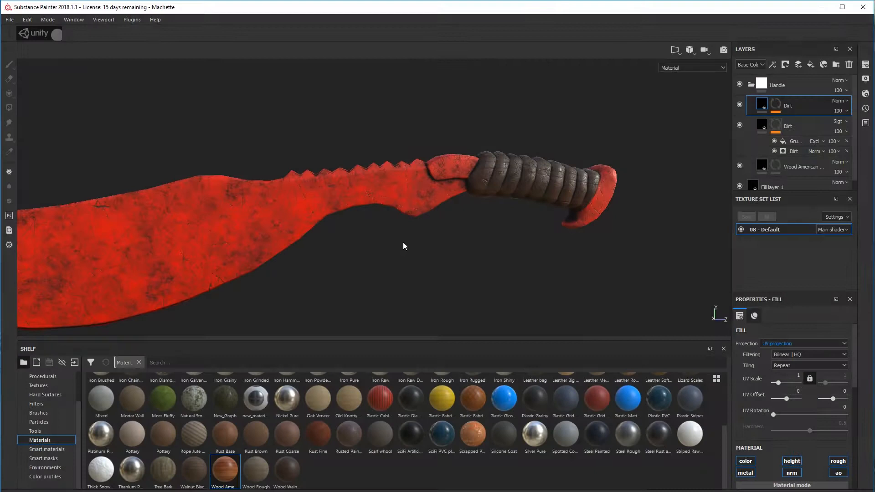
alt+drag(404, 244, 357, 229)
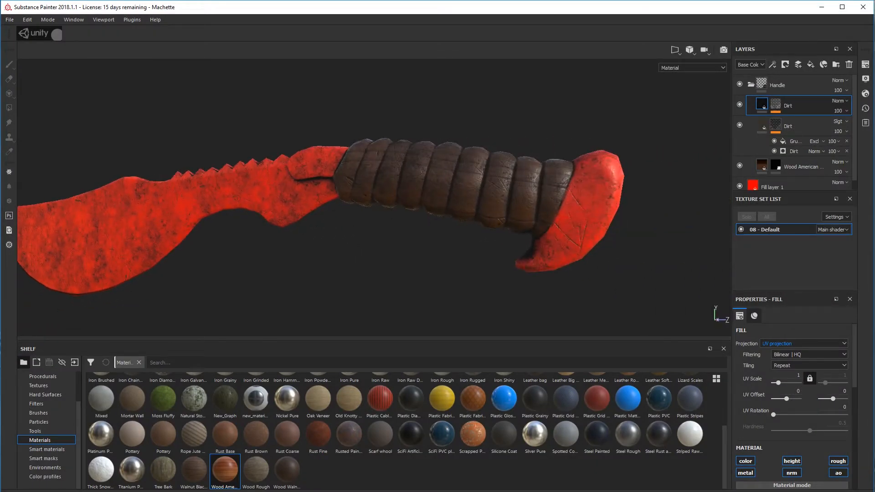
alt+drag(578, 312, 617, 252)
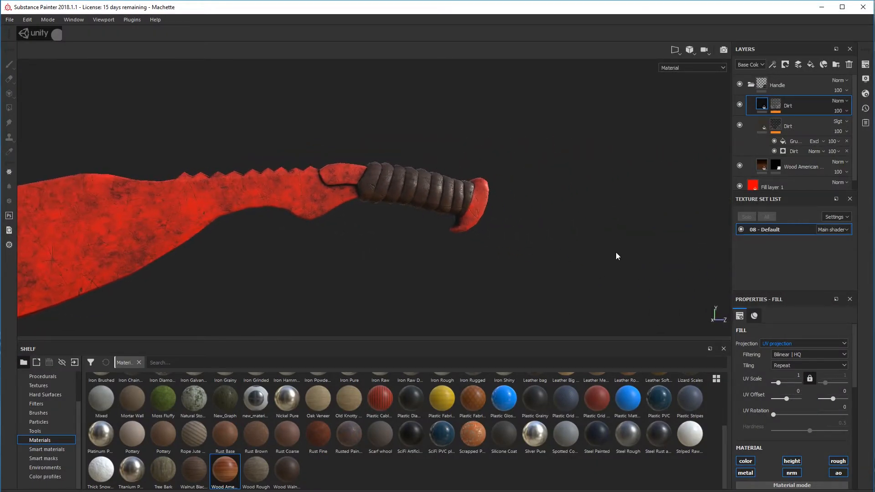
alt+middle_drag(554, 241, 584, 250)
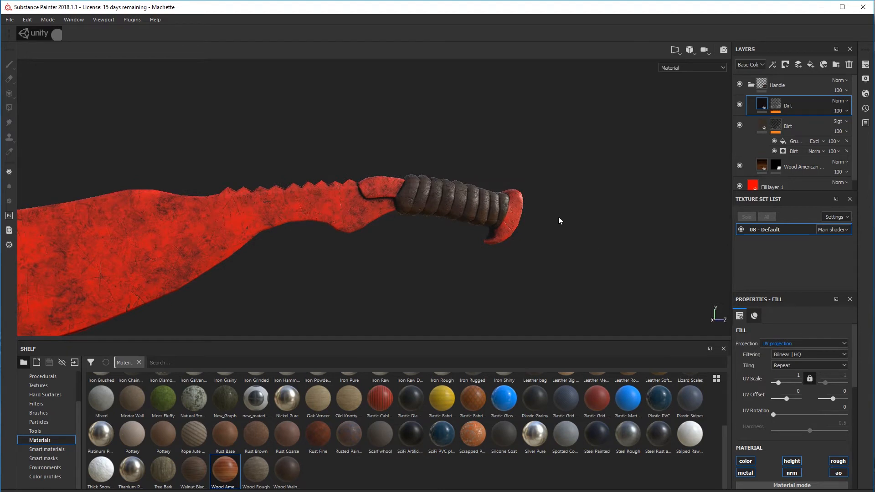
alt+drag(560, 219, 474, 186)
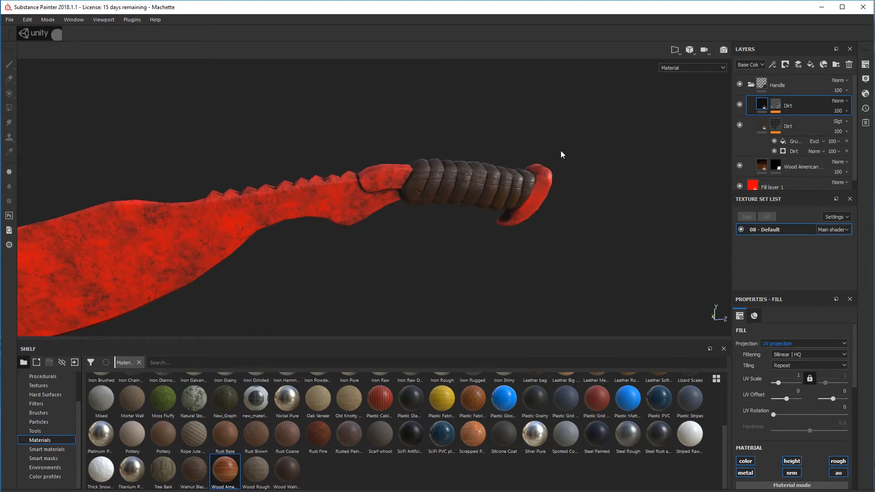
Hide the Handle folder and its two Dirt layers, and check Fill layer 1 on its own
click(739, 84)
click(739, 104)
click(739, 124)
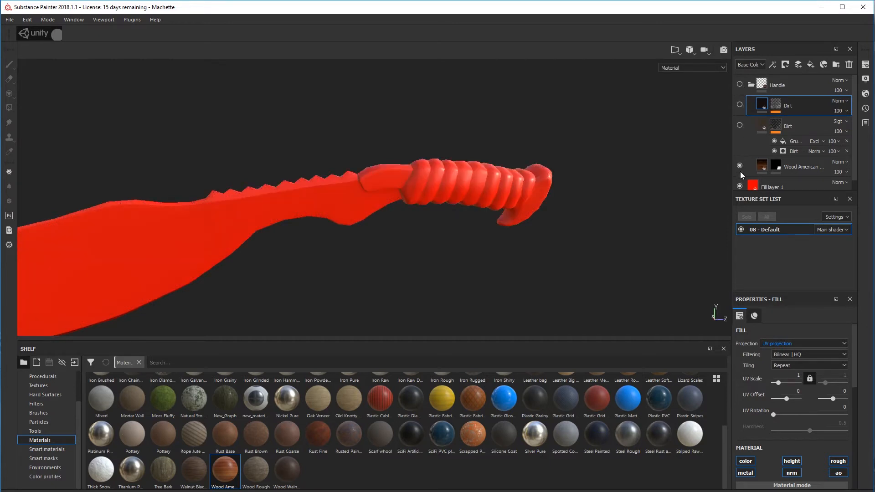
alt+drag(583, 177, 539, 179)
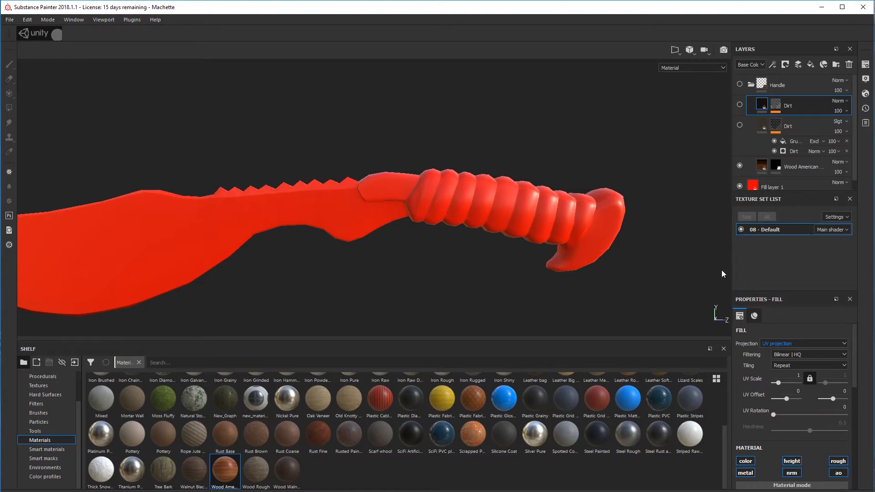
alt+drag(721, 271, 574, 240)
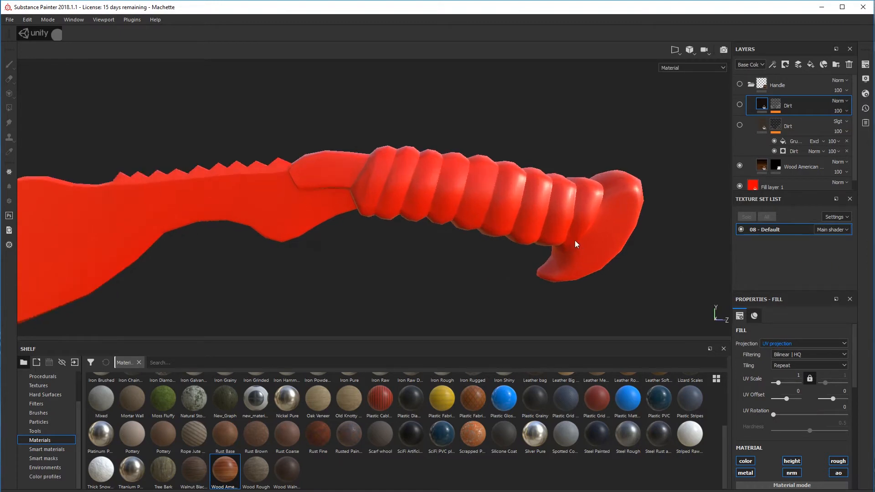
click(739, 186)
click(739, 185)
Show the Handle folder again with only its Wood American Cherry layer visible and inspect the grip
scroll(745, 151, down, 1)
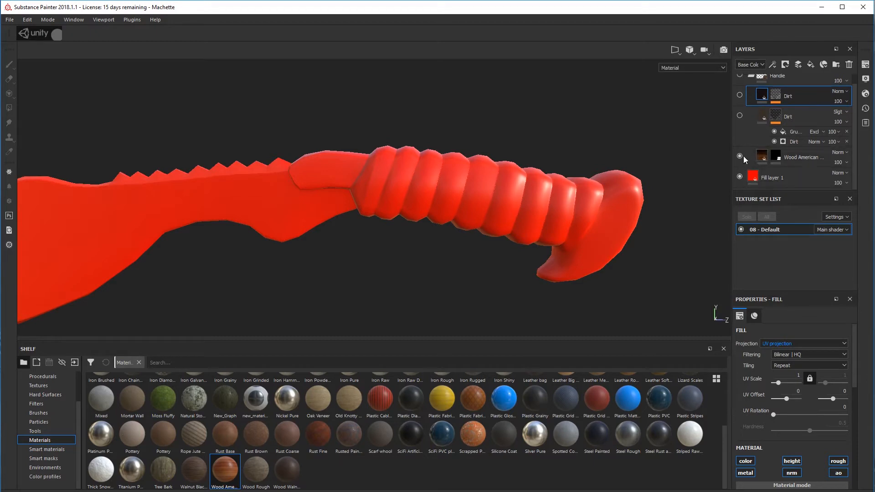
click(738, 156)
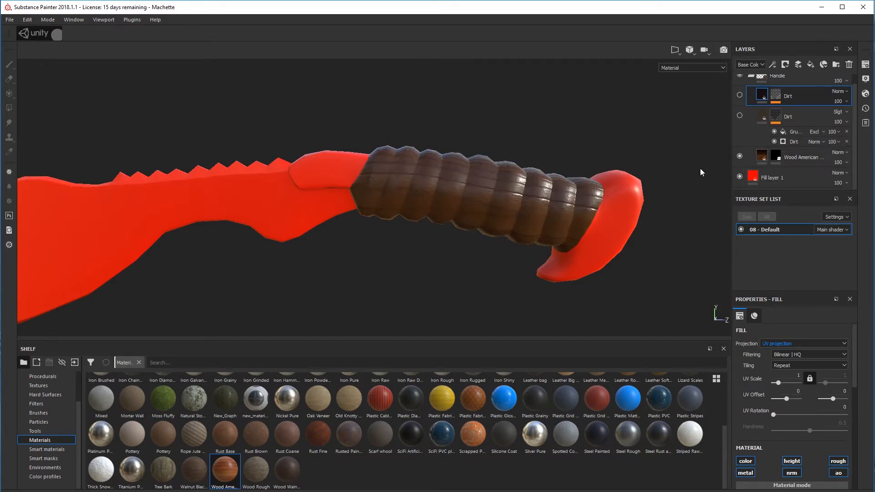
mouse_move(558, 174)
alt+mouse_down()
mouse_move(542, 175)
mouse_move(559, 176)
alt+mouse_up()
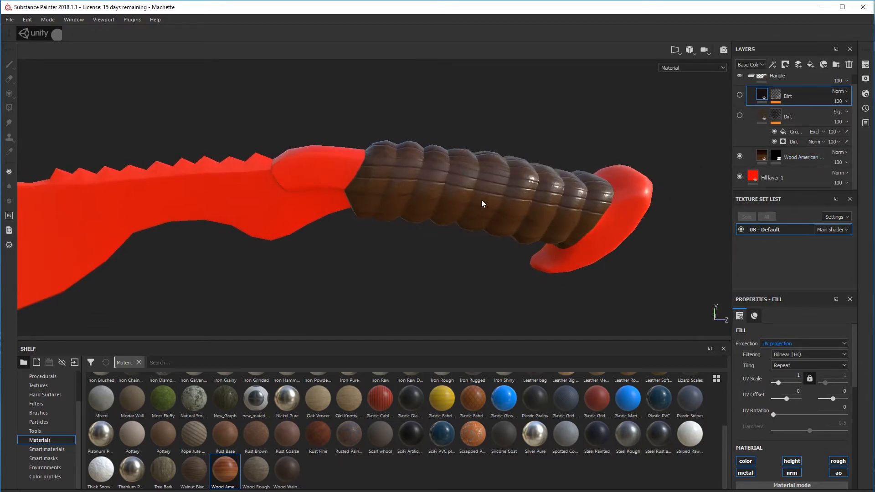
alt+drag(481, 201, 523, 171)
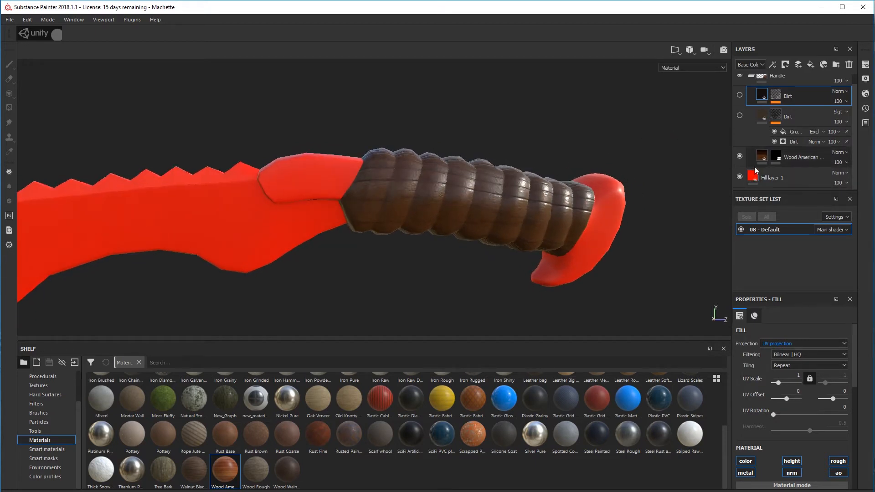
alt+drag(614, 166, 601, 206)
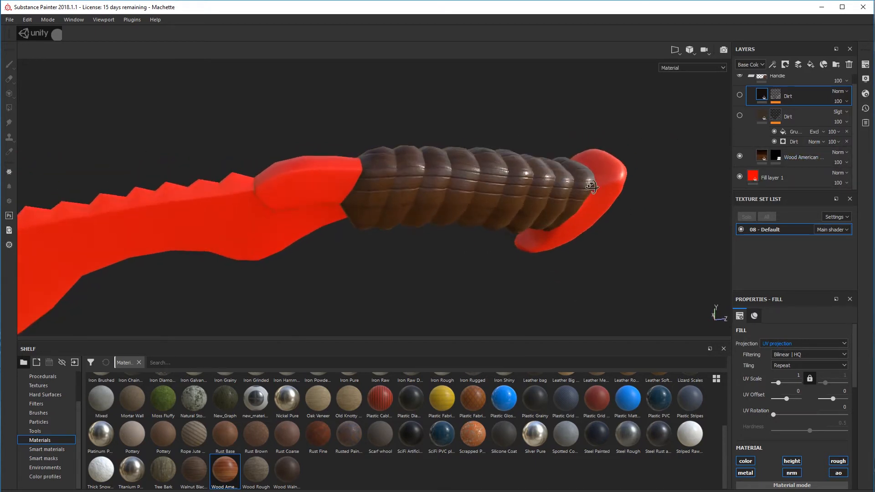
Show the lower Dirt layer, switch off its mask's grunge fill and Dirt generator, and inspect the grip
click(739, 116)
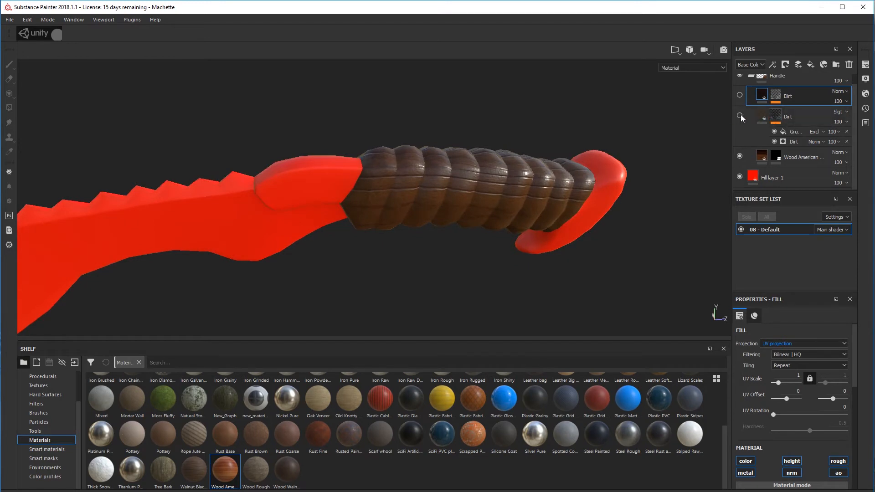
click(774, 132)
click(792, 140)
click(773, 141)
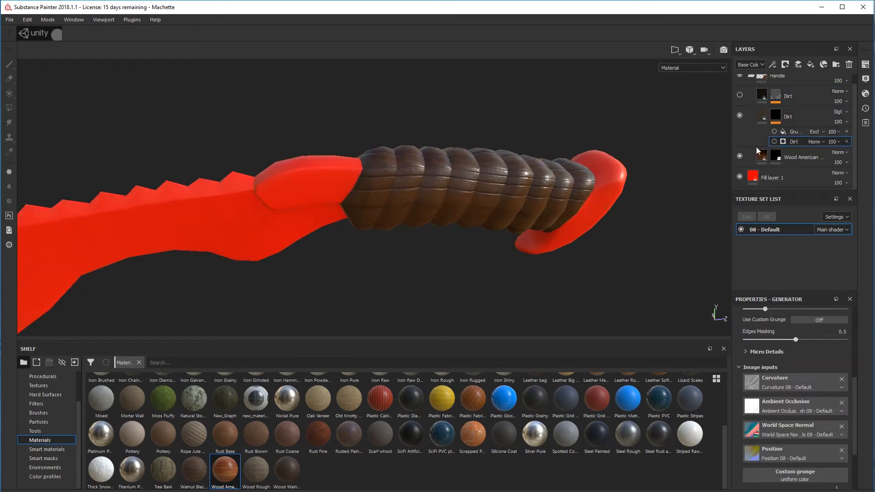
alt+drag(542, 141, 535, 113)
alt+middle_drag(526, 127, 517, 146)
scroll(517, 145, up, 3)
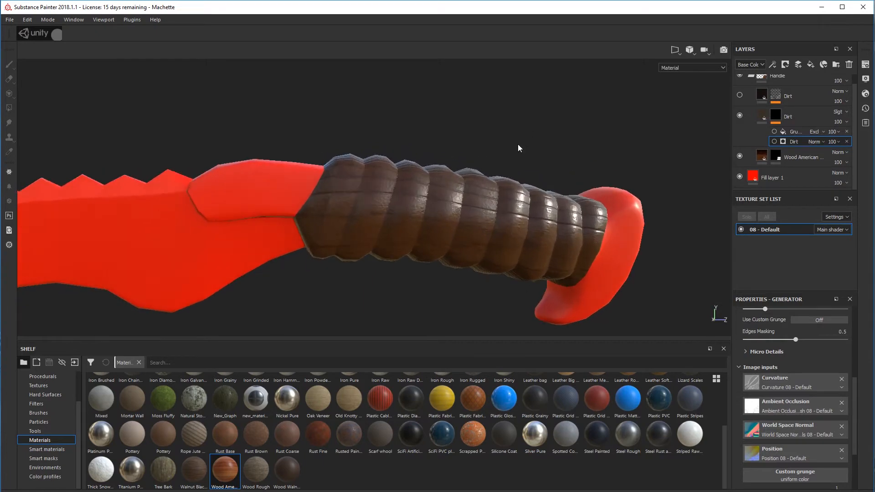
alt+drag(469, 160, 490, 181)
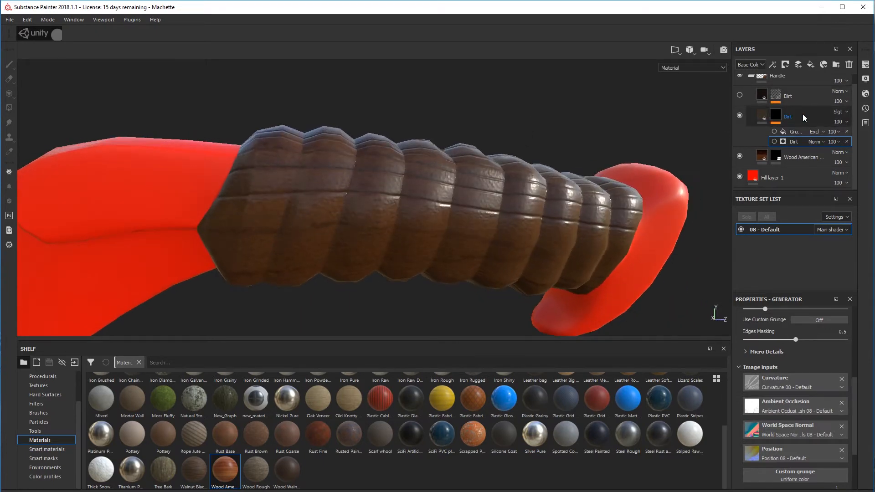
Re-enable only the Grunge Scratches Rough fill in the lower Dirt layer's mask and review its scratch parameters
click(777, 117)
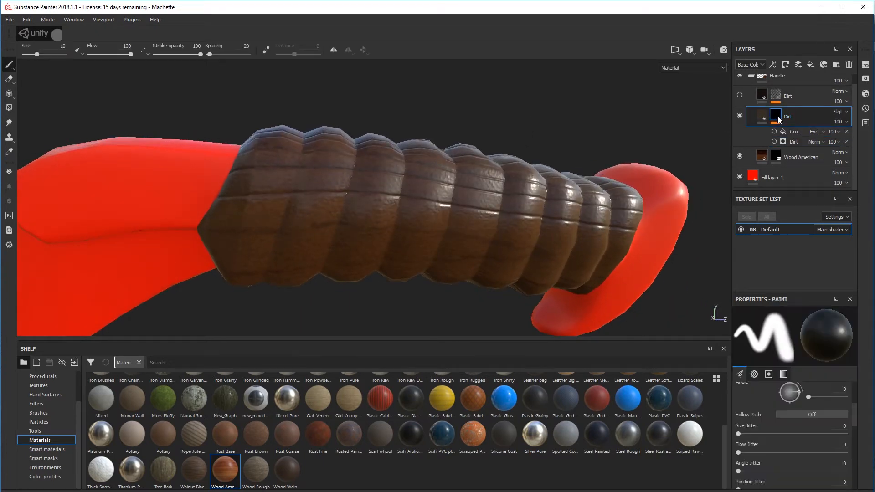
click(800, 132)
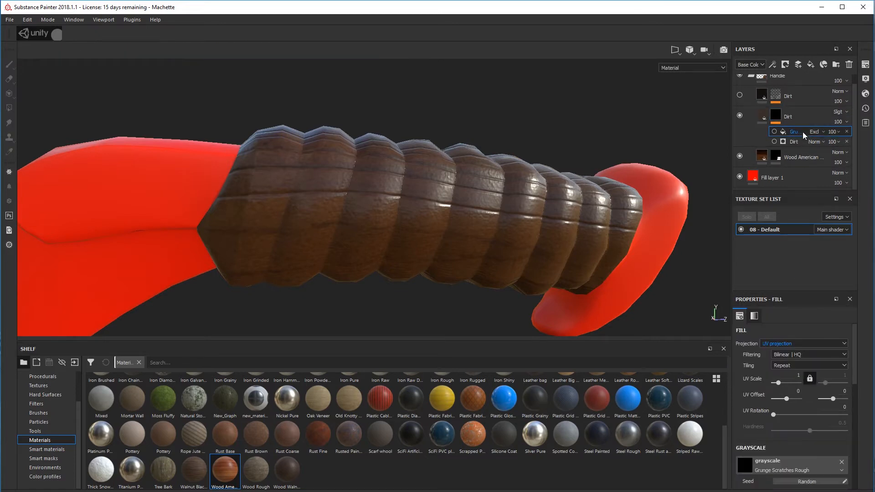
click(773, 133)
alt+drag(601, 195, 590, 261)
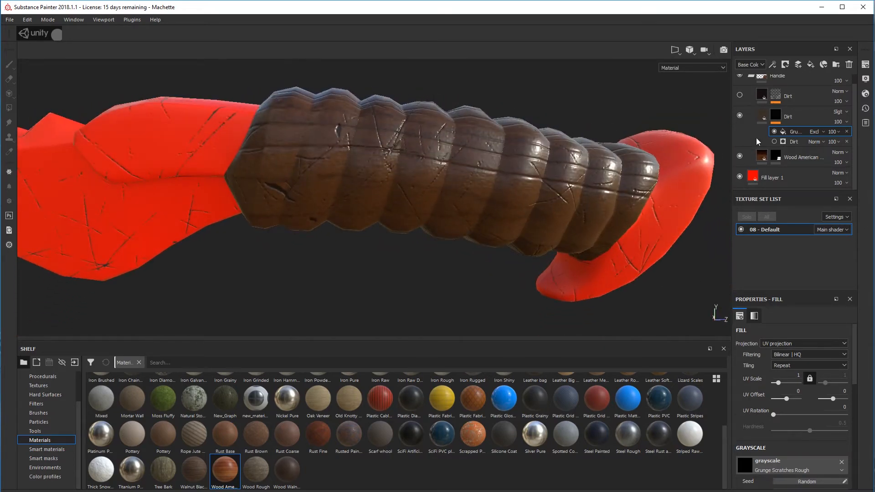
scroll(799, 353, down, 3)
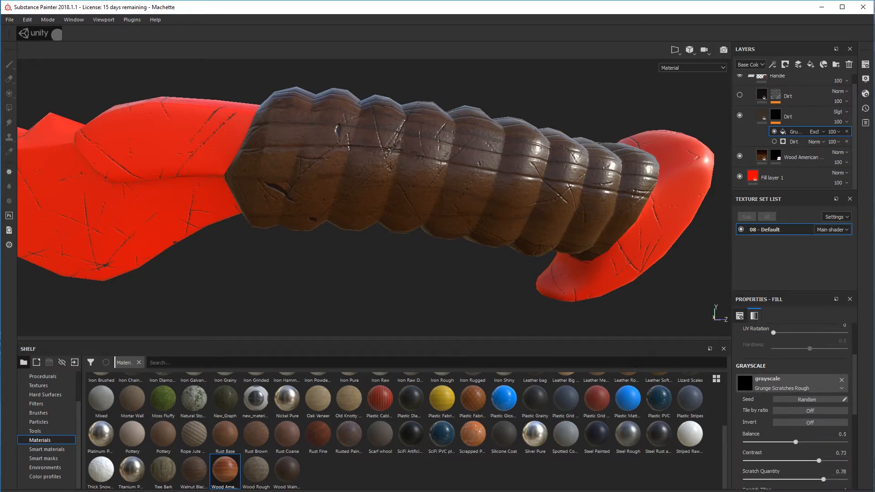
scroll(801, 435, down, 3)
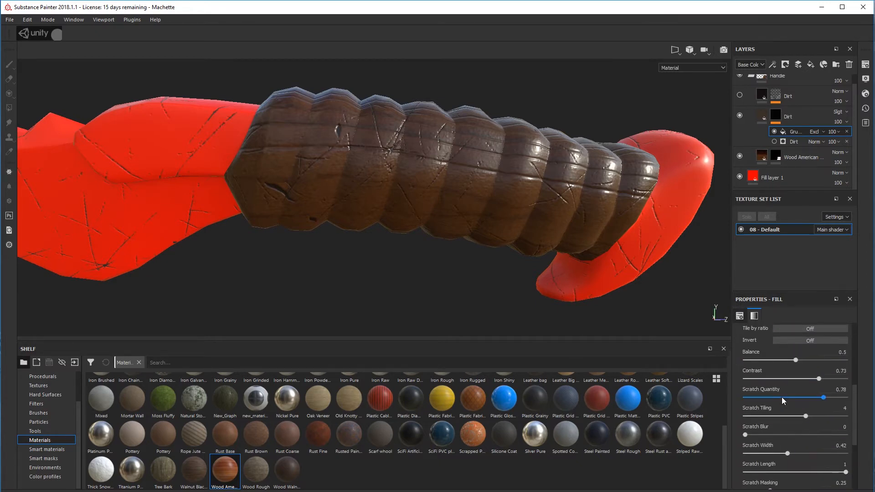
alt+drag(412, 205, 448, 199)
alt+middle_drag(482, 171, 478, 191)
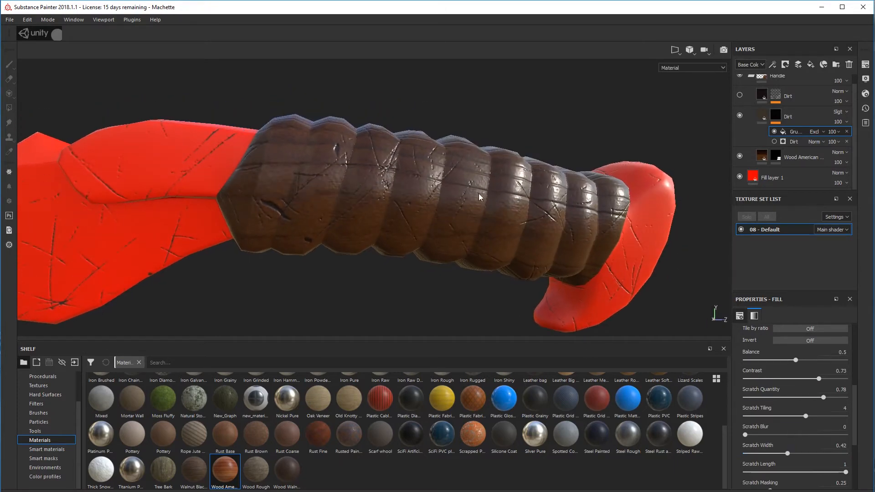
Toggle the lower Dirt layer's Dirt generator to compare the grip, leaving the generator enabled
click(774, 141)
alt+drag(573, 151, 557, 179)
click(774, 142)
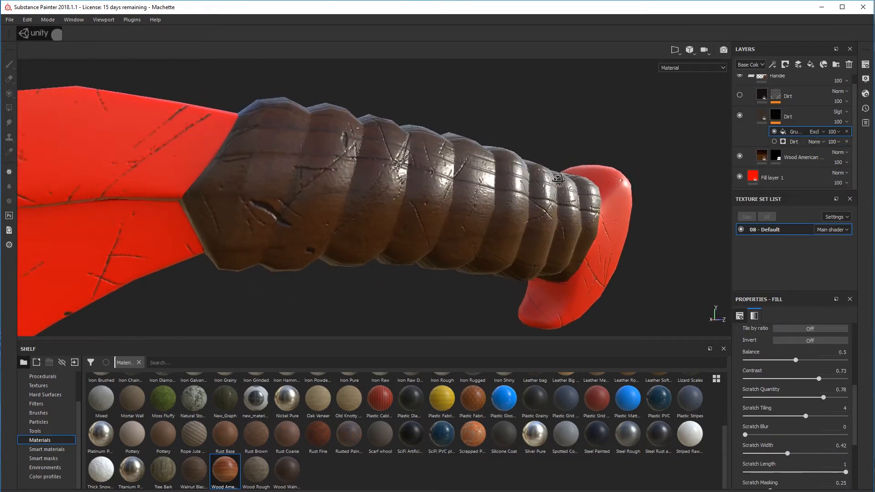
click(774, 141)
alt+drag(636, 190, 554, 199)
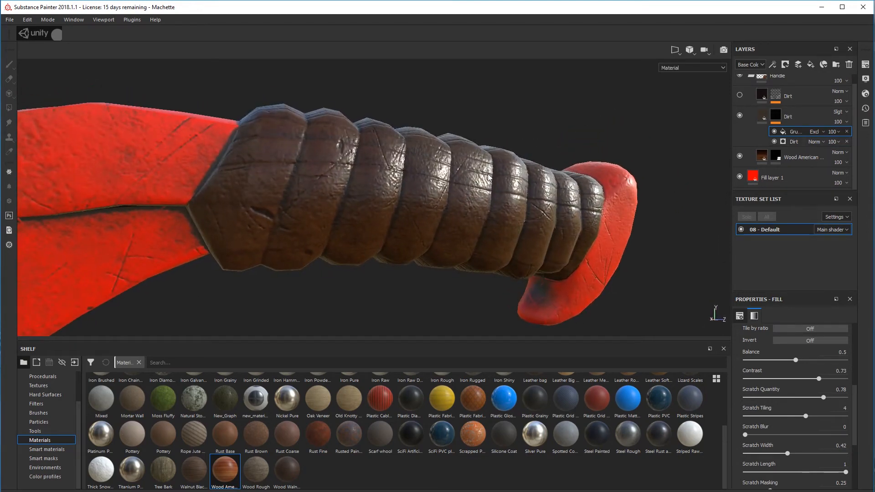
alt+drag(489, 178, 485, 167)
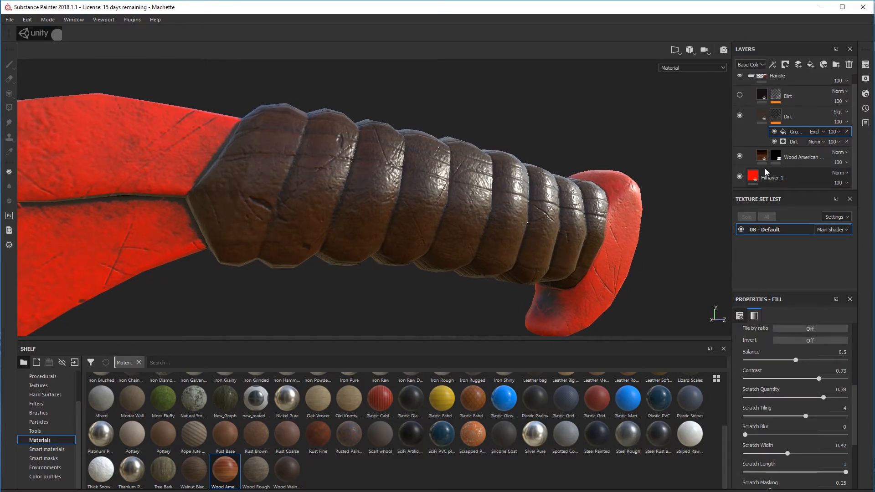
Review the Wood American Cherry layer's material parameters, including wood color and roughness, against the grip
scroll(793, 349, up, 4)
click(761, 156)
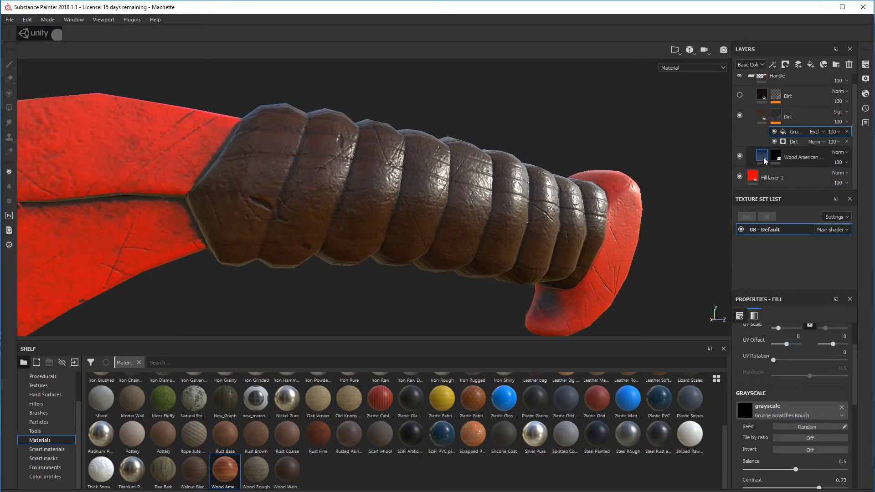
scroll(799, 357, down, 3)
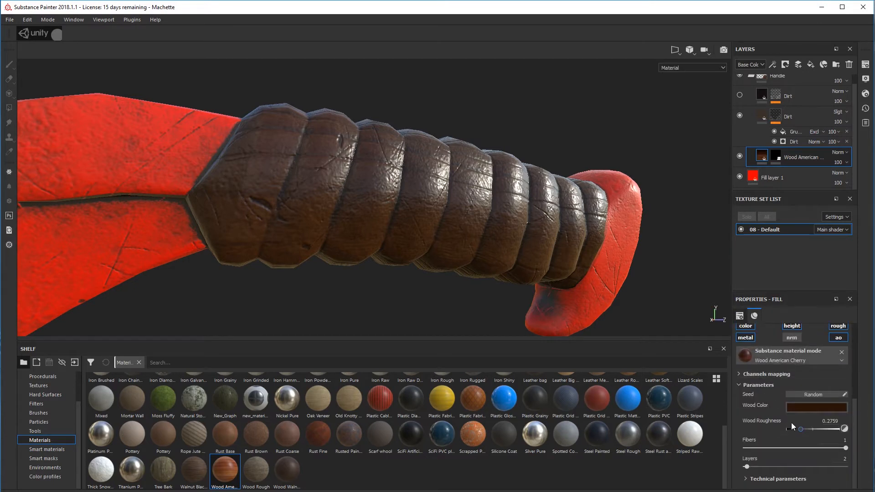
alt+drag(487, 235, 405, 197)
scroll(783, 138, up, 1)
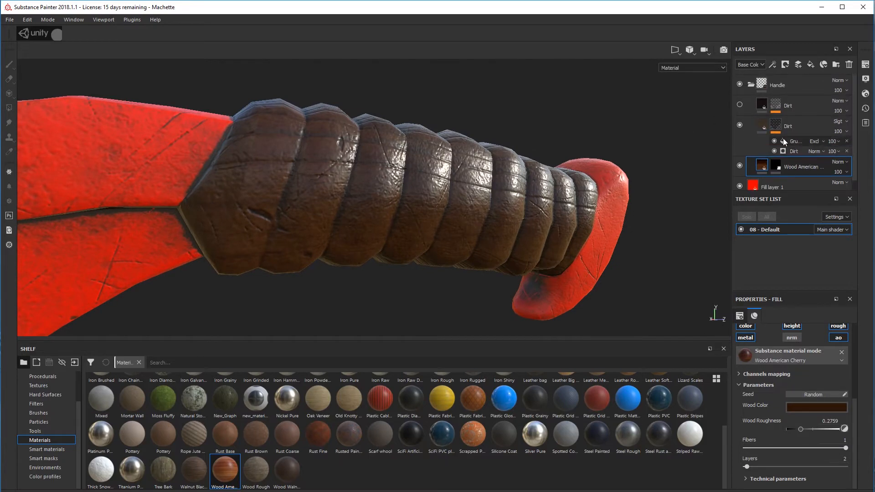
Show the upper Dirt layer and inspect its effect on the grip up close
click(740, 104)
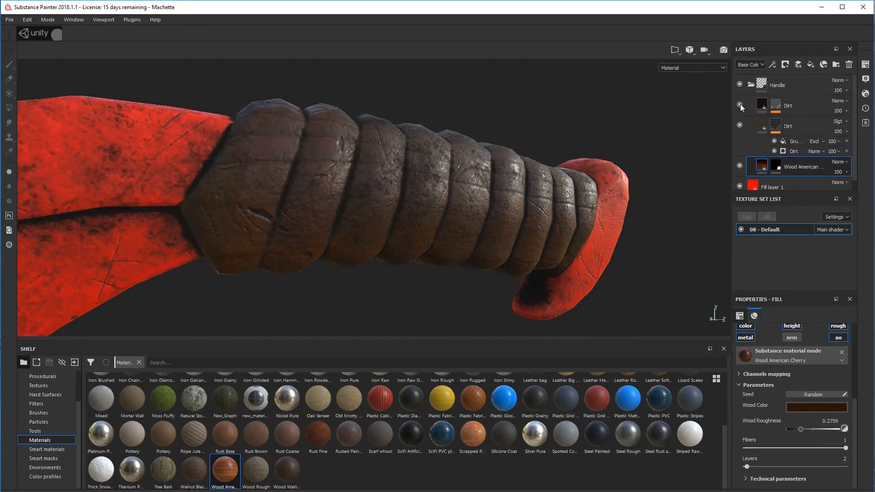
alt+drag(572, 178, 466, 192)
scroll(456, 182, up, 4)
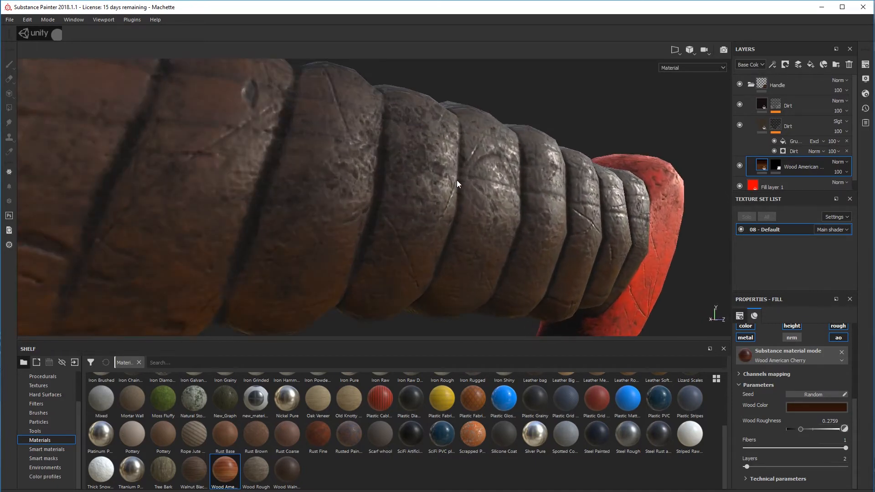
Open the Dirt generator in the upper Dirt layer's mask and review its parameters
click(775, 105)
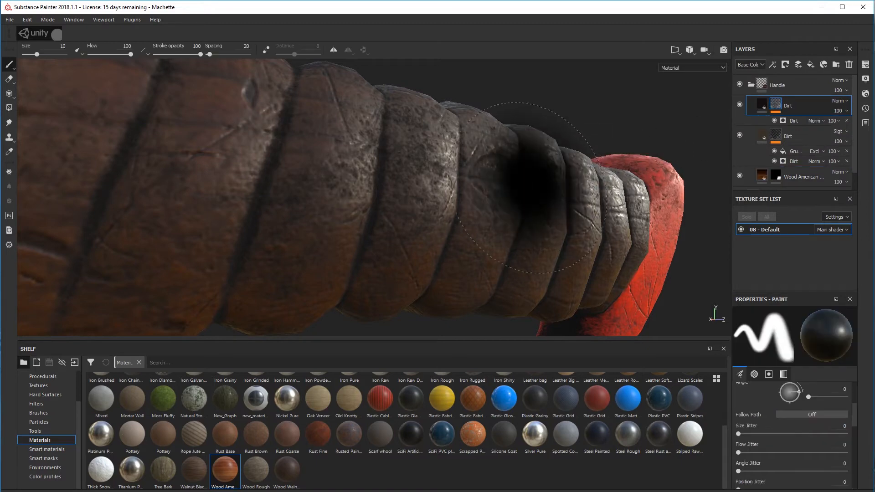
scroll(530, 182, down, 4)
click(799, 120)
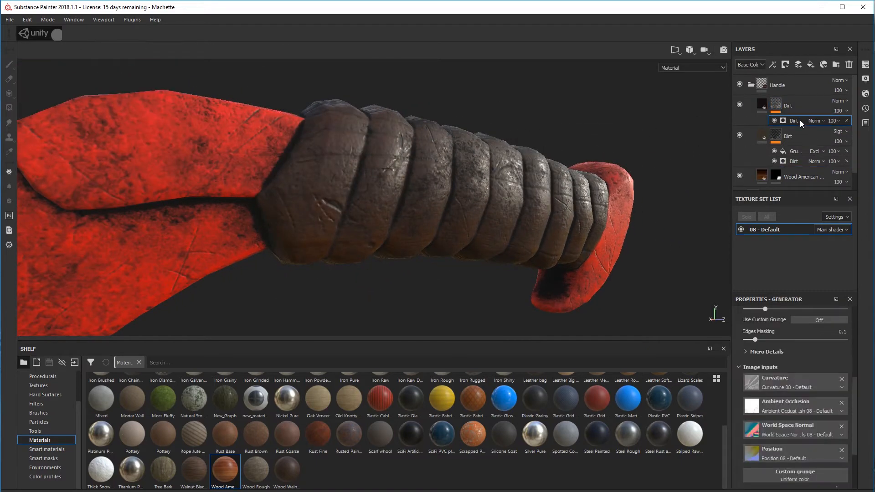
scroll(806, 359, up, 10)
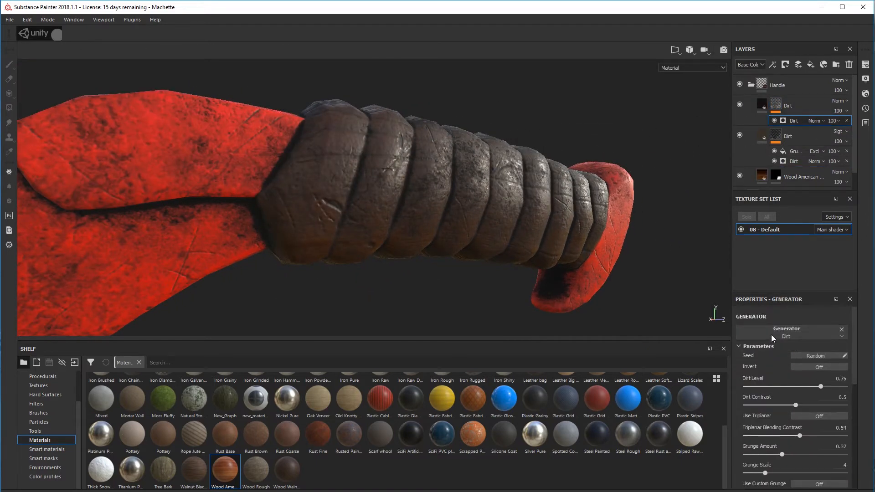
Set the Dirt Level of the upper Dirt layer's generator to 0.73 and inspect the grip from several angles
scroll(790, 372, down, 2)
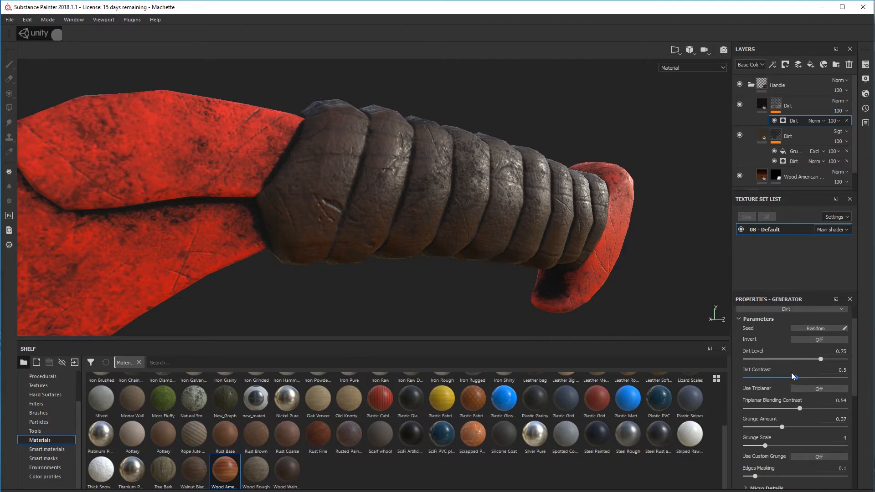
scroll(484, 236, up, 2)
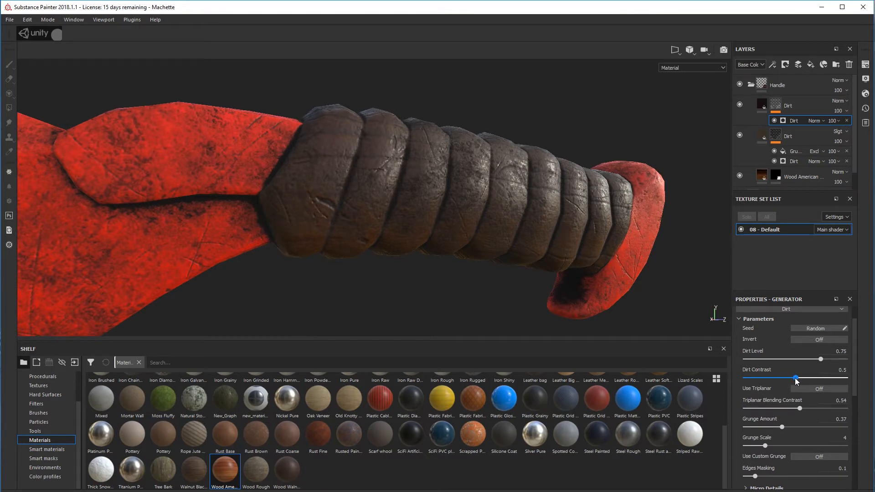
mouse_move(820, 359)
mouse_down()
mouse_move(810, 362)
mouse_move(828, 363)
mouse_move(797, 367)
mouse_move(819, 365)
mouse_up()
alt+drag(601, 265, 458, 190)
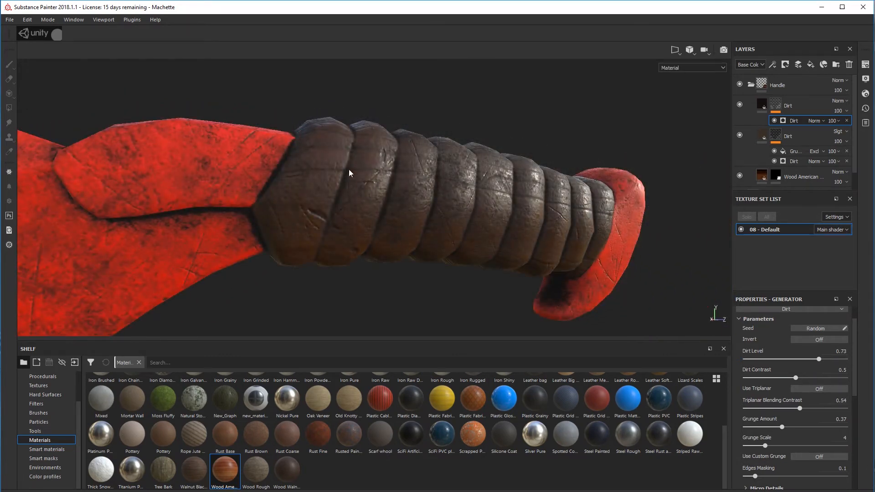
alt+middle_drag(405, 150, 464, 207)
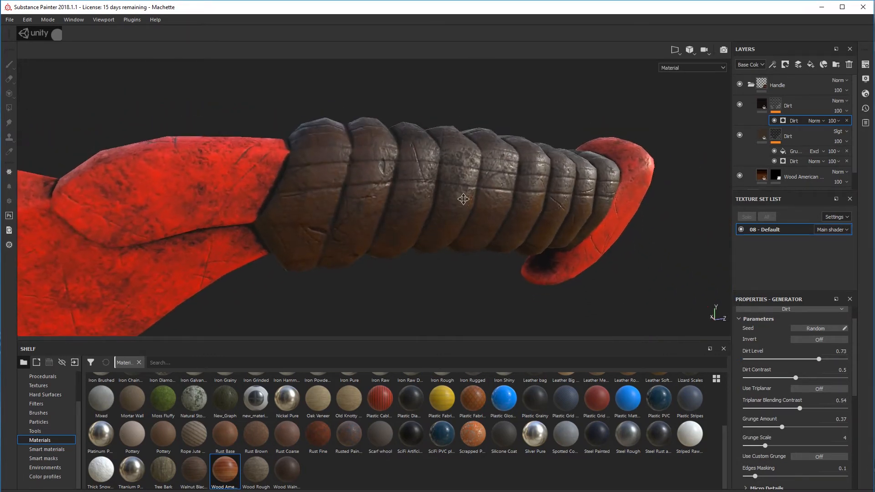
mouse_move(515, 204)
alt+mouse_down()
mouse_move(501, 205)
mouse_move(511, 200)
alt+mouse_up()
click(766, 105)
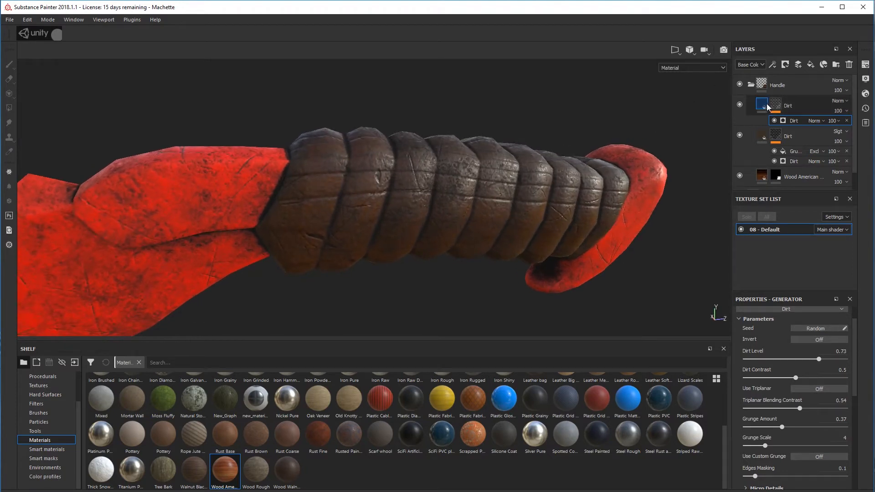
alt+drag(505, 239, 469, 243)
alt+drag(499, 190, 506, 192)
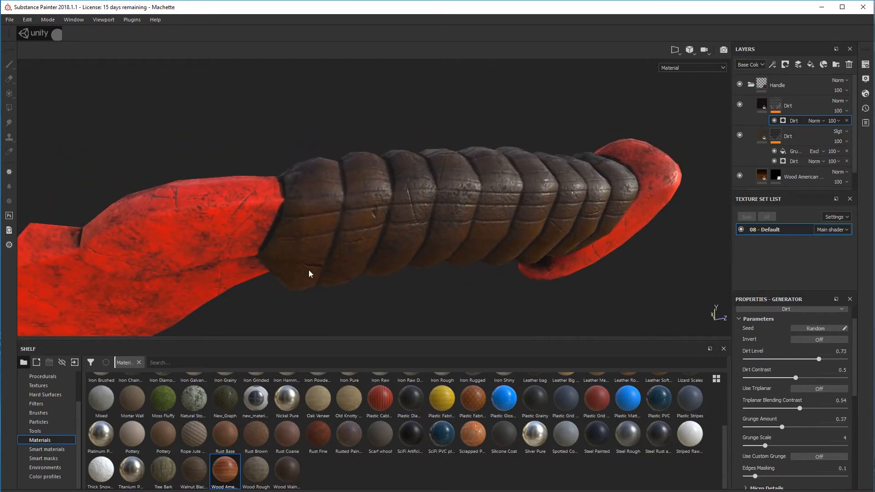
alt+drag(507, 253, 456, 219)
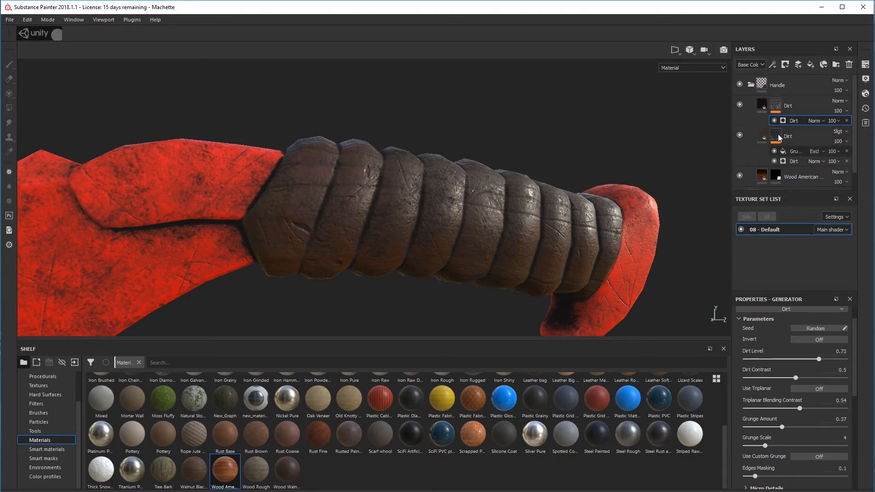
Collapse the Handle folder and toggle its visibility to compare the machete with and without it, leaving the folder shown
click(752, 85)
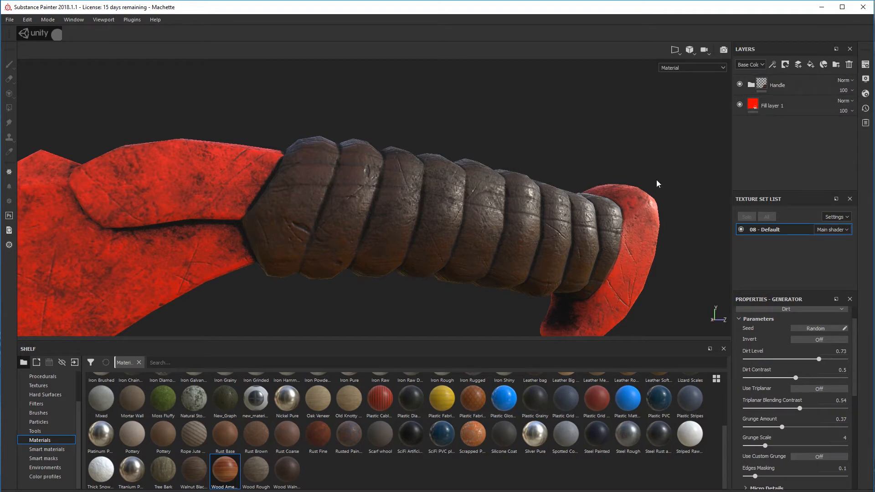
alt+drag(529, 217, 483, 216)
click(740, 86)
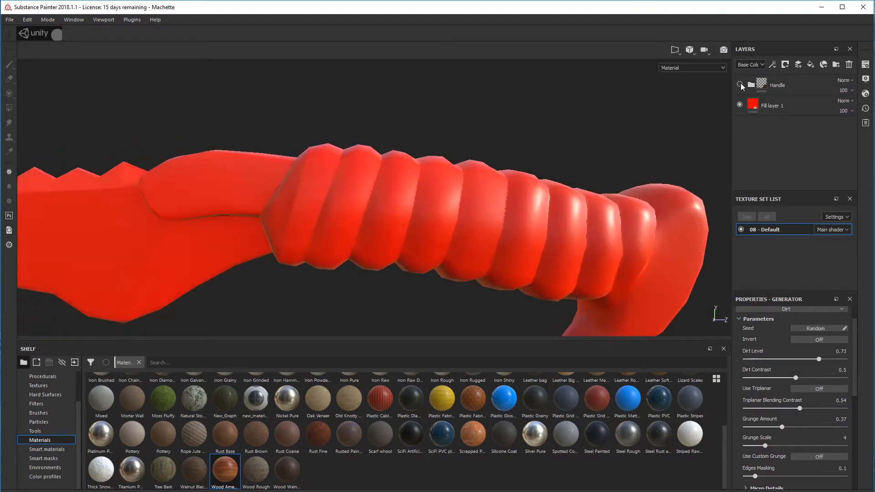
click(740, 85)
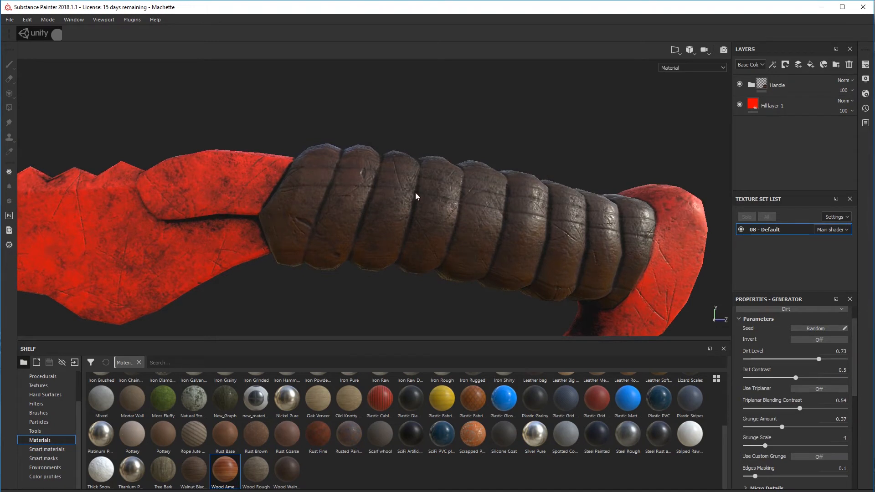
alt+drag(415, 196, 491, 201)
alt+drag(581, 245, 595, 240)
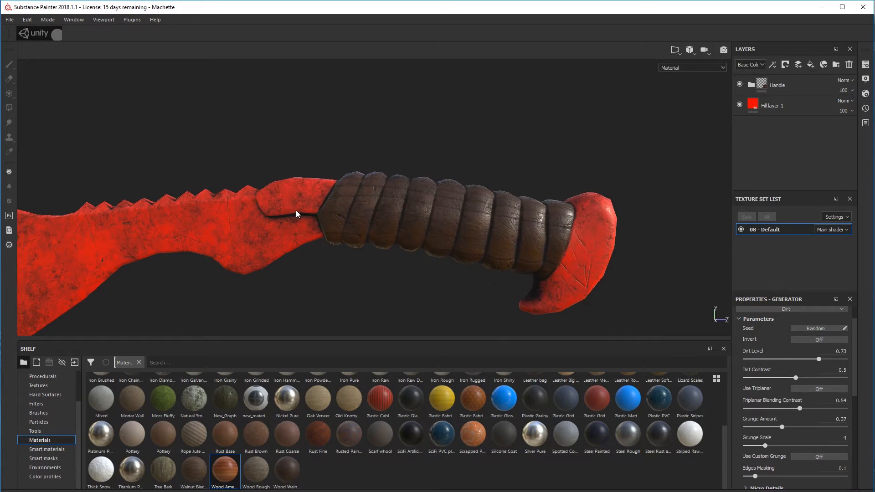
alt+drag(296, 214, 395, 198)
Add a new fill layer above the Handle folder and give it a black mask
click(814, 83)
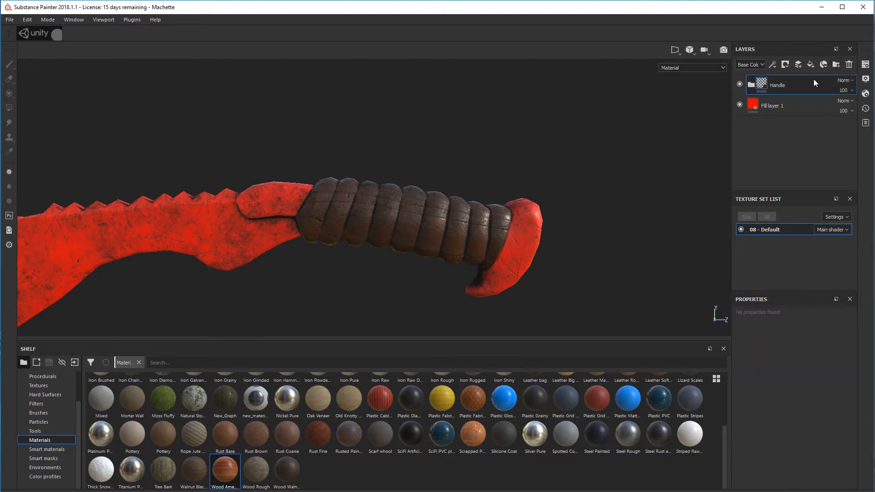
click(810, 65)
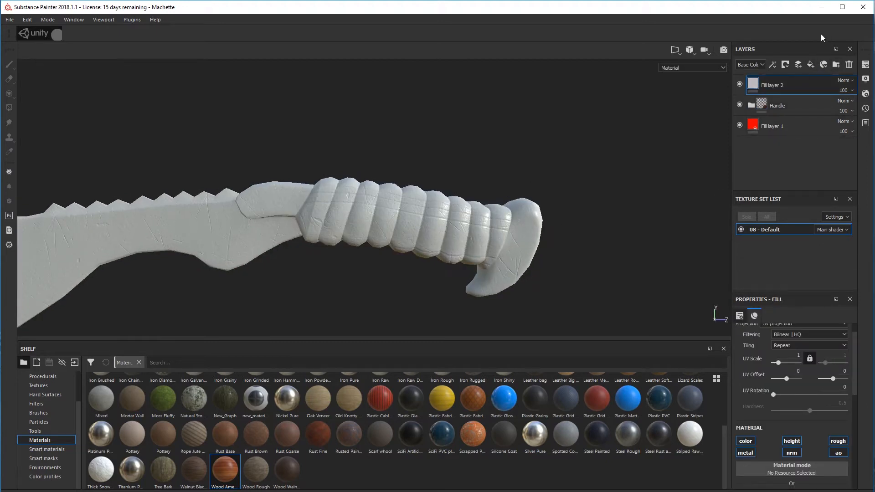
right_click(755, 87)
click(769, 95)
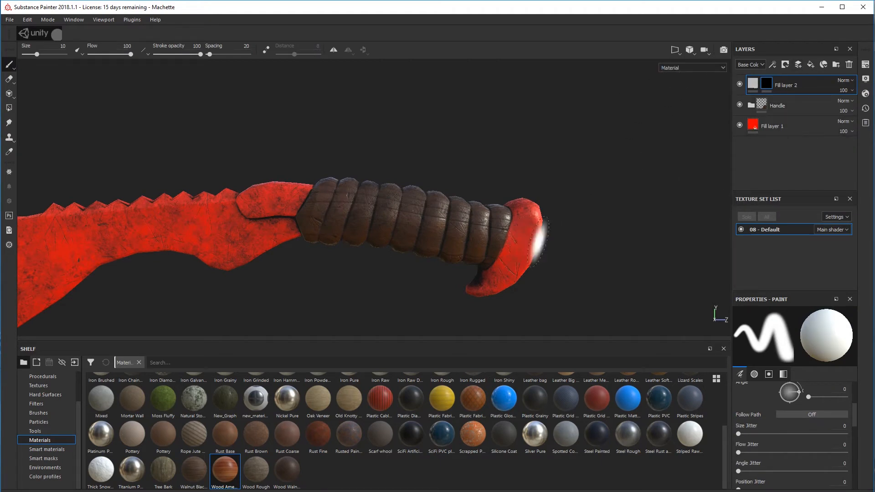
Show the 3D and 2D views side by side and polygon-fill the pommel's side faces in the new fill layer's mask
alt+middle_drag(510, 237, 453, 225)
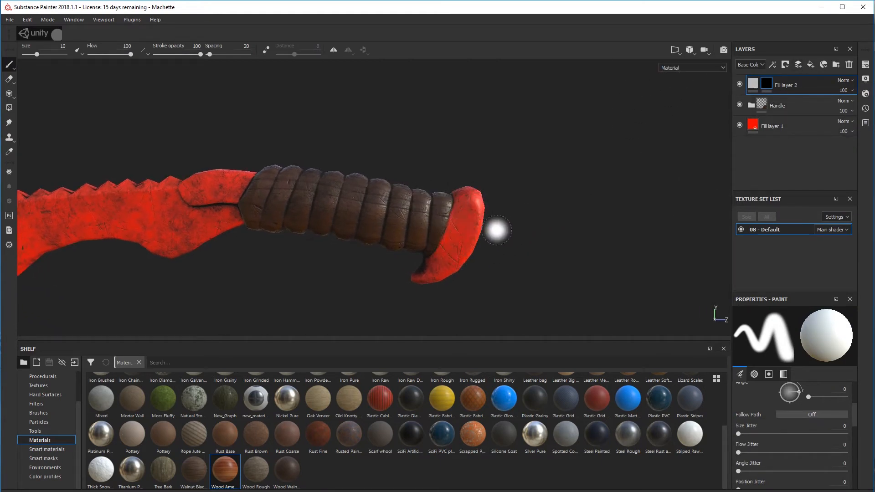
scroll(494, 231, up, 2)
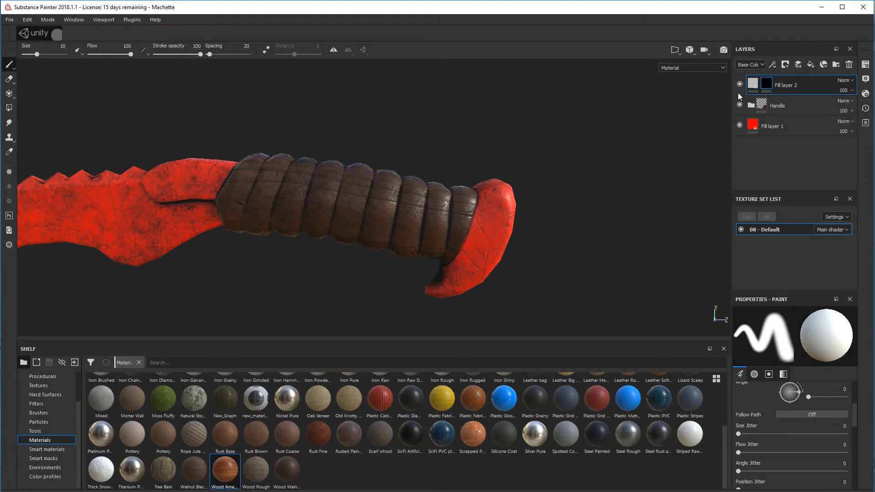
click(677, 54)
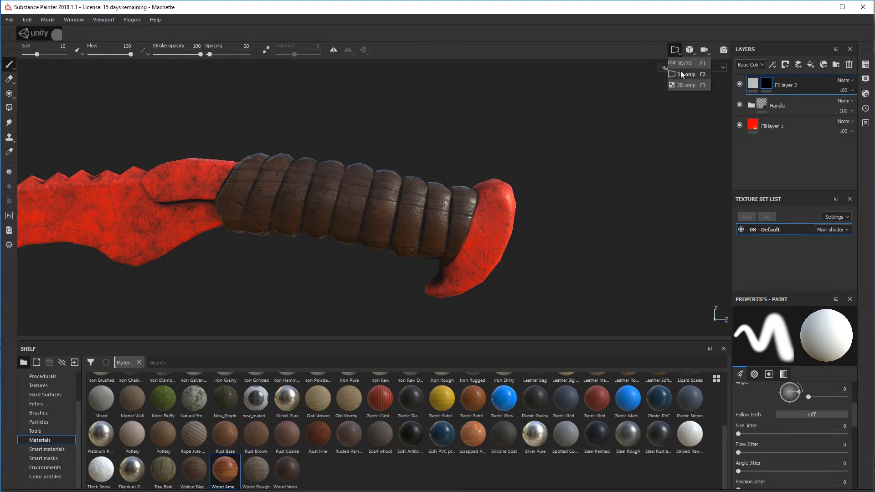
click(684, 63)
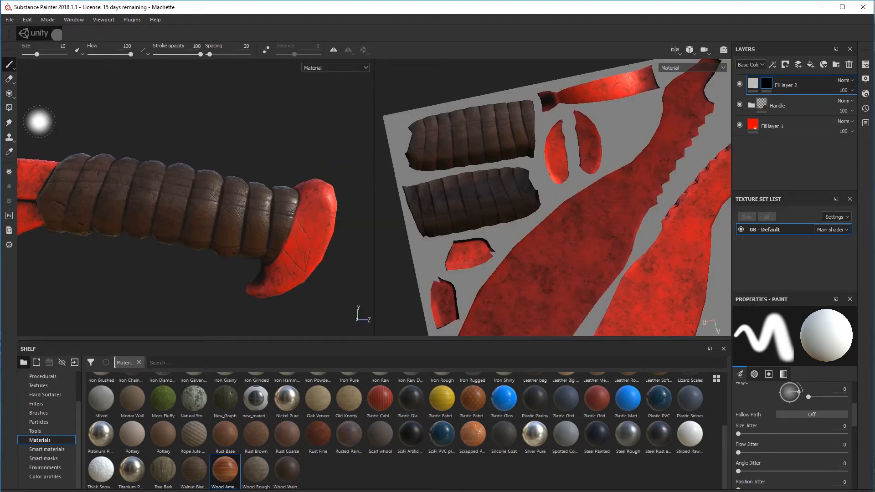
click(9, 107)
middle_drag(503, 268, 484, 210)
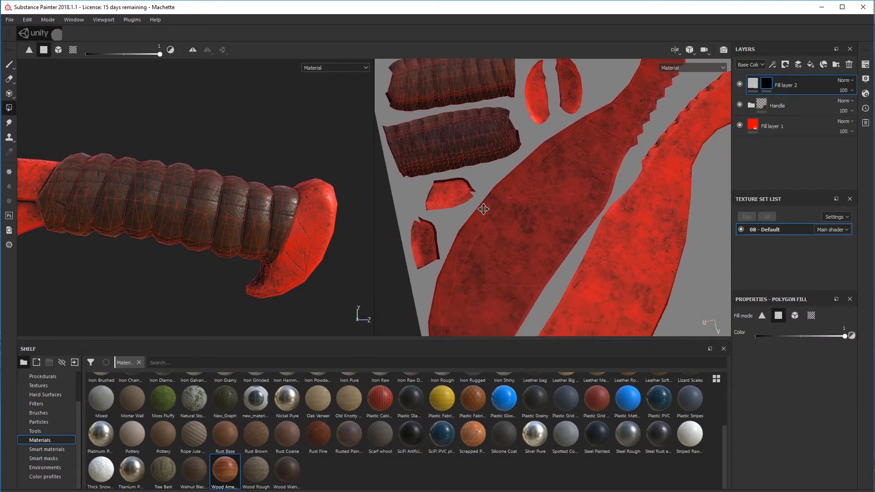
drag(319, 160, 337, 236)
alt+middle_drag(547, 133, 517, 172)
drag(493, 94, 524, 153)
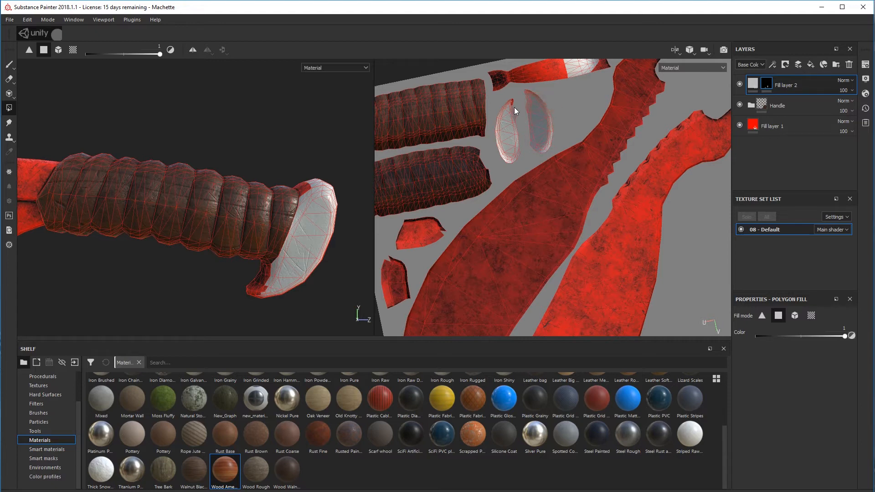
middle_drag(534, 107, 527, 147)
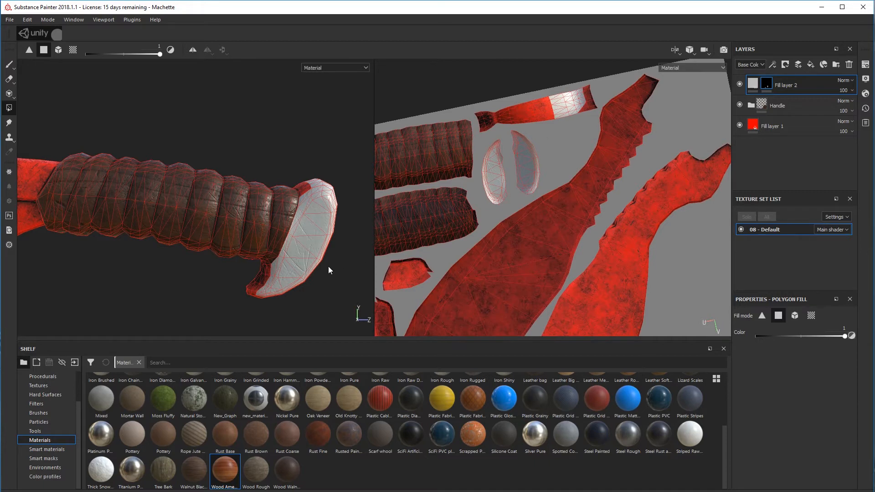
Fill the pommel's remaining top, edge and underside faces in the mask to complete its UV strip
alt+drag(328, 266, 317, 229)
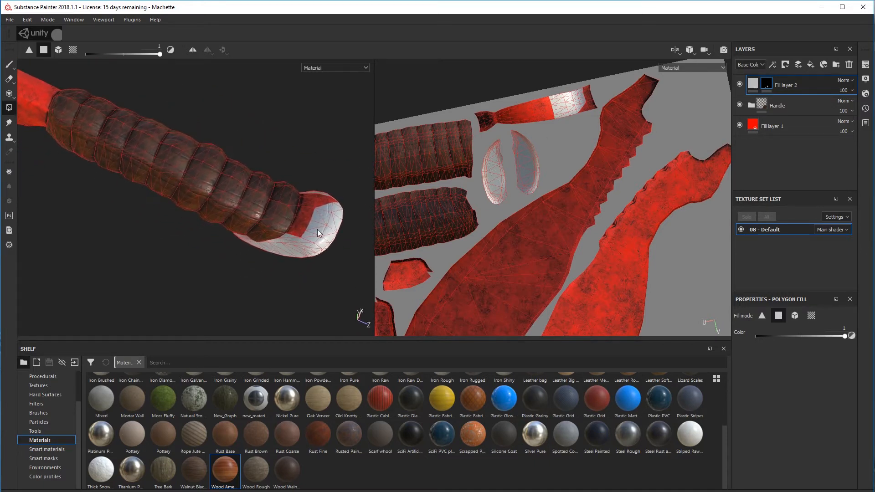
alt+middle_drag(305, 242, 309, 241)
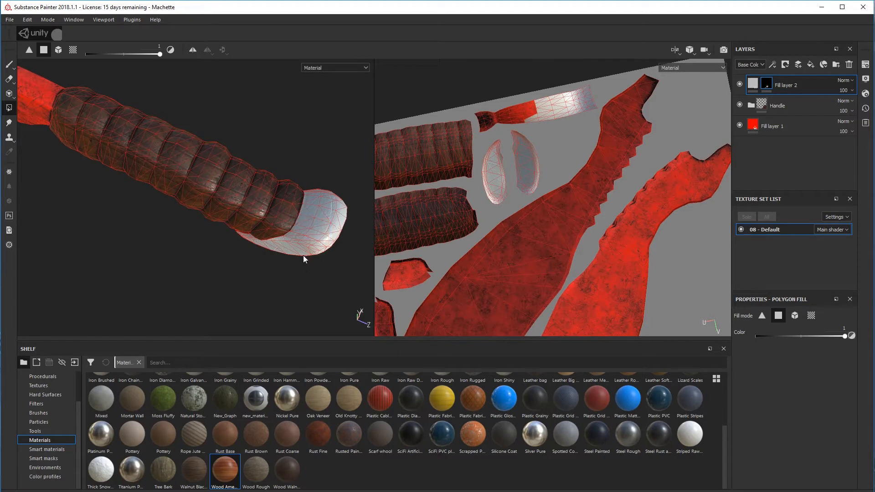
alt+drag(297, 285, 341, 181)
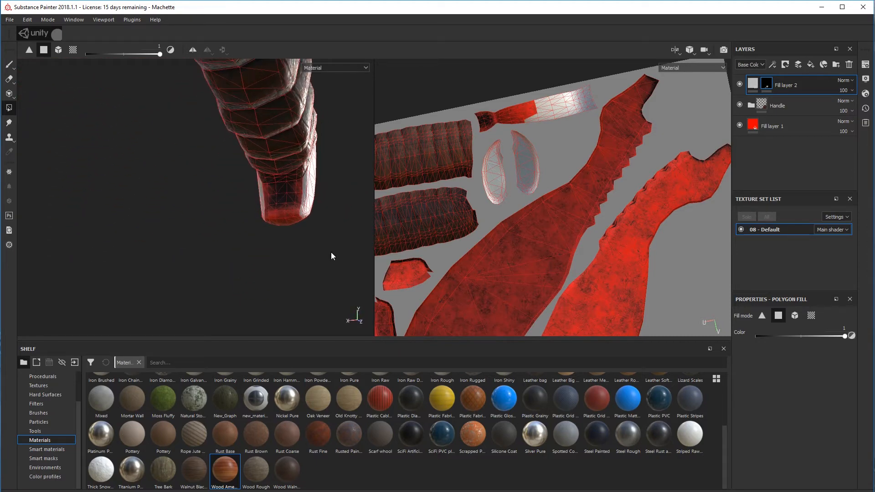
drag(262, 200, 503, 221)
scroll(452, 221, up, 1)
scroll(459, 215, down, 4)
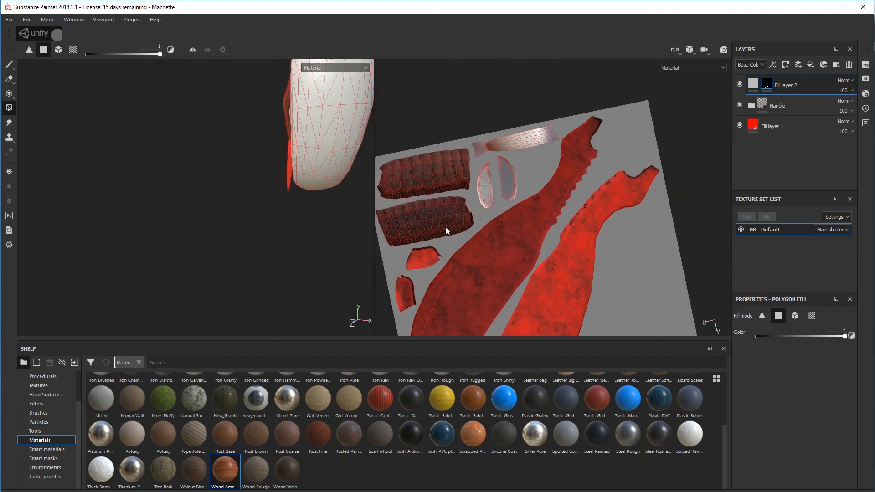
alt+middle_drag(445, 228, 510, 148)
Polygon-fill both UV islands of the guard piece between grip and blade in the fill layer's mask
alt+drag(258, 194, 428, 242)
click(216, 105)
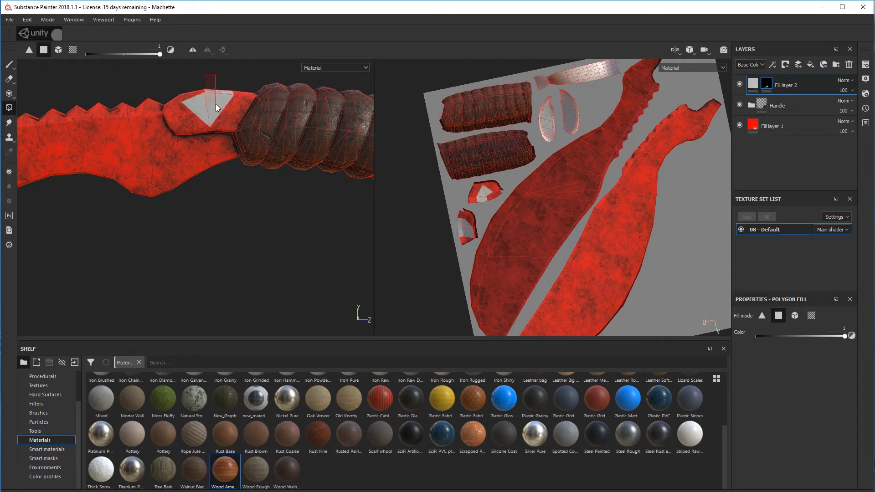
drag(471, 186, 482, 201)
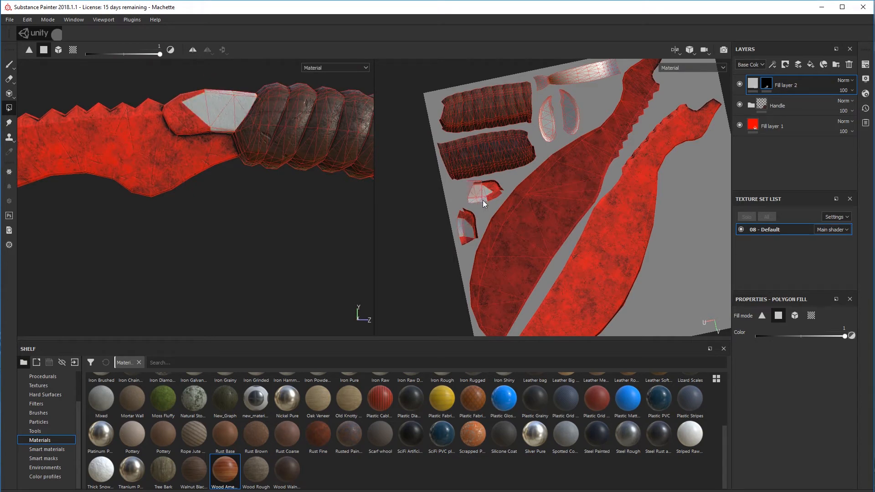
middle_drag(683, 274, 645, 223)
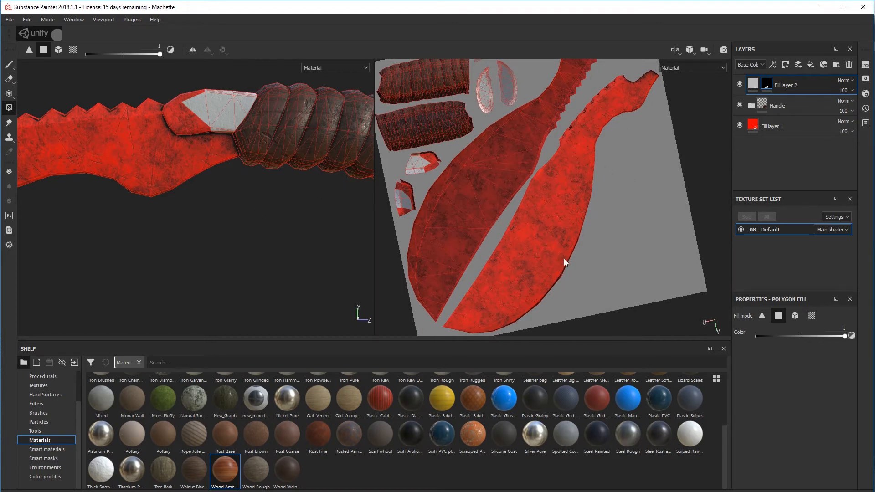
scroll(424, 176, up, 5)
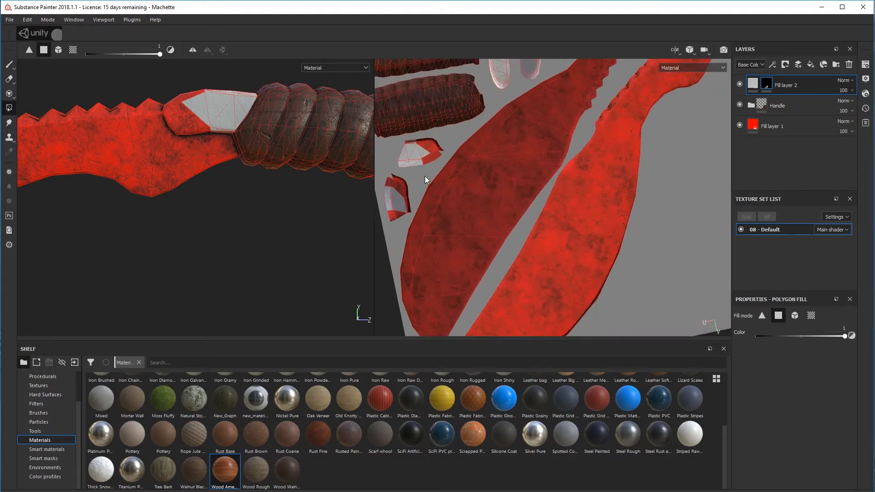
drag(419, 122, 407, 121)
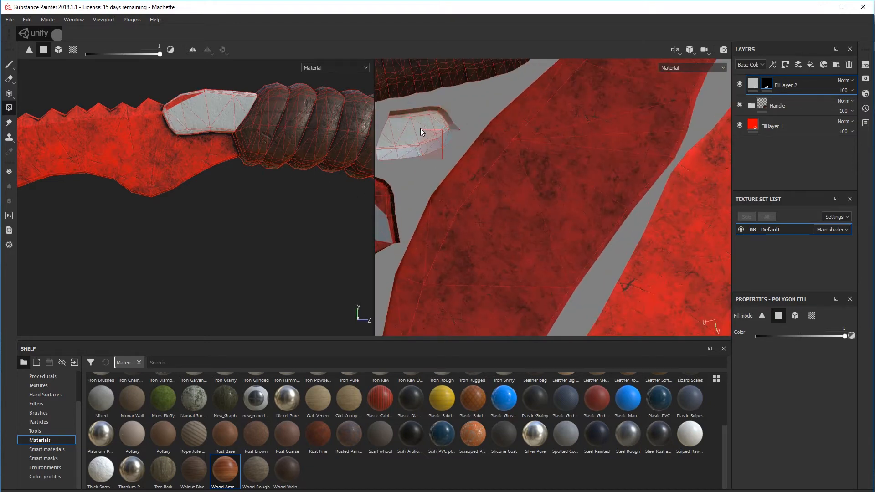
middle_drag(412, 206, 464, 133)
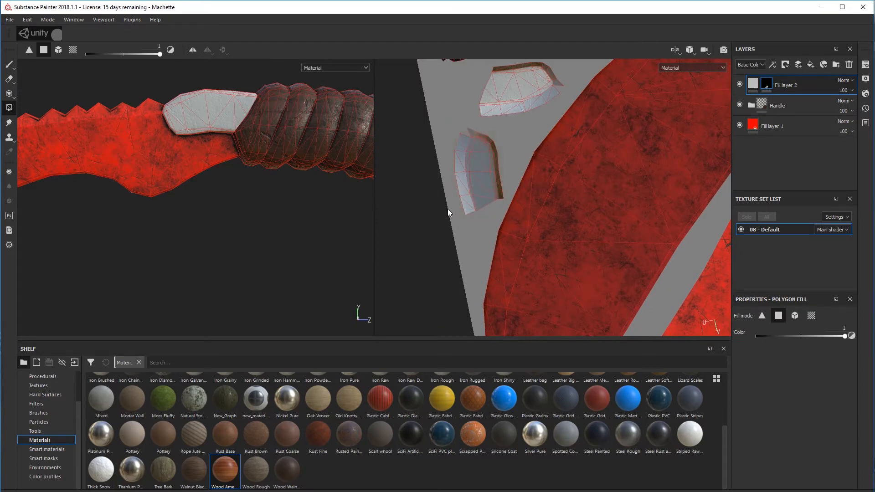
Examine the masked guard and pommel on the model and in the UV layout for missed faces
scroll(466, 197, up, 3)
scroll(466, 198, down, 6)
alt+drag(261, 201, 238, 199)
scroll(238, 199, up, 3)
scroll(239, 199, down, 6)
alt+middle_drag(281, 200, 265, 204)
alt+drag(500, 214, 497, 212)
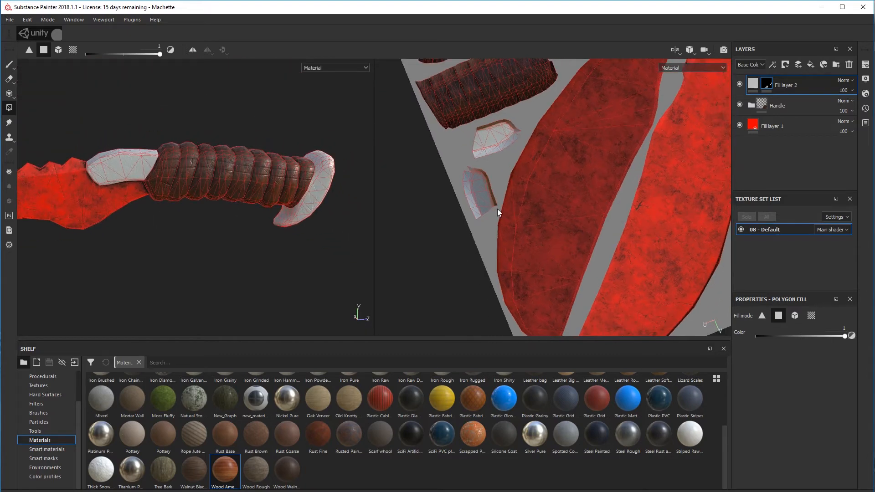
alt+drag(616, 161, 667, 159)
alt+middle_drag(598, 130, 552, 206)
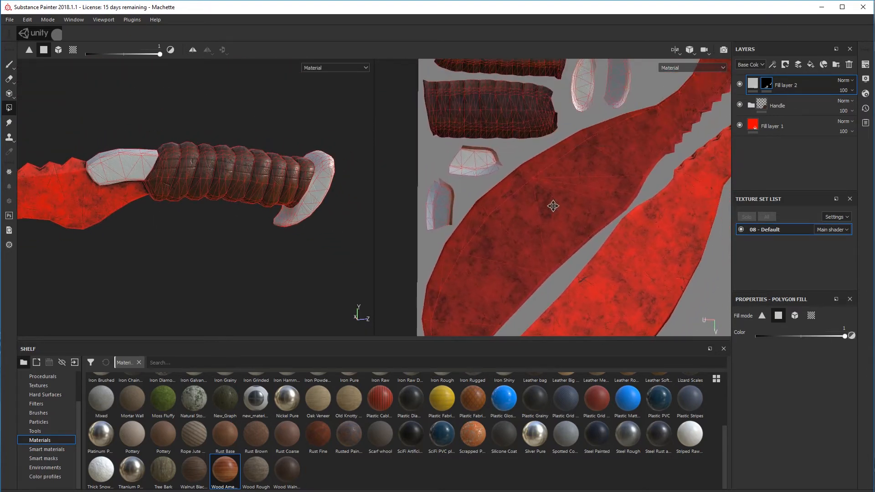
Return to the 3D-only view and shrink the shelf to enlarge the viewport around the handle
click(676, 50)
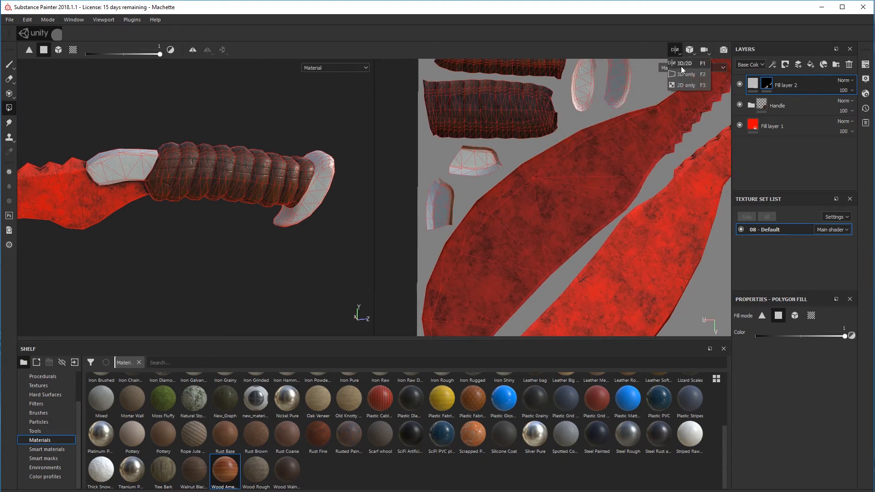
click(682, 76)
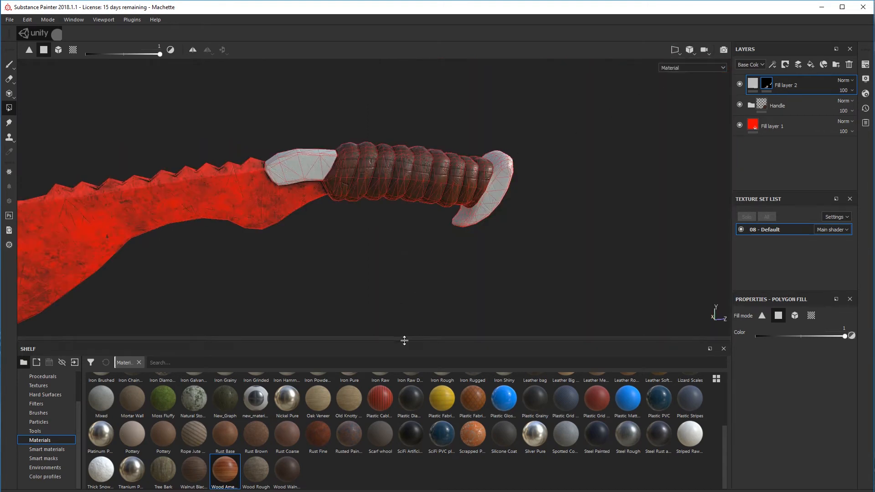
drag(404, 341, 402, 372)
alt+middle_drag(384, 250, 437, 280)
mouse_move(438, 280)
alt+mouse_down()
mouse_move(443, 208)
mouse_move(450, 280)
alt+mouse_up()
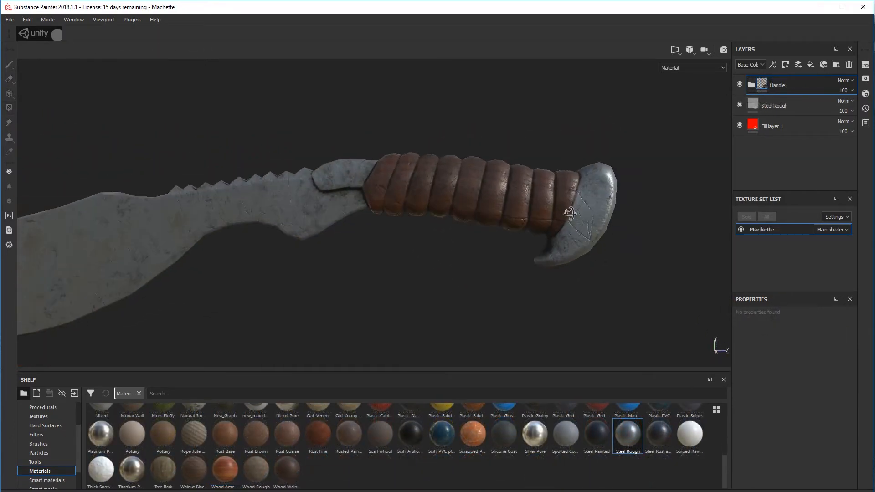
scroll(583, 195, up, 5)
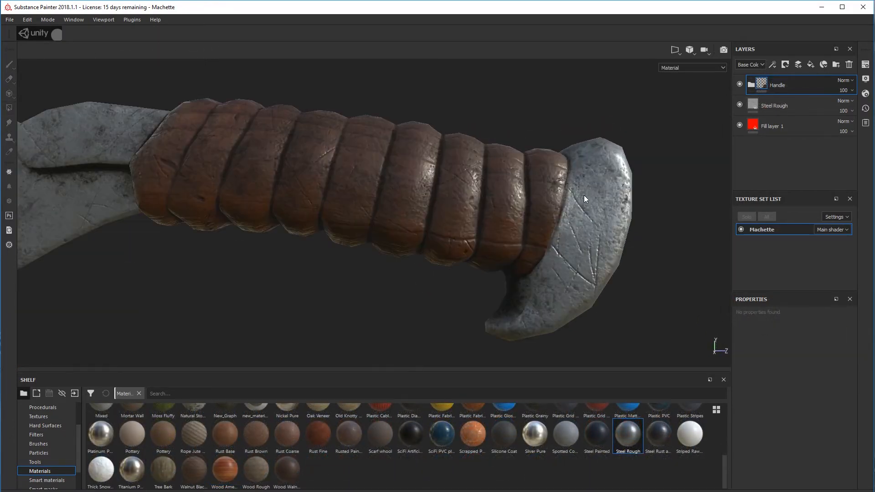
Add a mask to the Handle folder that limits all its layers to the wrapped grip
right_click(747, 92)
click(788, 168)
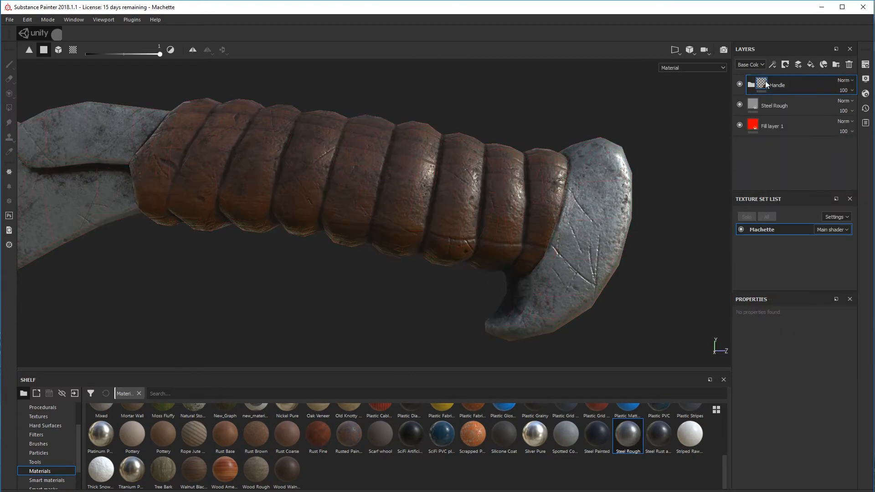
right_click(779, 90)
click(799, 232)
alt+drag(524, 160, 542, 155)
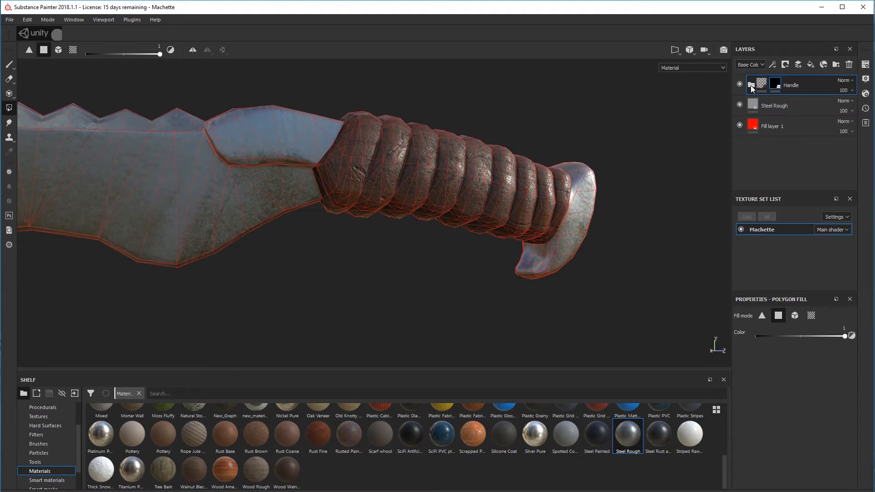
Examine how the masked Handle folder affects the grip by toggling the folder and its Wood American and Dirt layers
click(741, 83)
click(741, 84)
alt+drag(477, 151, 510, 140)
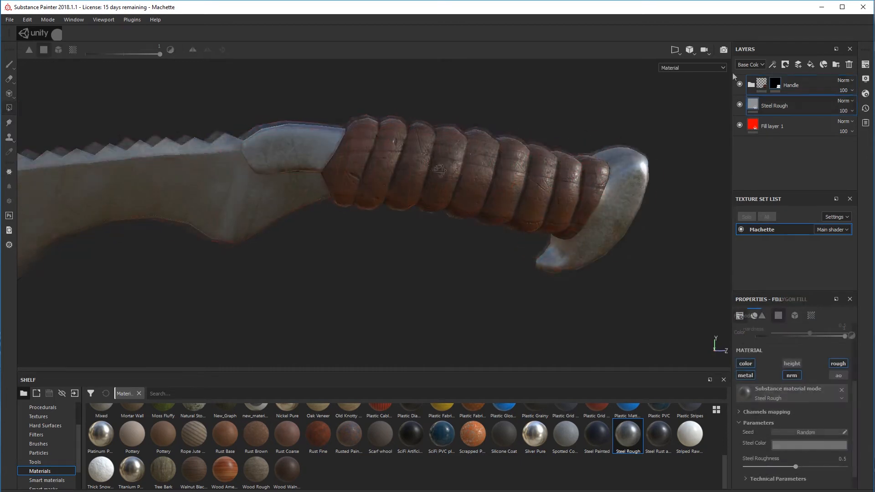
alt+drag(501, 159, 569, 162)
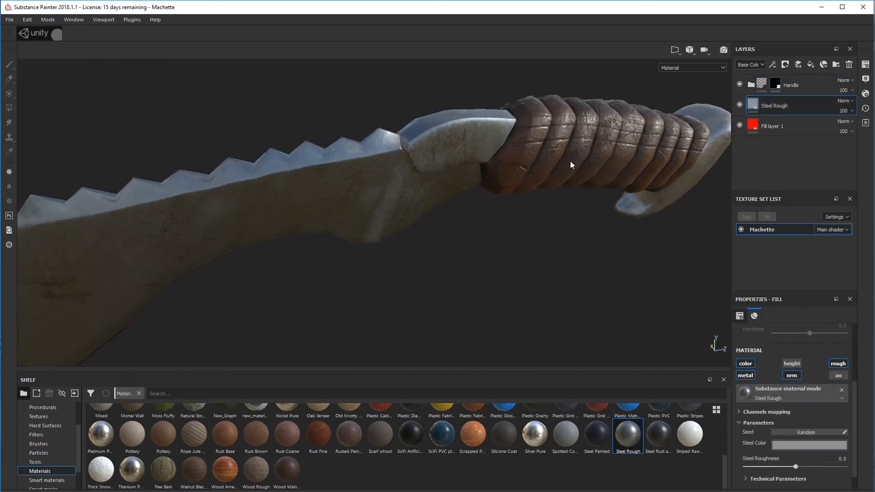
alt+drag(475, 186, 409, 134)
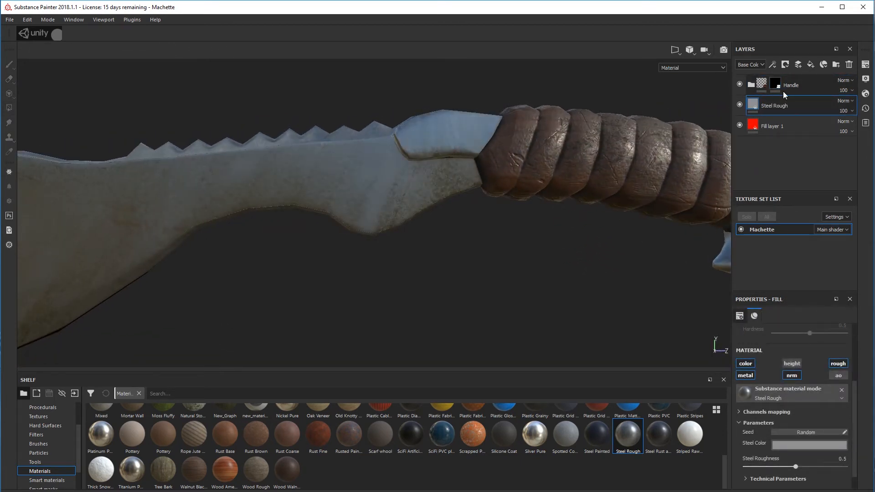
click(751, 84)
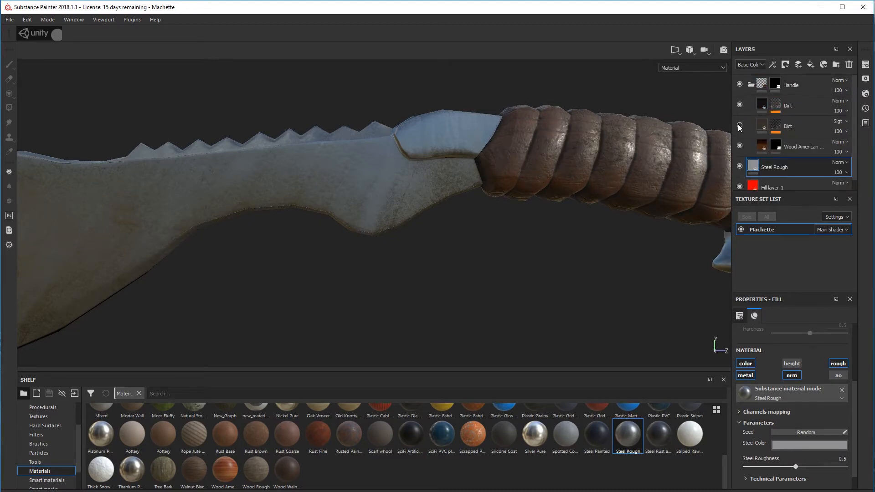
click(739, 146)
click(740, 146)
click(740, 105)
click(740, 105)
click(739, 125)
click(751, 87)
alt+drag(520, 272, 818, 247)
alt+drag(572, 211, 874, 223)
alt+drag(590, 199, 564, 186)
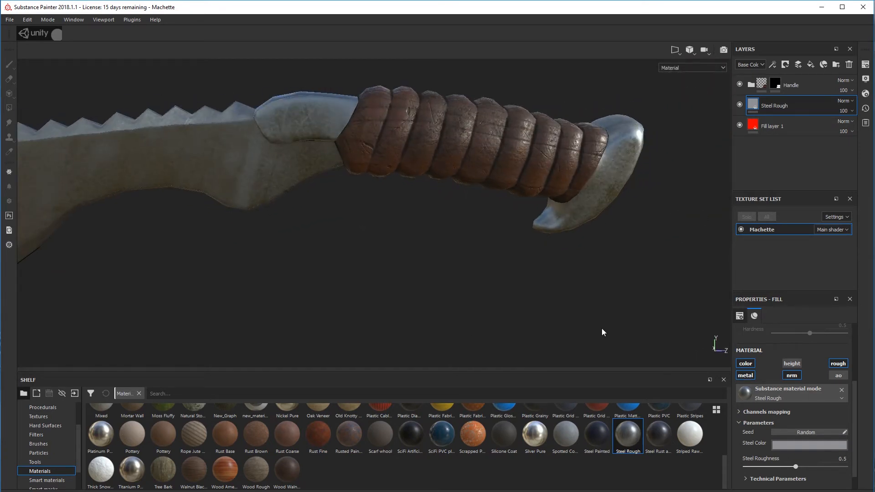
Add the Steel Rust and Wear material as a layer beneath the Handle folder and inspect it on the guard and pommel
drag(657, 434, 797, 94)
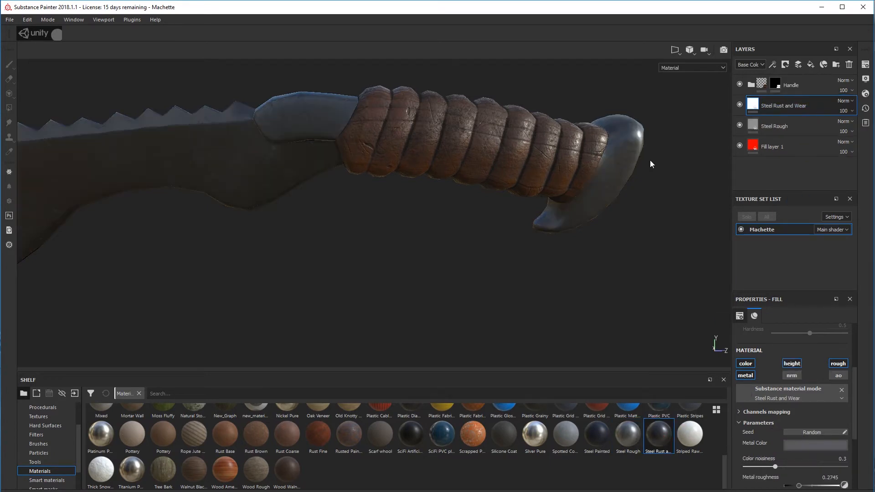
alt+drag(649, 160, 366, 164)
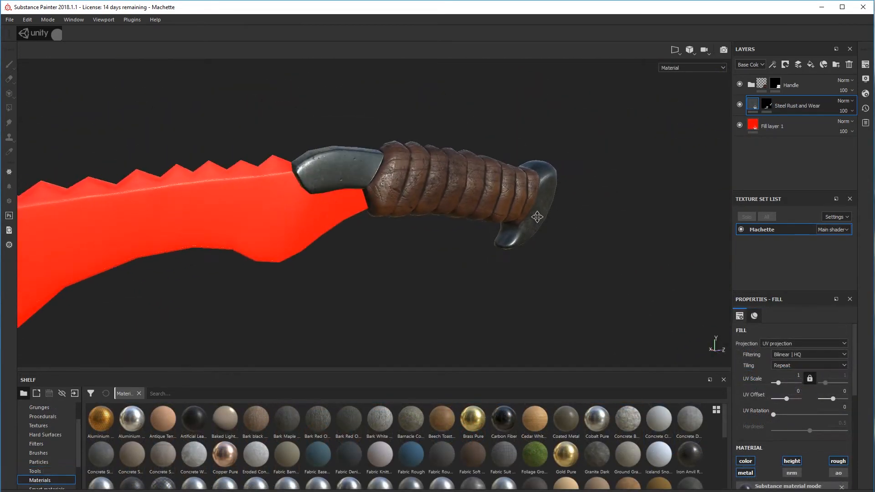
scroll(548, 214, down, 6)
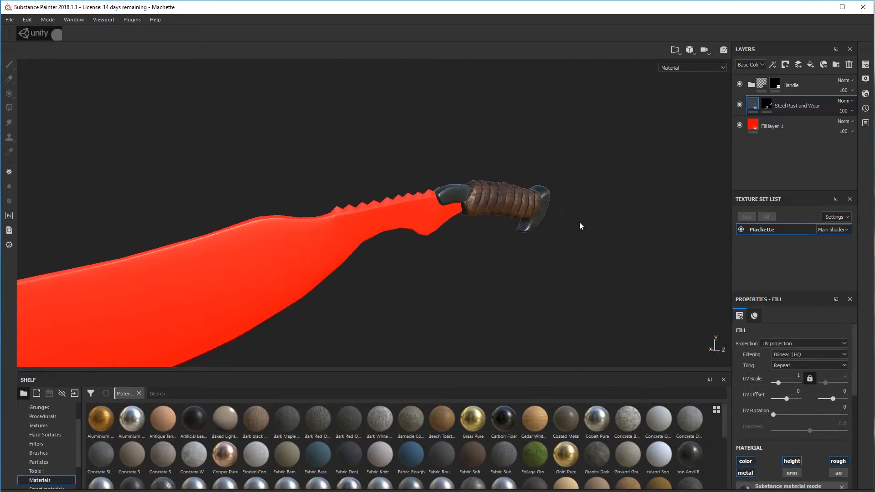
alt+drag(579, 222, 320, 216)
scroll(534, 203, up, 5)
scroll(703, 173, down, 5)
alt+drag(638, 201, 389, 231)
scroll(467, 251, up, 4)
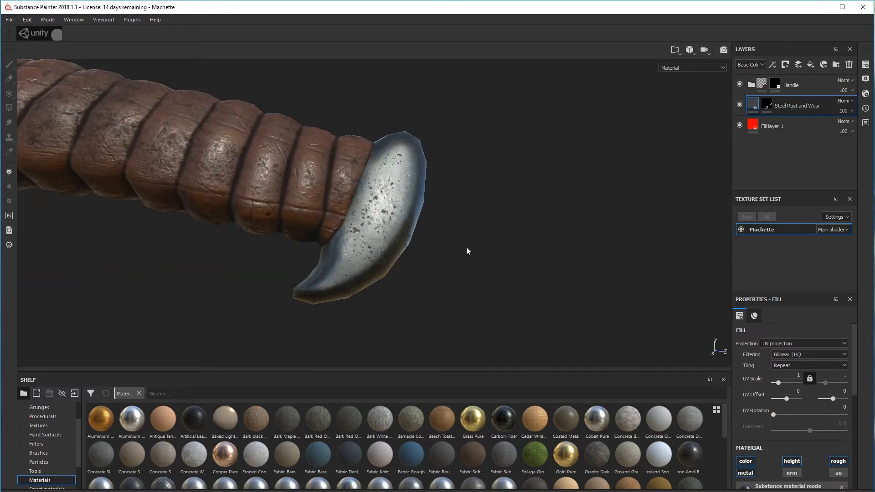
alt+drag(401, 166, 511, 208)
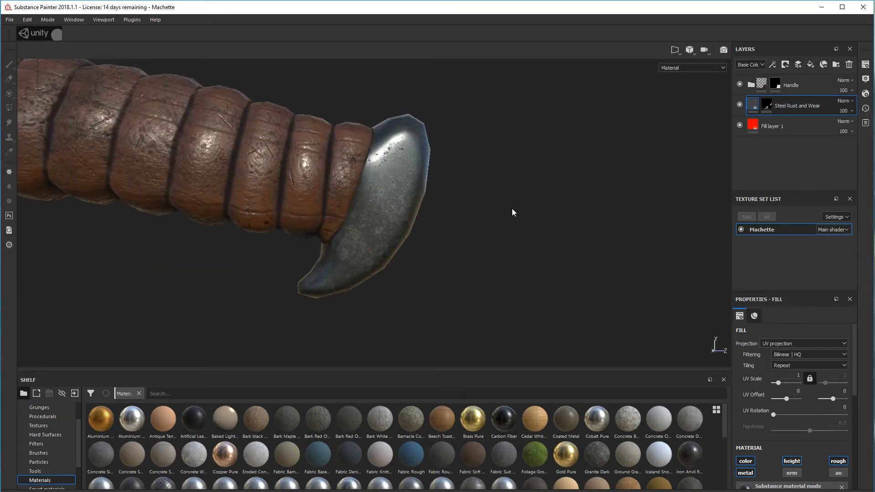
Add an empty paint layer above Steel Rust and Wear and undo the test stroke
click(798, 64)
mouse_move(420, 197)
mouse_down()
mouse_move(409, 215)
mouse_move(401, 152)
mouse_up()
mouse_move(547, 223)
alt+mouse_down()
mouse_move(685, 299)
mouse_move(563, 232)
alt+mouse_up()
key(ctrl+z)
mouse_move(513, 202)
alt+mouse_down()
mouse_move(340, 176)
mouse_move(515, 219)
mouse_move(535, 211)
alt+mouse_up()
scroll(788, 406, down, 6)
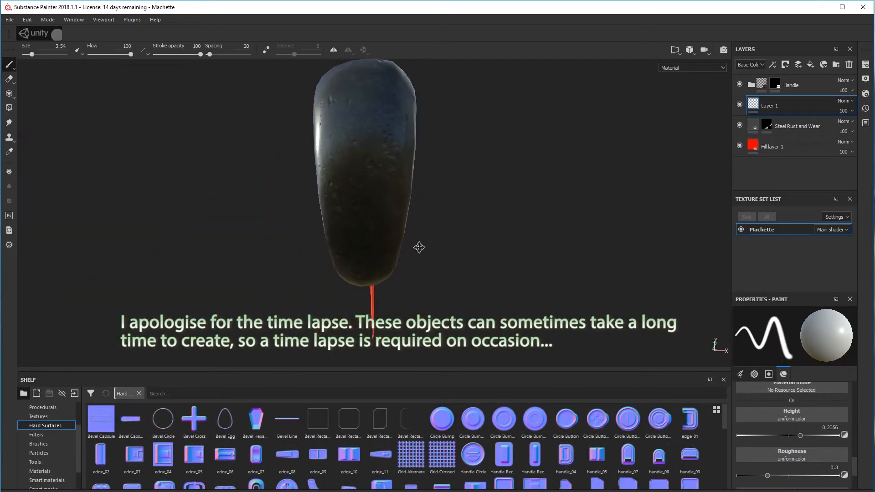
Try the Handle Circle hard surface as a height stamp on the pommel's end at several brush sizes
drag(473, 454, 799, 416)
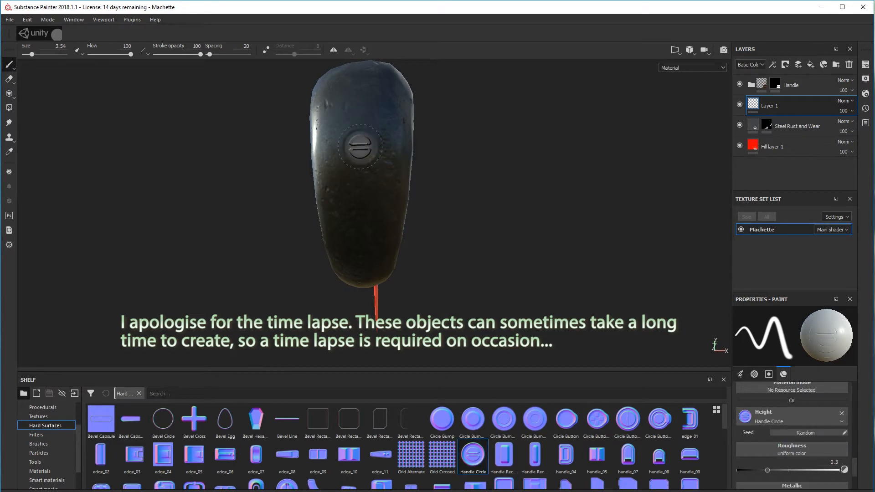
ctrl+right_drag(363, 147, 388, 146)
click(355, 120)
mouse_move(514, 186)
alt+mouse_down()
mouse_move(547, 196)
mouse_move(511, 219)
alt+mouse_up()
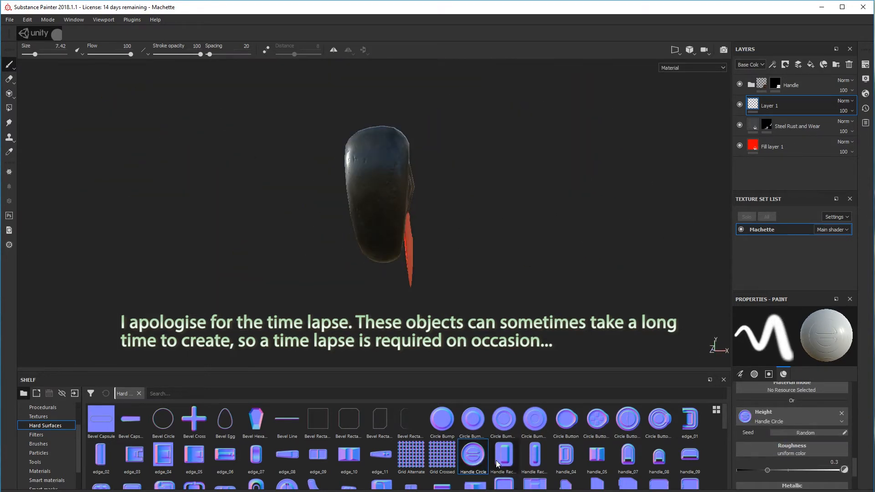
click(658, 420)
ctrl+right_drag(363, 177, 387, 178)
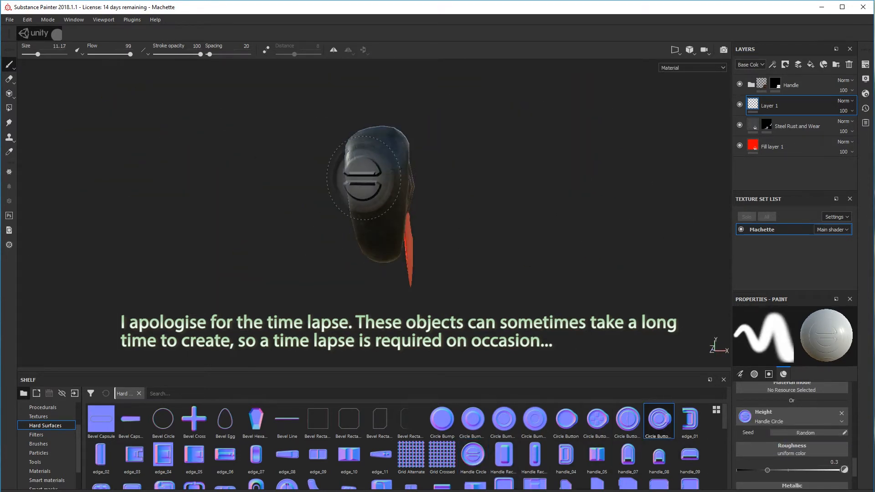
alt+drag(358, 177, 381, 176)
right_click(422, 215)
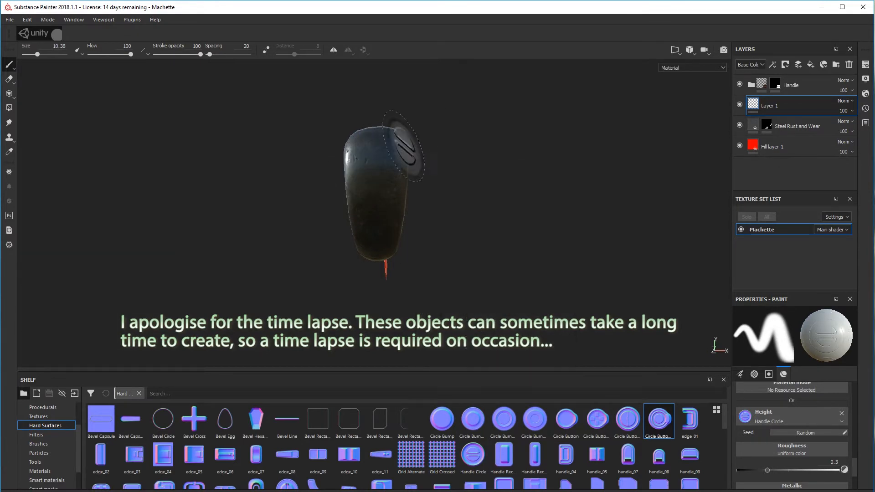
ctrl+right_drag(375, 163, 370, 163)
ctrl+drag(372, 165, 371, 191)
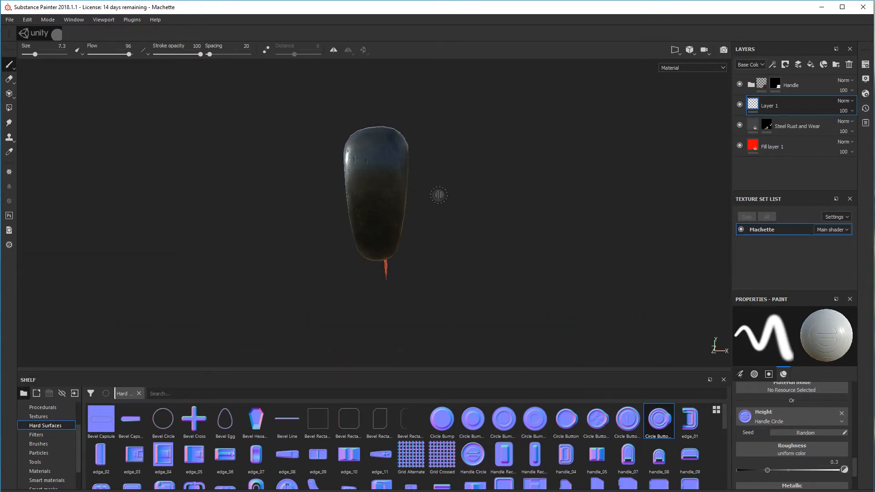
Stamp the Circle Button Steps height detail on the pommel's upper end with brush size 8.77
alt+drag(438, 196, 443, 196)
alt+drag(534, 208, 515, 246)
drag(684, 439, 770, 417)
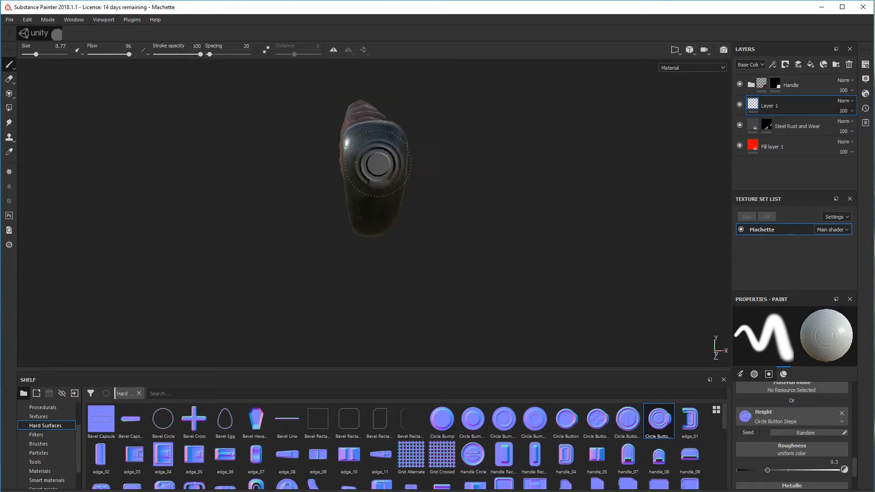
alt+drag(374, 160, 566, 133)
Stamp a column of Vent Capsule Horizontal grooves down the pommel's outer edge with brush size 6.16
scroll(384, 457, down, 3)
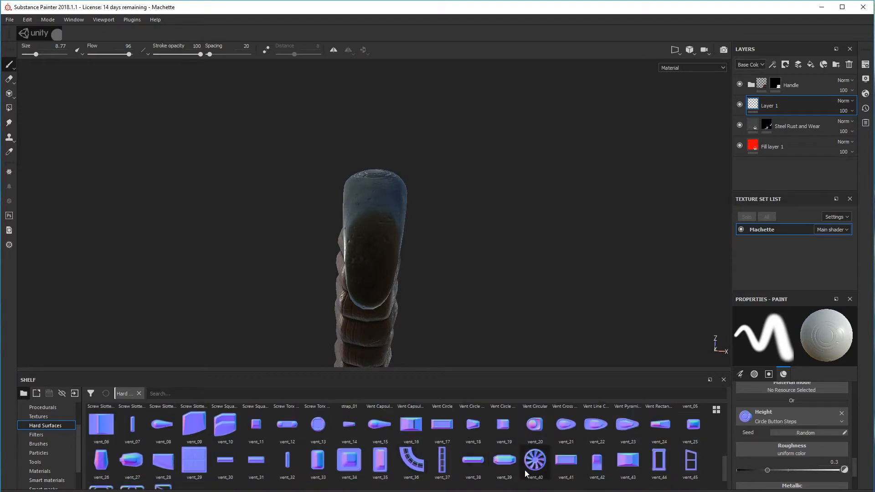
scroll(361, 462, down, 2)
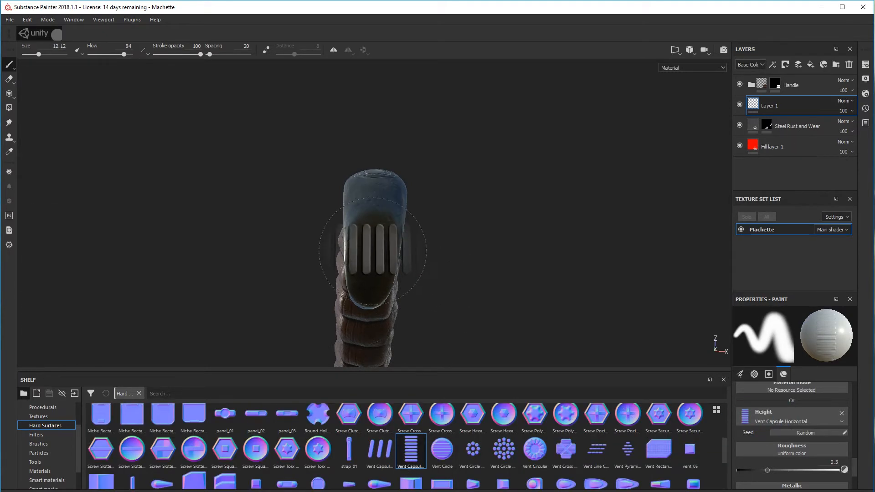
ctrl+right_drag(370, 238, 358, 237)
mouse_move(426, 232)
alt+mouse_down()
mouse_move(432, 295)
mouse_move(421, 315)
alt+mouse_up()
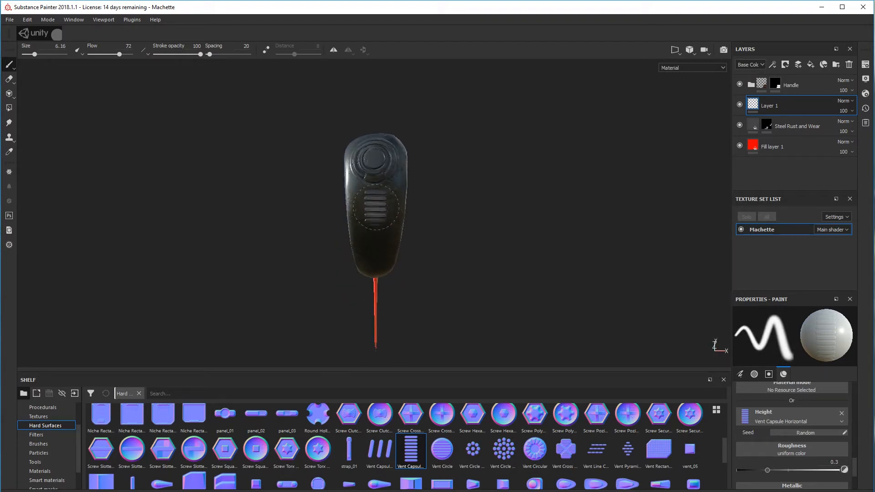
alt+drag(455, 261, 459, 187)
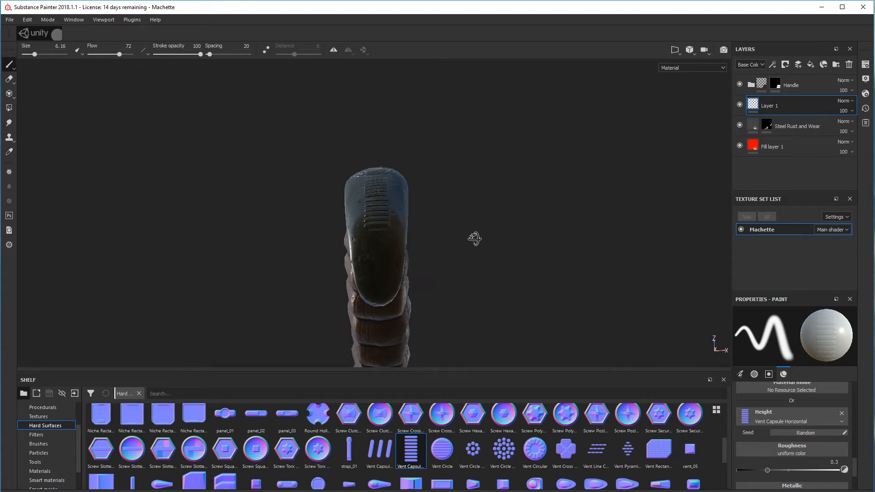
alt+drag(474, 238, 384, 224)
alt+drag(441, 238, 465, 240)
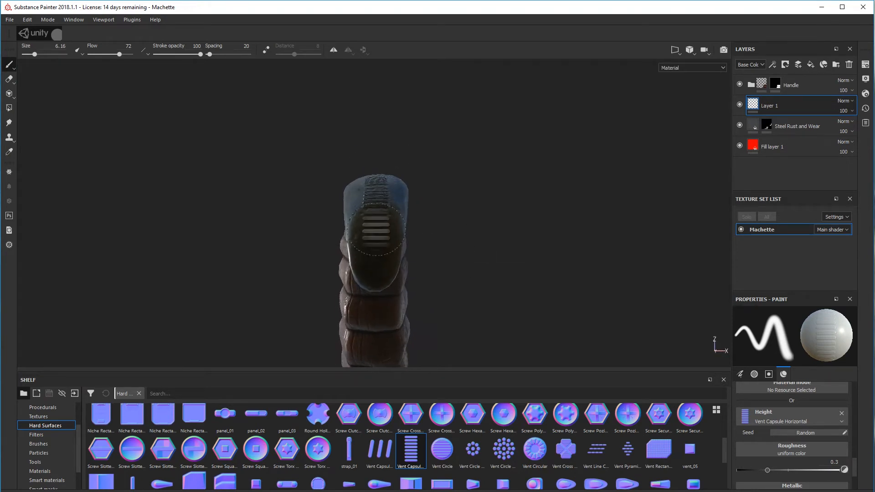
alt+drag(377, 227, 410, 237)
mouse_move(486, 223)
alt+mouse_down()
mouse_move(469, 238)
mouse_move(464, 231)
alt+mouse_up()
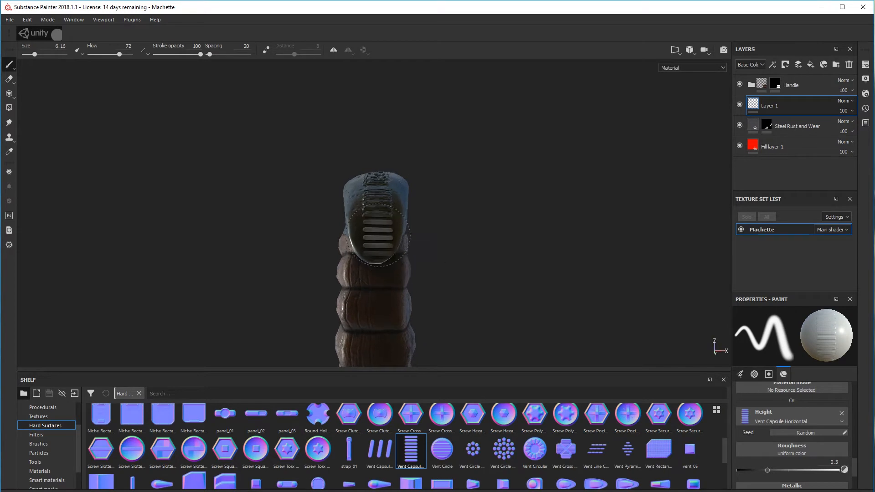
mouse_move(377, 234)
alt+mouse_down()
mouse_move(482, 254)
mouse_move(575, 302)
mouse_move(435, 233)
alt+mouse_up()
Paint the Grid Alternate height pattern over the pommel's side face at flow 3, replacing the first stronger stamp
scroll(364, 460, up, 5)
alt+drag(435, 296, 406, 288)
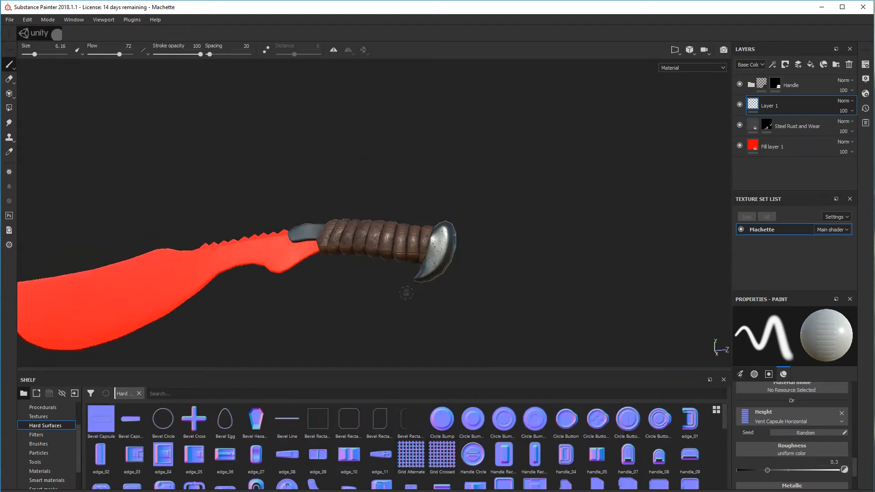
alt+right_drag(406, 288, 458, 291)
alt+middle_drag(441, 313, 420, 324)
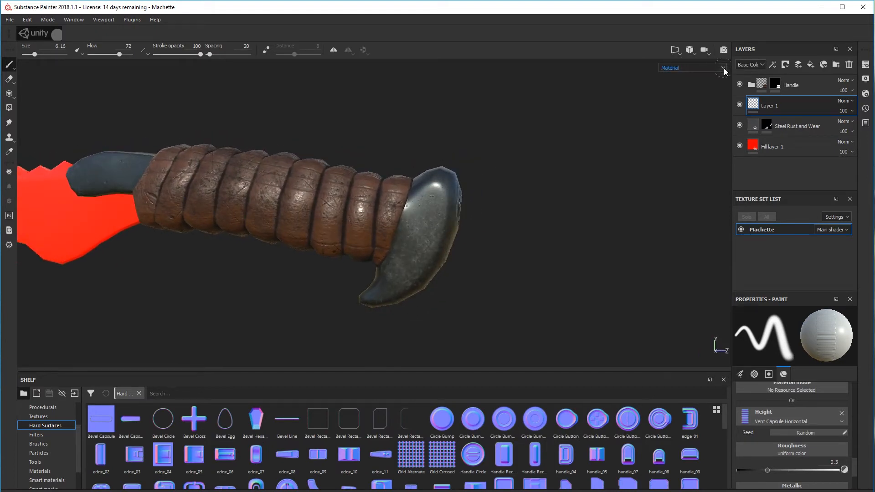
alt+middle_drag(494, 256, 536, 248)
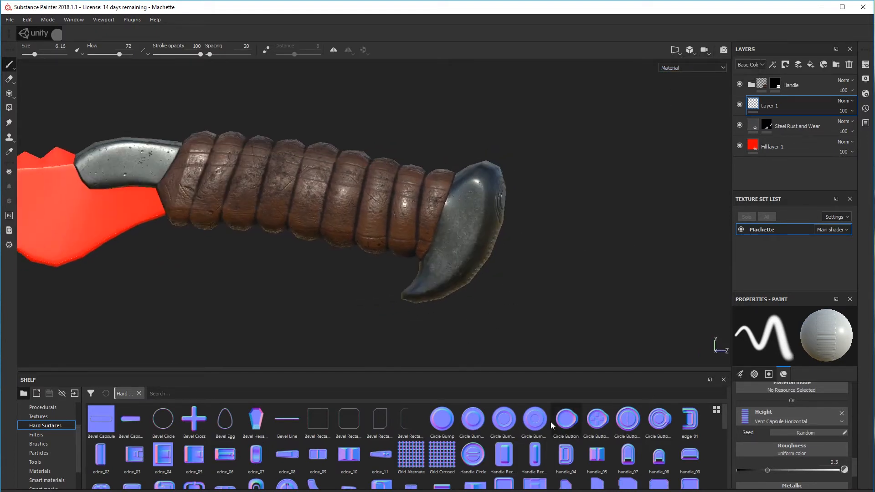
drag(511, 444, 770, 415)
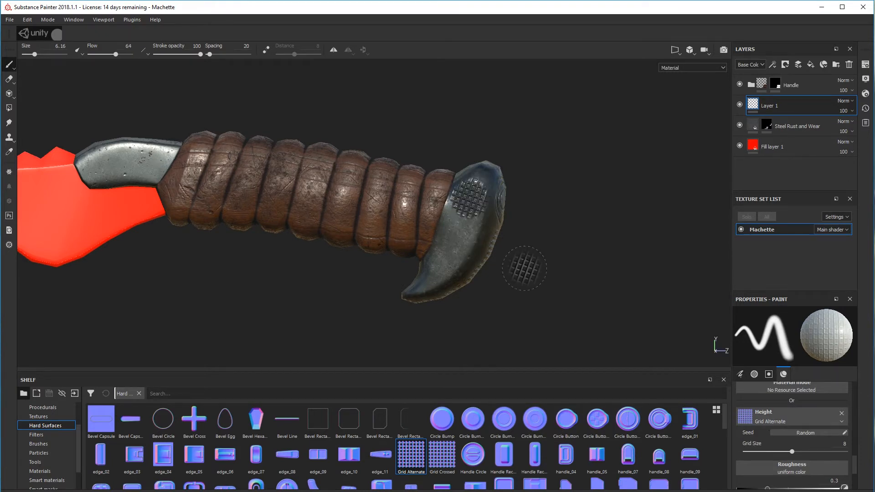
key(ctrl+z)
mouse_move(470, 222)
ctrl+mouse_down()
mouse_move(449, 222)
mouse_move(455, 224)
ctrl+mouse_up()
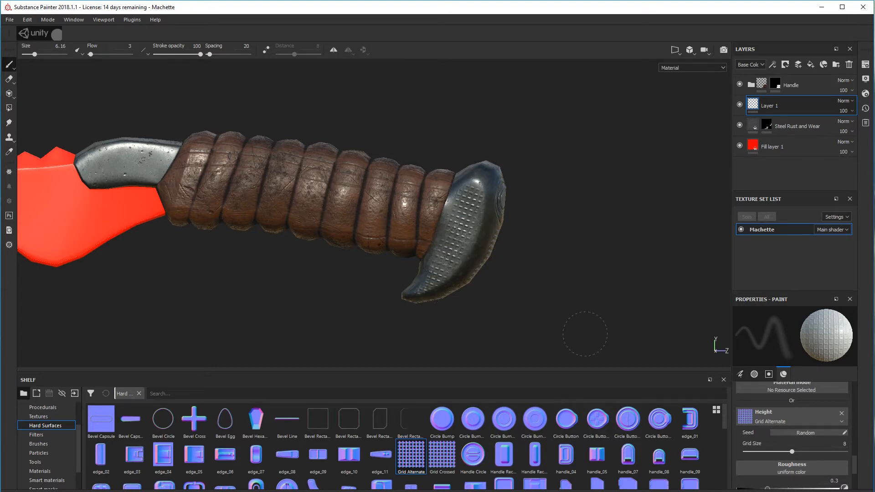
Paint the Grid Alternate pattern over the pommel's opposite side face at flow 2, undoing the unwanted stroke
alt+drag(585, 334, 606, 310)
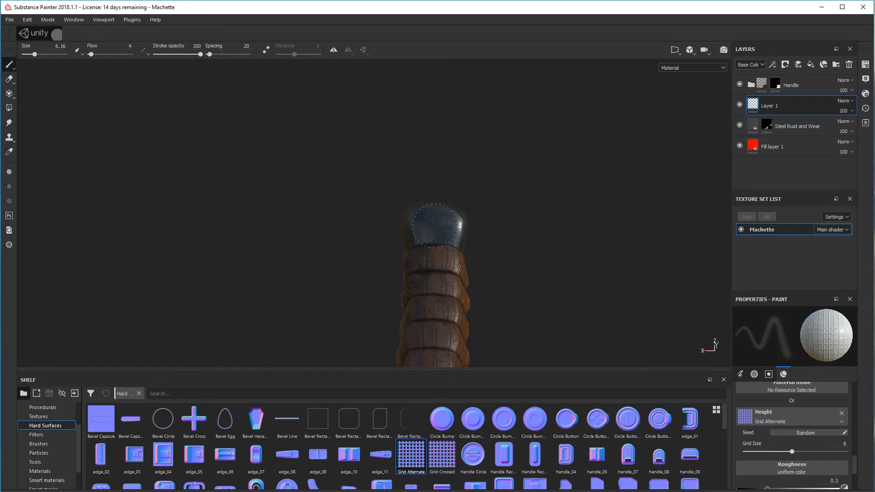
mouse_move(513, 265)
alt+mouse_down()
mouse_move(650, 264)
mouse_move(481, 255)
alt+mouse_up()
alt+drag(481, 255, 502, 249)
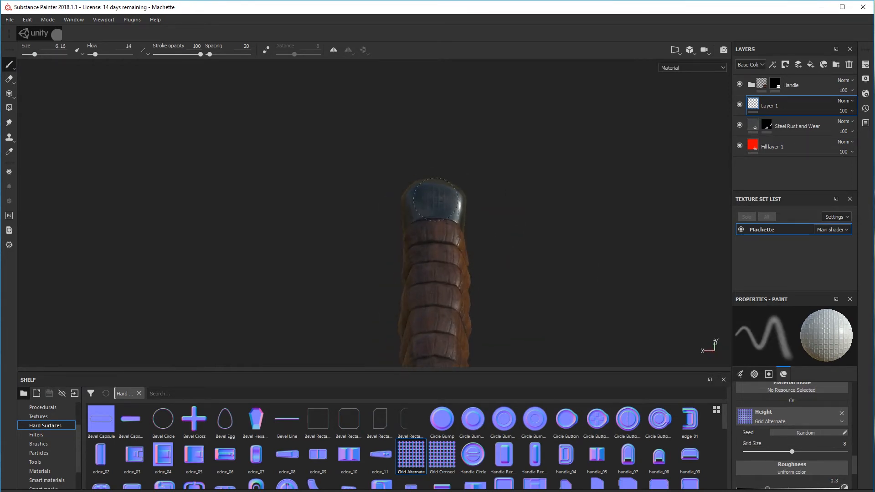
mouse_move(592, 217)
alt+mouse_down()
mouse_move(773, 231)
mouse_move(497, 267)
mouse_move(482, 250)
mouse_move(602, 307)
mouse_move(306, 177)
alt+mouse_up()
key(ctrl+z)
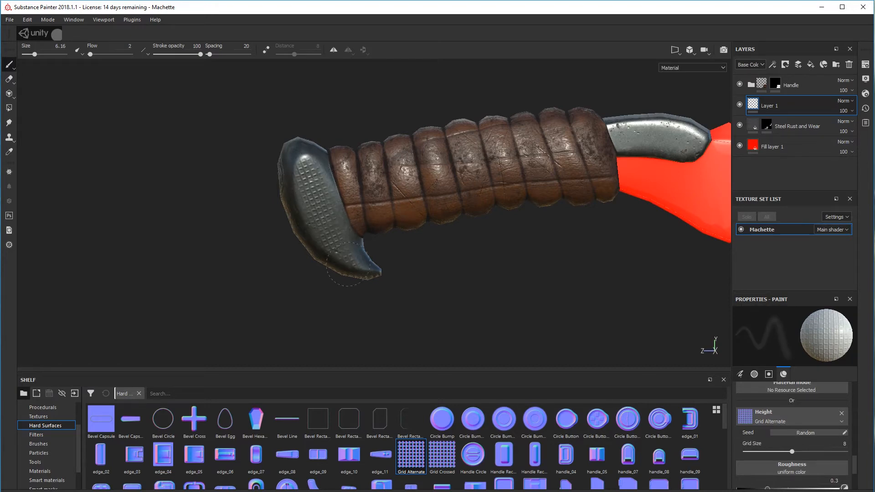
alt+drag(347, 265, 164, 132)
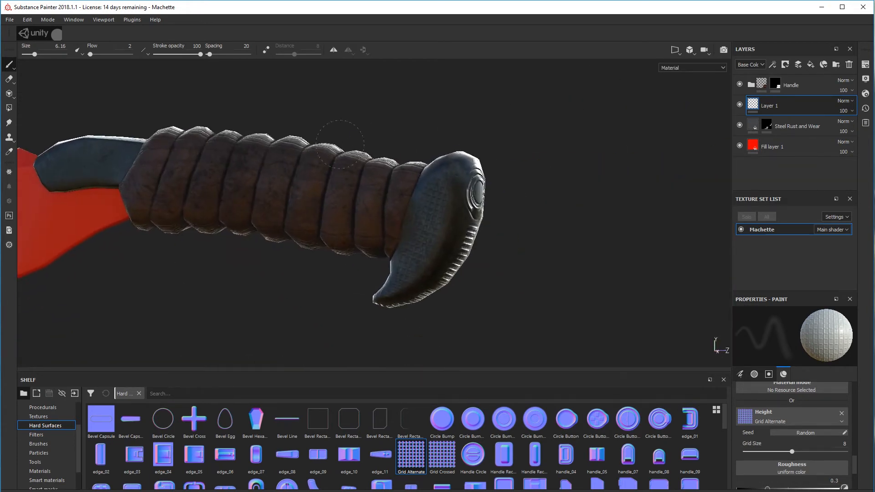
Stamp a Circle Bump Small height detail on the blade end of the guard with brush size 2.53 at flow 100
alt+middle_drag(190, 283, 488, 269)
shift+right_drag(488, 269, 451, 250)
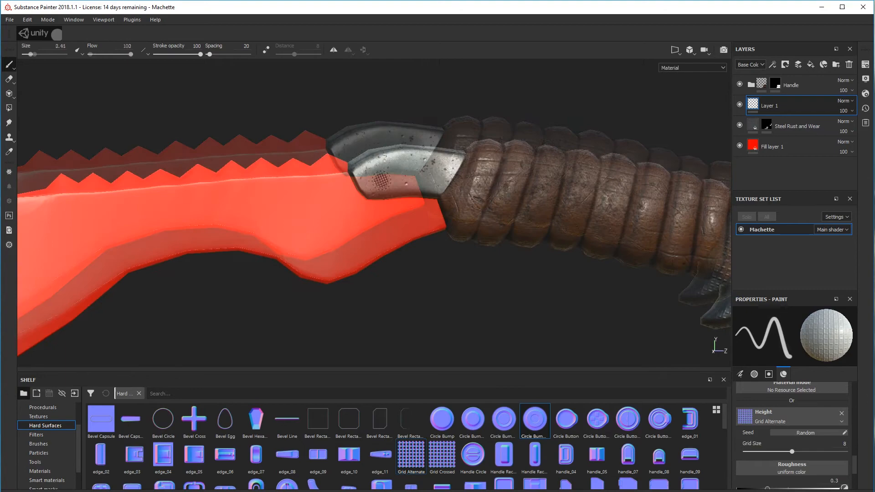
drag(534, 419, 785, 419)
click(377, 176)
alt+right_drag(377, 175, 449, 258)
mouse_move(449, 258)
alt+mouse_down()
mouse_move(256, 236)
mouse_move(255, 209)
mouse_move(328, 242)
mouse_move(650, 263)
mouse_move(618, 140)
mouse_move(592, 123)
alt+mouse_up()
ctrl+right_drag(593, 123, 634, 128)
ctrl+drag(633, 128, 636, 110)
mouse_move(619, 146)
shift+right_down()
mouse_move(519, 103)
mouse_move(455, 105)
shift+right_up()
click(255, 147)
alt+drag(255, 146, 89, 211)
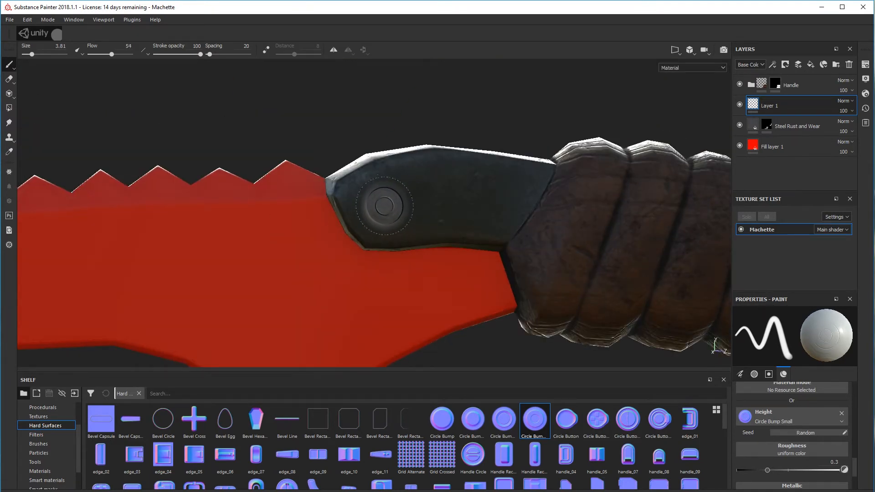
alt+drag(384, 205, 332, 231)
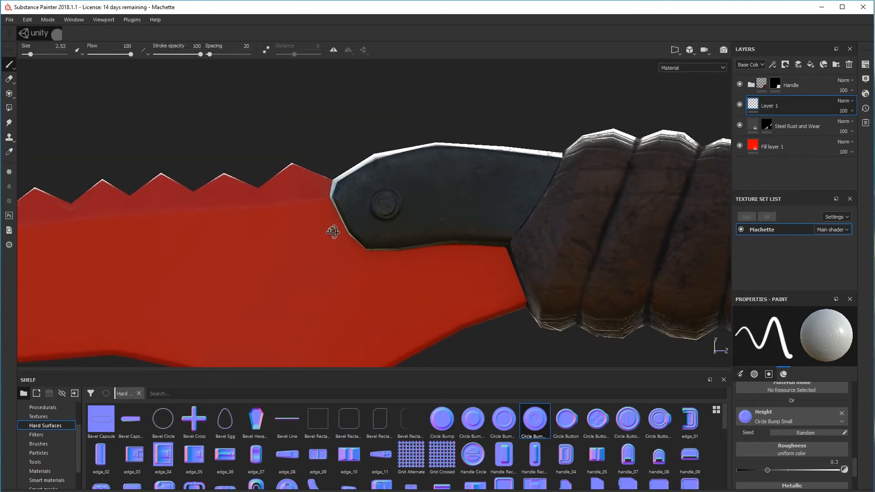
Stamp Circle Bump Small rivets on the guard's opposite side, one near the blade and one near the handle wrap
alt+drag(387, 292, 263, 245)
alt+drag(404, 274, 445, 304)
alt+right_drag(445, 305, 574, 244)
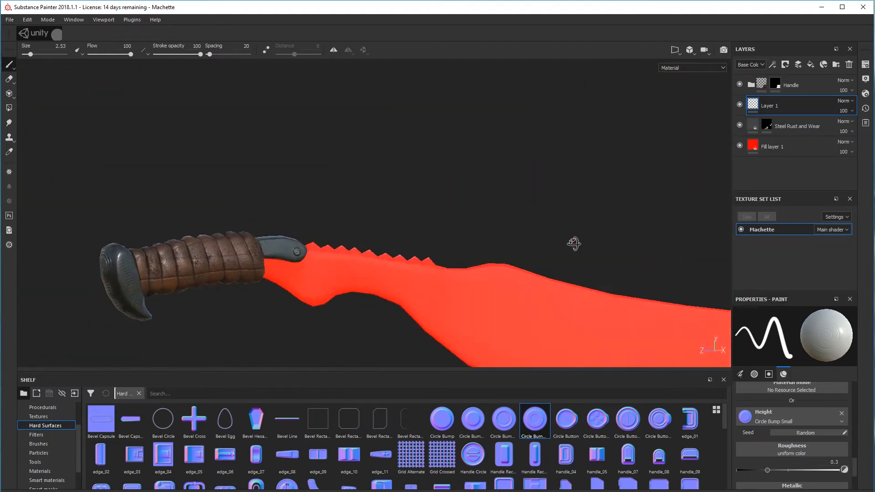
alt+middle_drag(358, 269, 392, 232)
alt+drag(393, 233, 303, 217)
scroll(311, 235, up, 3)
alt+right_drag(303, 218, 55, 273)
alt+drag(55, 273, 227, 260)
alt+drag(299, 242, 337, 224)
alt+right_drag(337, 223, 315, 228)
alt+drag(314, 227, 105, 273)
alt+middle_drag(358, 310, 355, 258)
alt+right_drag(292, 228, 342, 203)
alt+drag(341, 202, 347, 199)
Paint the Grid Alternate pattern along the guard's narrow top face at size 3.81 and flow 10, undoing the first stronger stamp
click(408, 468)
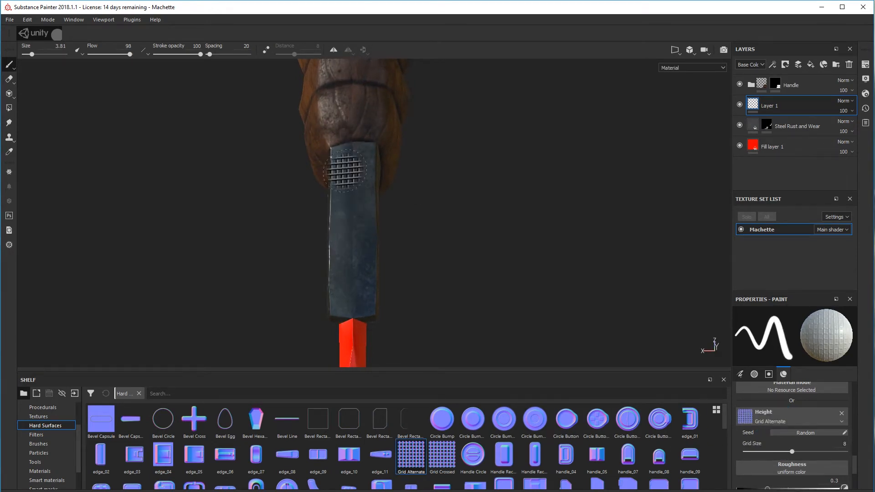
key(ctrl+z)
alt+middle_drag(464, 189, 493, 218)
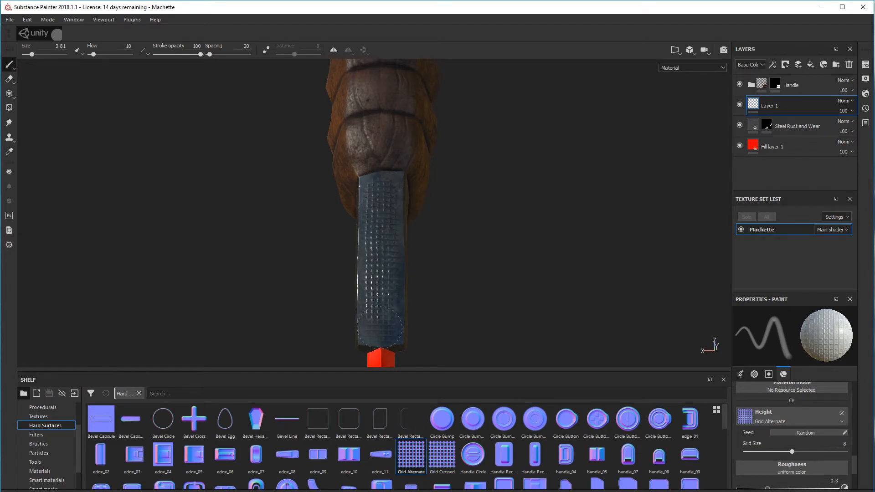
mouse_move(379, 327)
alt+mouse_down()
mouse_move(344, 268)
mouse_move(508, 306)
mouse_move(508, 219)
mouse_move(263, 308)
mouse_move(290, 230)
mouse_move(281, 183)
alt+mouse_up()
key(e)
alt+drag(277, 256, 501, 273)
Add a fill layer above Layer 1 with a very dark brown base color and roughness 0.4889
click(811, 64)
scroll(831, 412, down, 4)
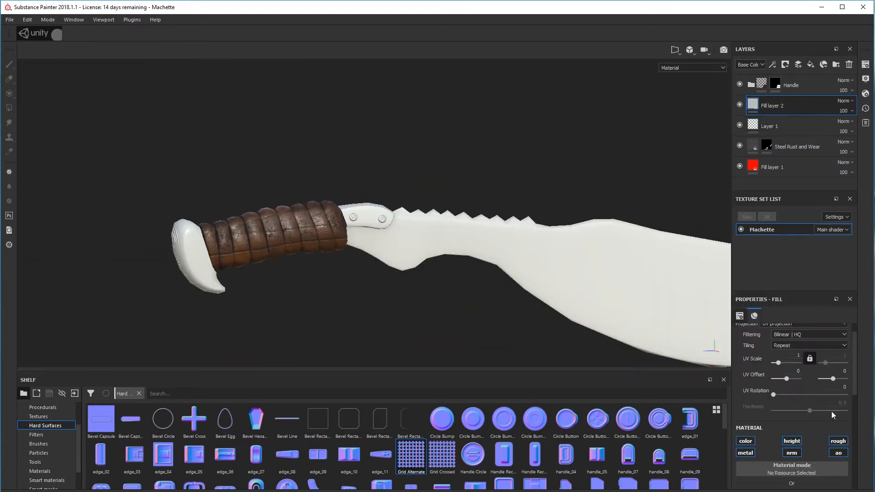
click(798, 430)
click(797, 491)
click(826, 491)
drag(844, 468, 844, 488)
Add a mask to Fill layer 2 and apply a Dirt generator to it
right_click(751, 104)
click(777, 118)
alt+drag(465, 200, 337, 207)
alt+right_drag(337, 208, 460, 160)
alt+middle_drag(460, 159, 472, 139)
right_click(766, 106)
click(791, 265)
click(813, 332)
click(827, 360)
Set the Dirt generator's Dirt Level to 0.75 and Dirt Contrast to 0.4
alt+drag(426, 232, 447, 236)
alt+middle_drag(447, 237, 326, 230)
mouse_move(326, 230)
alt+mouse_down()
mouse_move(492, 233)
mouse_move(328, 237)
alt+mouse_up()
drag(739, 400, 785, 404)
alt+right_drag(452, 176, 483, 201)
alt+drag(483, 201, 423, 241)
alt+right_drag(423, 242, 443, 231)
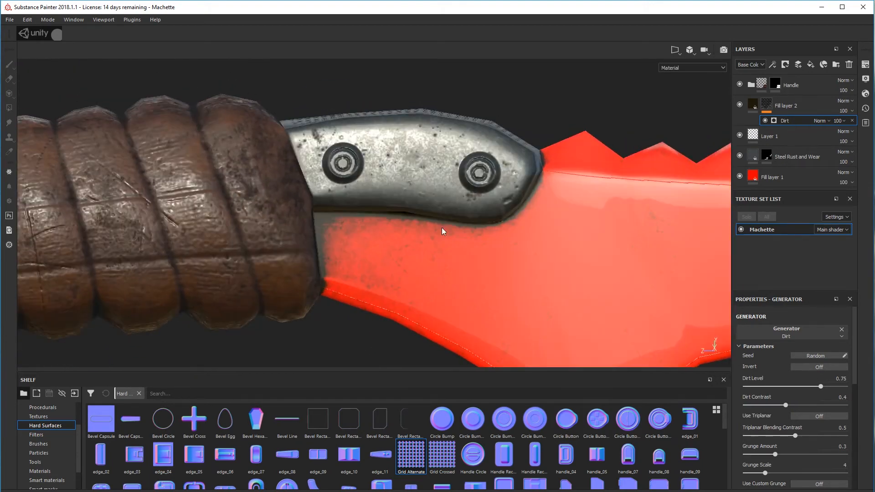
Set the Steel Rust and Wear layer's color noisiness to 0.67
click(753, 105)
scroll(771, 429, down, 5)
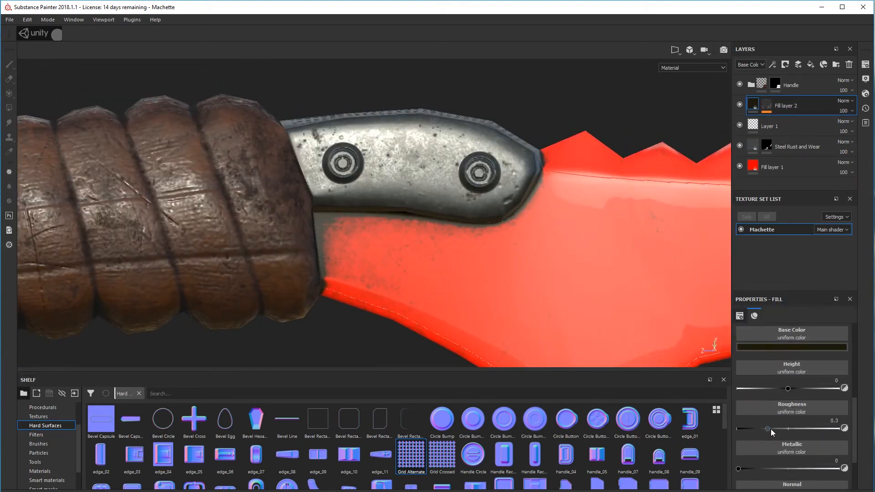
click(795, 146)
drag(833, 409, 812, 413)
alt+right_drag(538, 255, 474, 281)
alt+drag(474, 281, 492, 200)
alt+right_drag(492, 200, 553, 191)
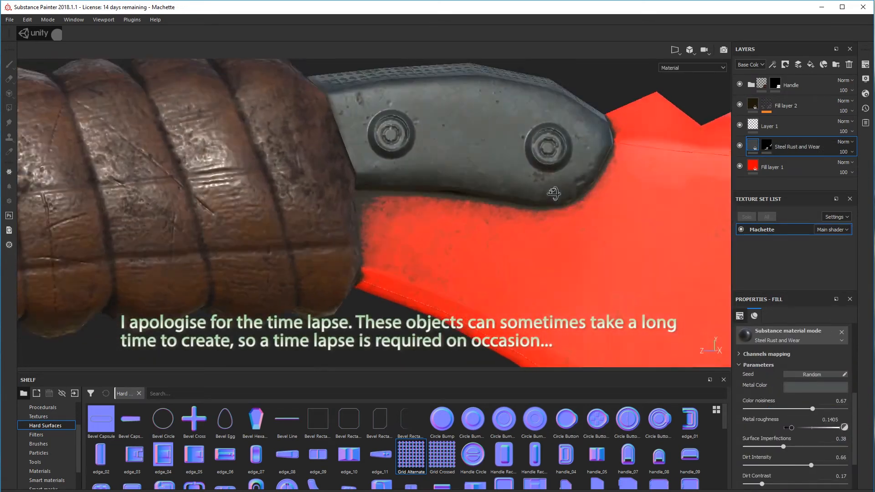
alt+drag(553, 191, 558, 184)
Raise the Dirt Contrast of Fill layer 2's Dirt generator to 0.67
click(769, 109)
click(784, 120)
drag(785, 406, 812, 407)
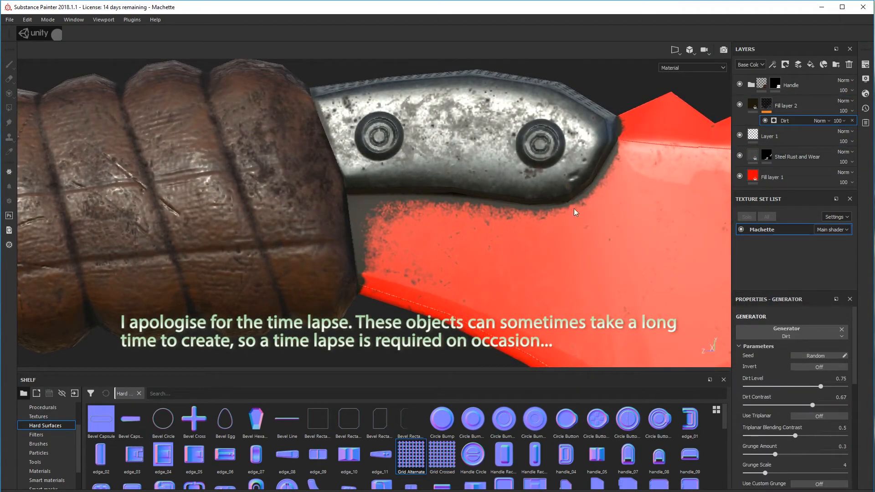
alt+right_drag(379, 251, 323, 294)
alt+drag(324, 294, 482, 252)
alt+right_drag(482, 252, 538, 227)
alt+drag(537, 227, 483, 237)
alt+right_drag(483, 237, 547, 228)
scroll(802, 409, down, 3)
Set Fill layer 2's height to -0.0133 and compare the guard with the layer hidden and shown
click(753, 105)
scroll(816, 401, down, 5)
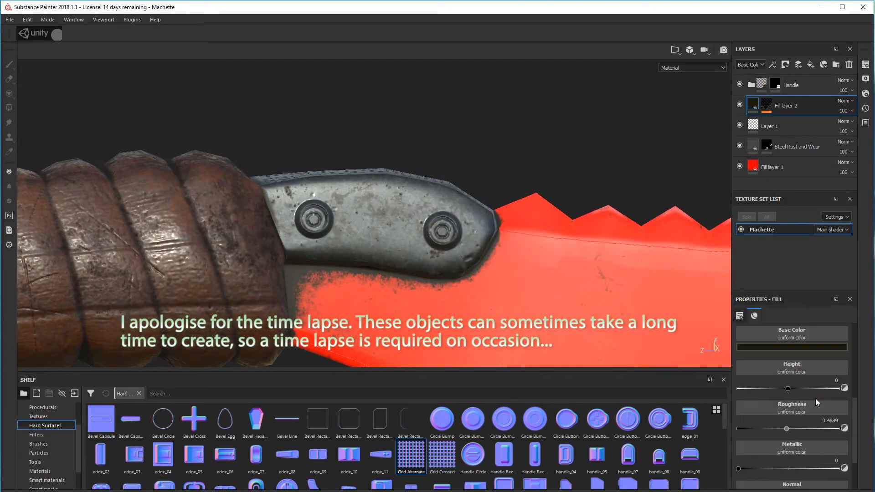
alt+drag(410, 260, 355, 269)
alt+right_drag(355, 269, 414, 255)
mouse_move(789, 388)
mouse_down()
mouse_move(802, 390)
mouse_move(787, 392)
mouse_up()
alt+drag(552, 225, 584, 212)
click(740, 104)
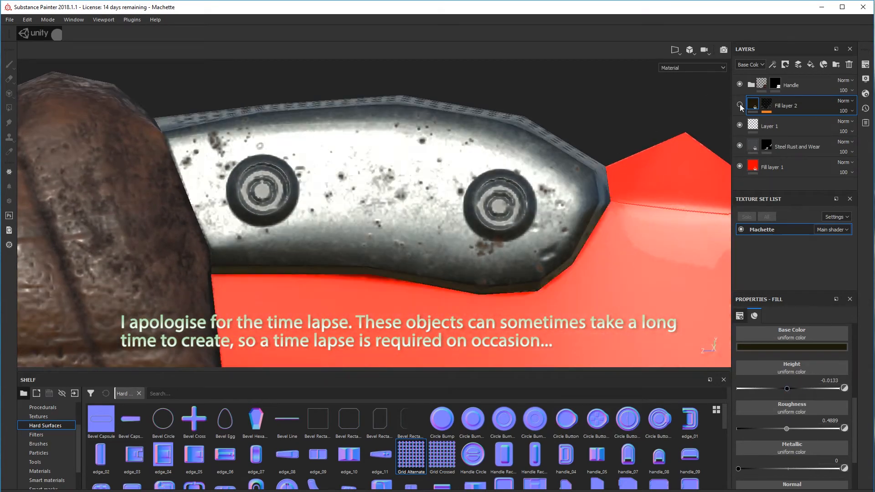
click(740, 105)
alt+drag(460, 141, 384, 170)
alt+right_drag(384, 170, 402, 193)
alt+drag(403, 193, 467, 157)
Try duplicating the lower Dirt layer in the Handle group and placing the copy below the Wood American layer
click(752, 84)
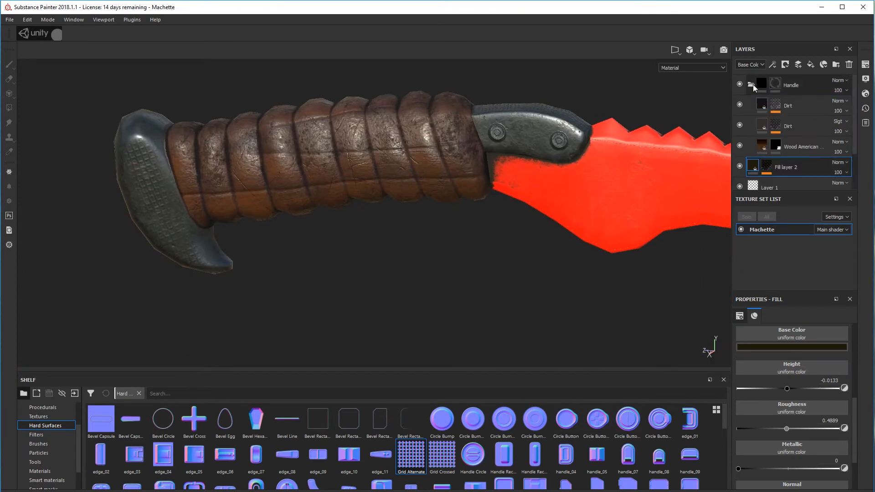
right_click(803, 127)
click(788, 218)
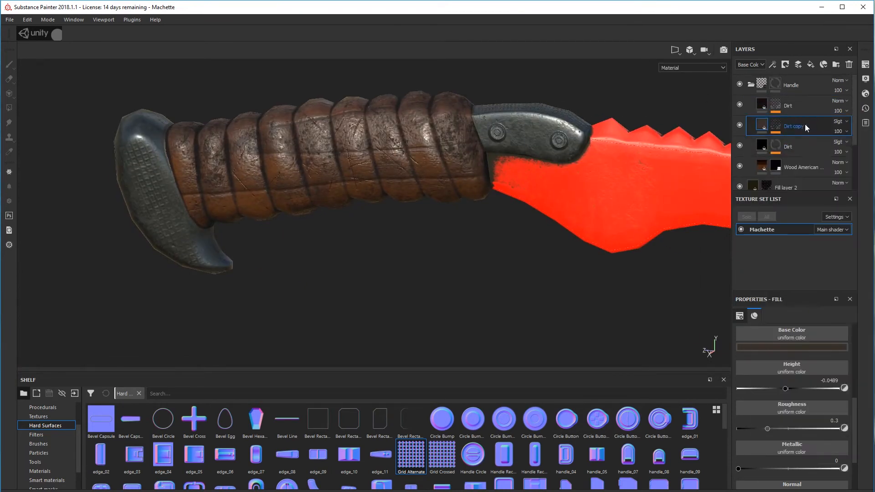
scroll(799, 141, down, 1)
scroll(802, 143, up, 1)
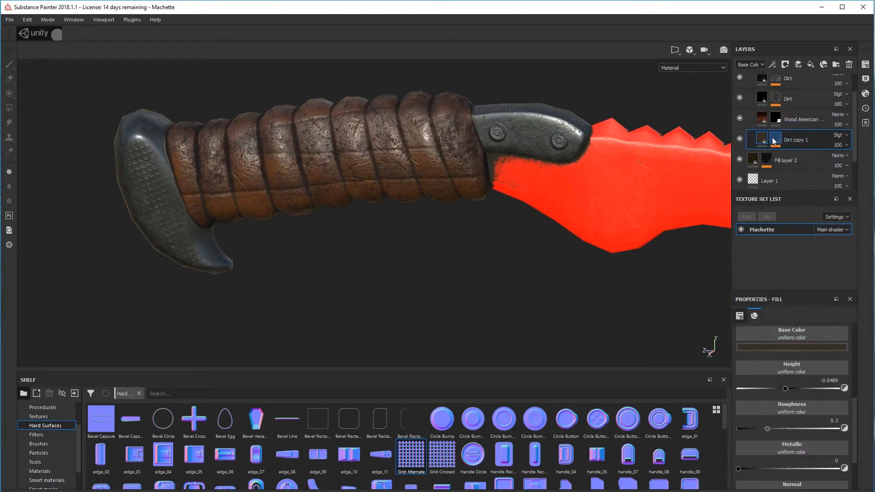
Toggle the visibility of individual layers and the Handle group to identify which layer produces the handle's scratches
click(750, 85)
click(739, 106)
click(739, 105)
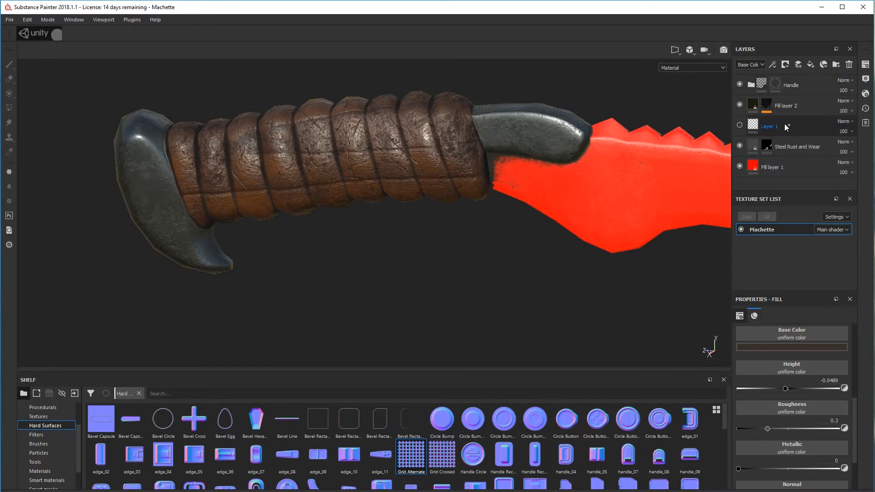
click(740, 125)
click(739, 85)
click(739, 86)
click(751, 85)
click(739, 105)
click(739, 105)
click(739, 125)
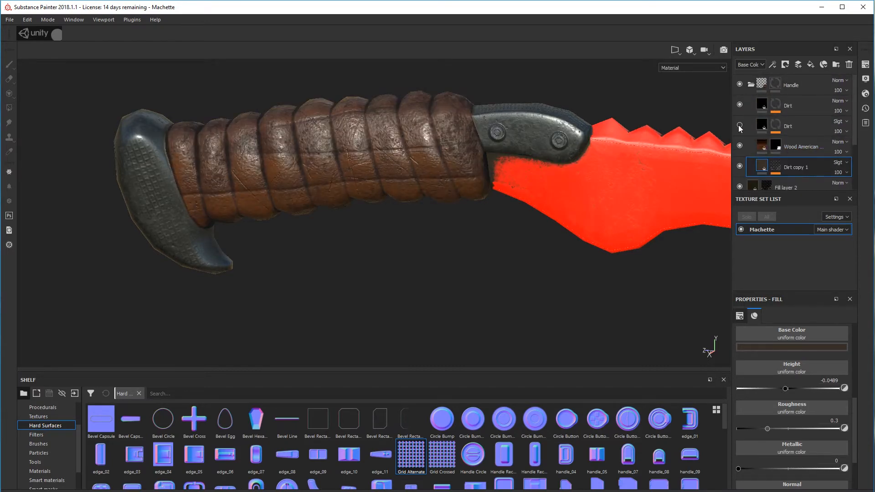
click(738, 126)
alt+drag(574, 157, 551, 151)
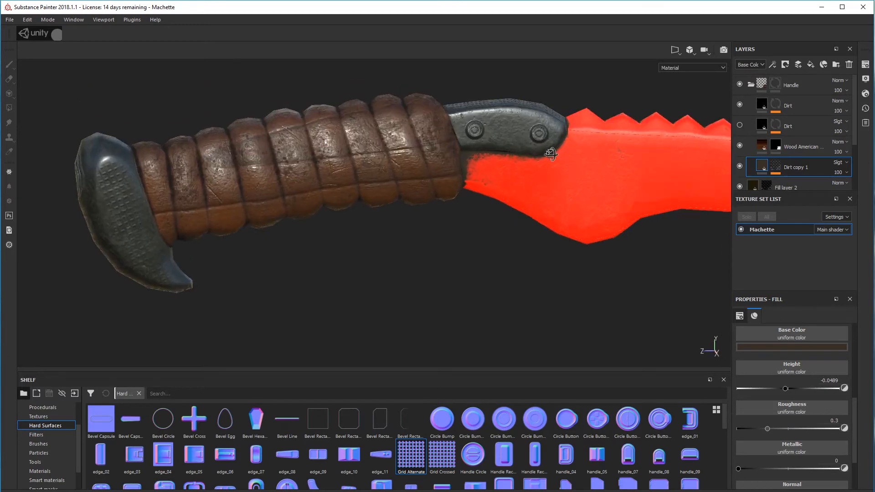
Try rearranging the Dirt layers within the layer stack and undo the moves
drag(800, 128, 793, 176)
scroll(789, 180, down, 1)
scroll(790, 181, down, 1)
drag(800, 114, 802, 126)
scroll(801, 125, up, 2)
alt+drag(387, 142, 210, 122)
key(ctrl+z)
key(ctrl+z)
key(ctrl+z)
Hide Fill layer 2 for a check, and undo that change along with the Dirt layer duplication
click(740, 186)
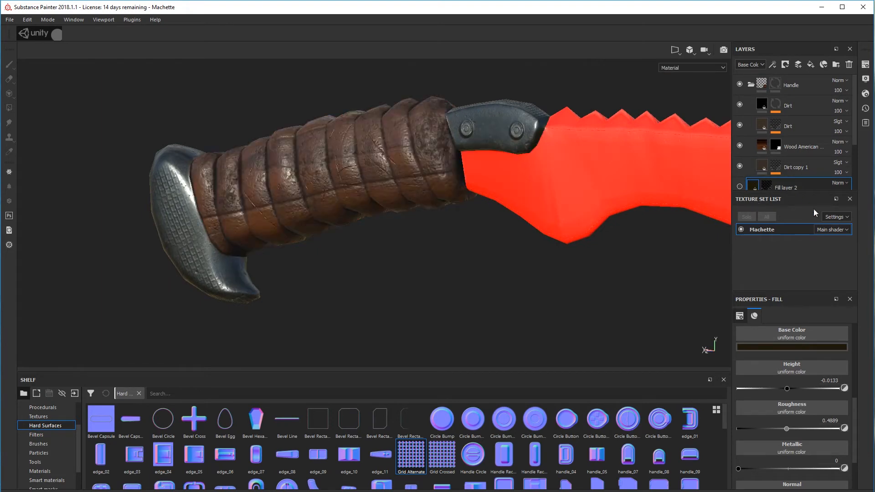
scroll(802, 177, down, 3)
key(ctrl+z)
key(ctrl+z)
alt+middle_drag(635, 205, 627, 241)
scroll(800, 167, up, 2)
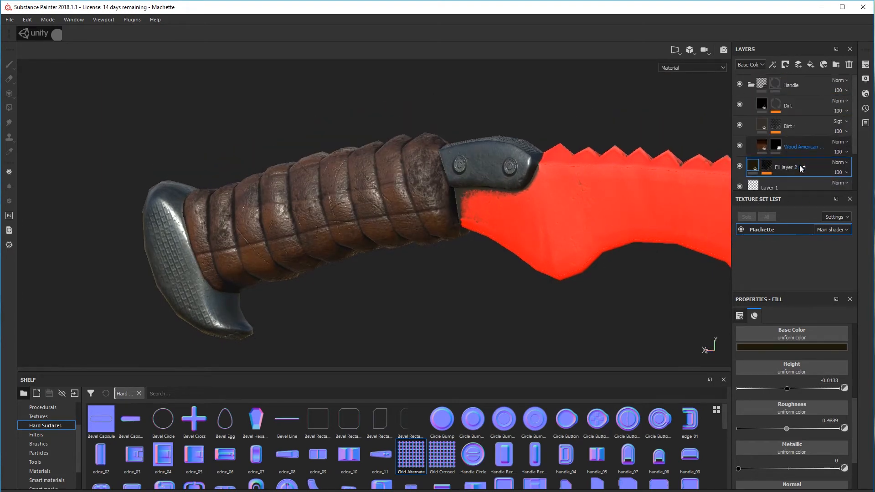
Duplicate Fill layer 2 and the Handle group's lower Dirt layer, renaming the original Dirt layer Scratches
key(ctrl+d)
alt+drag(660, 172, 575, 166)
click(741, 130)
right_click(752, 126)
click(775, 203)
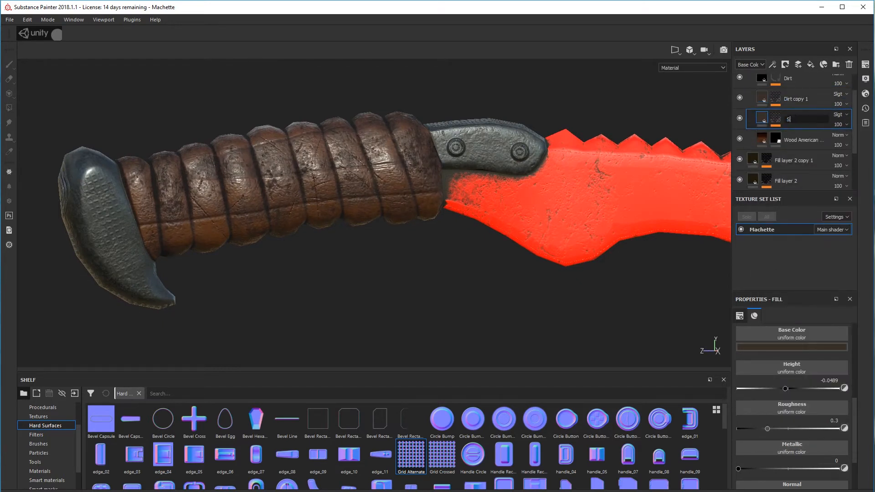
Move the Dirt copy out of the Handle group to just above Fill layer 2 copy 1 and rename it Scratches
drag(785, 151, 785, 169)
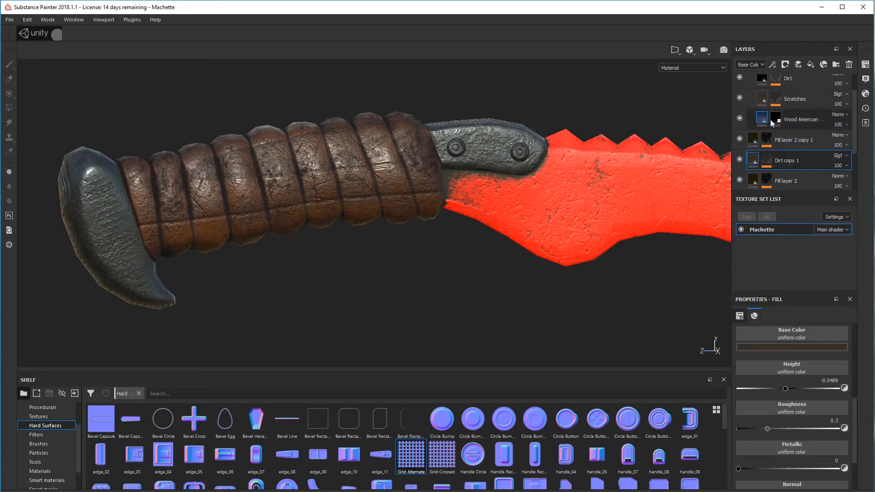
scroll(770, 120, up, 1)
click(751, 85)
double_click(788, 123)
text(Scratches)
key(Return)
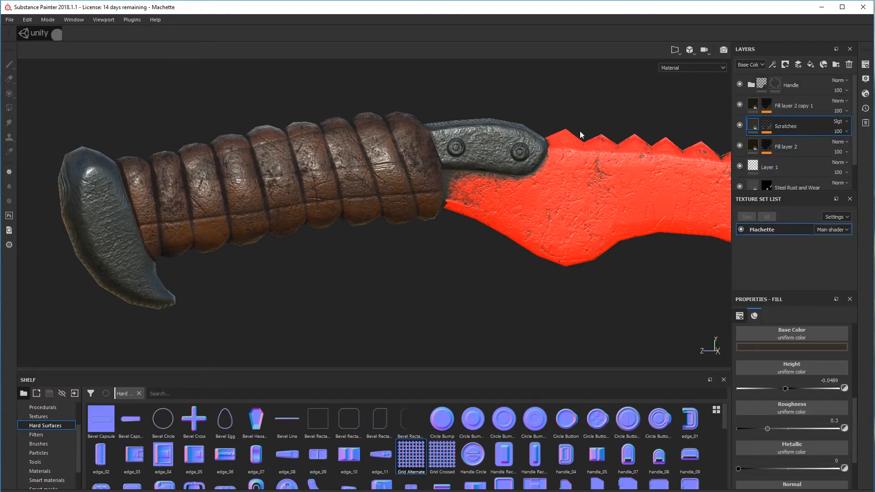
drag(785, 126, 786, 95)
scroll(523, 157, up, 5)
Remove the effect below the Grunge fill from the mask of the Scratches layer outside the Handle group
click(766, 105)
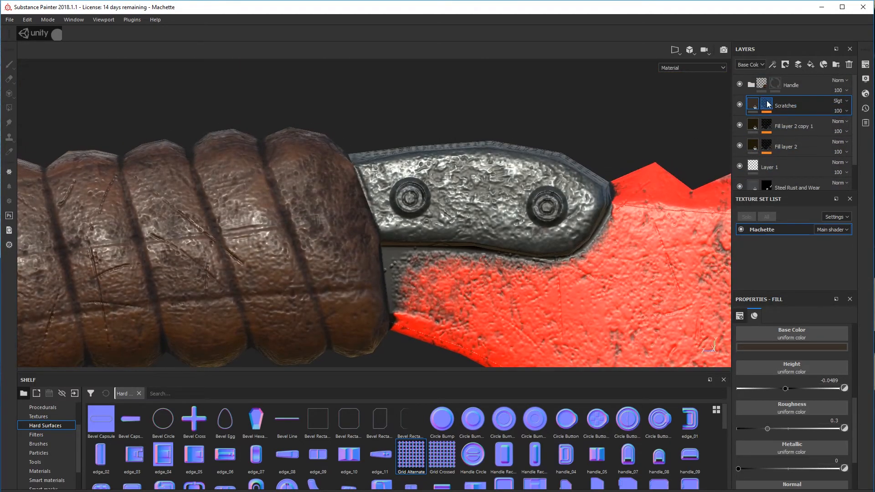
click(796, 130)
right_click(796, 130)
click(810, 180)
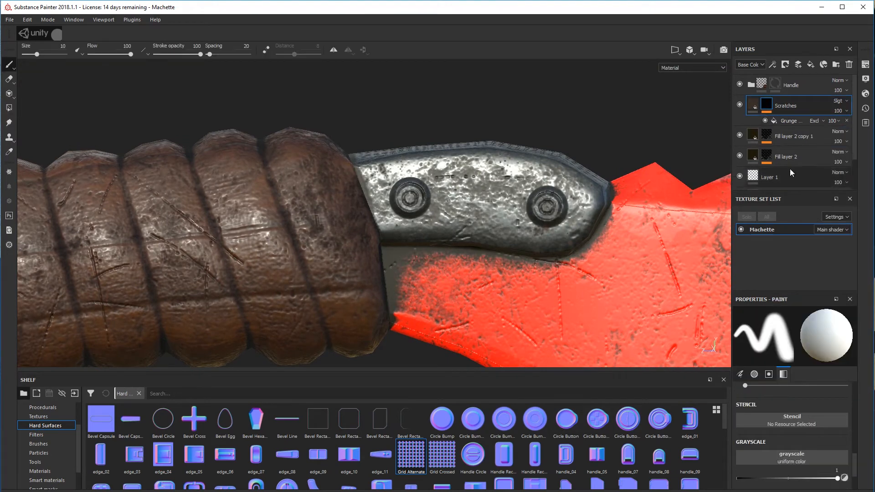
Set the Scratches layer's height to -0.04
click(790, 121)
alt+drag(523, 194, 488, 195)
key(Delete)
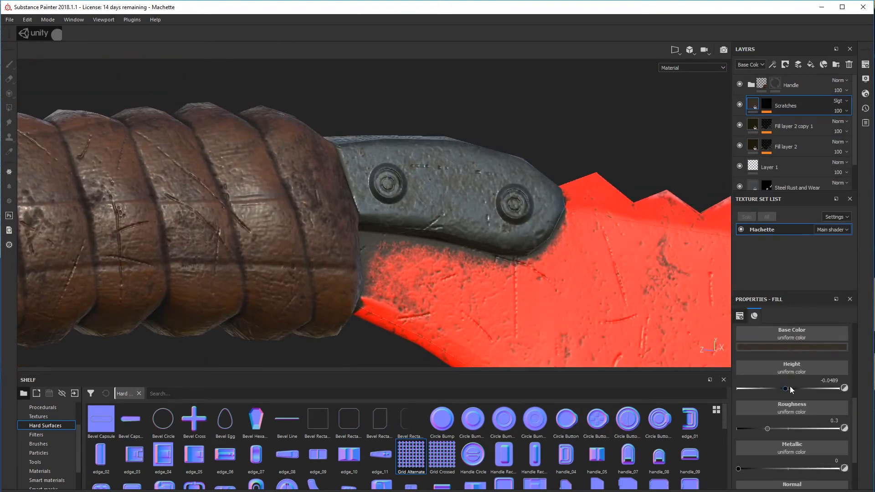
drag(785, 387, 787, 389)
alt+drag(510, 236, 492, 203)
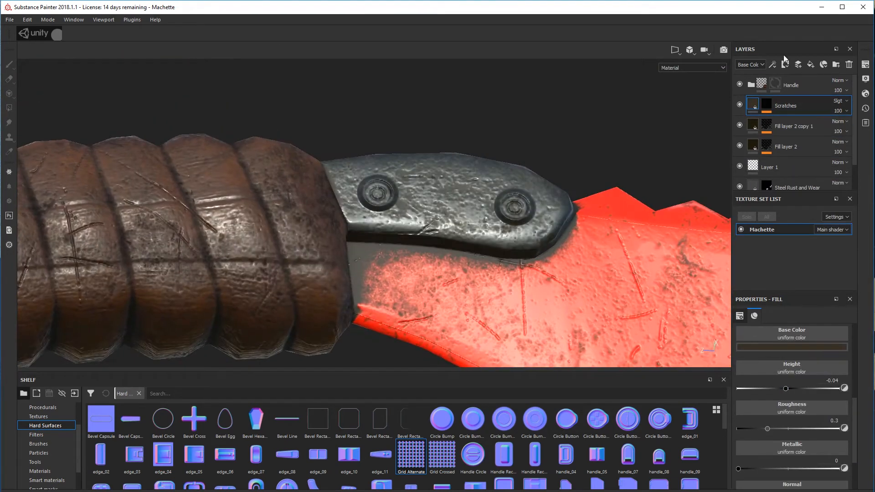
Set the mask's Grunge Scratches Rough parameters to Scratch Masking 0.37, Scratch Dirtiness 0.42 and Double Scratch 0.36
click(767, 105)
click(790, 121)
scroll(774, 369, down, 8)
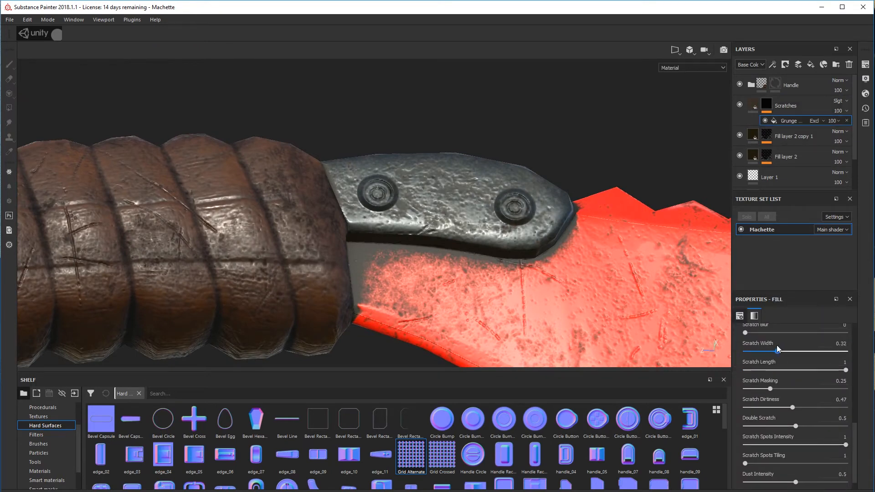
drag(782, 384, 781, 385)
drag(792, 406, 790, 402)
alt+drag(604, 262, 595, 286)
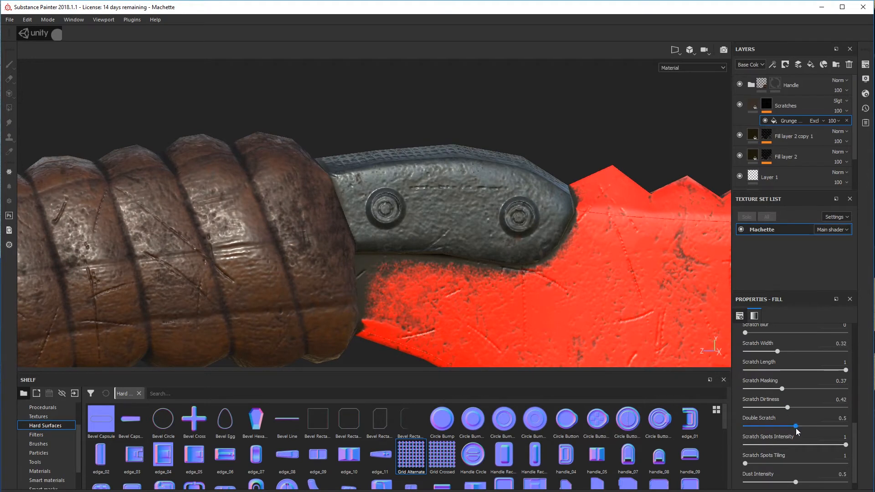
scroll(797, 436, down, 1)
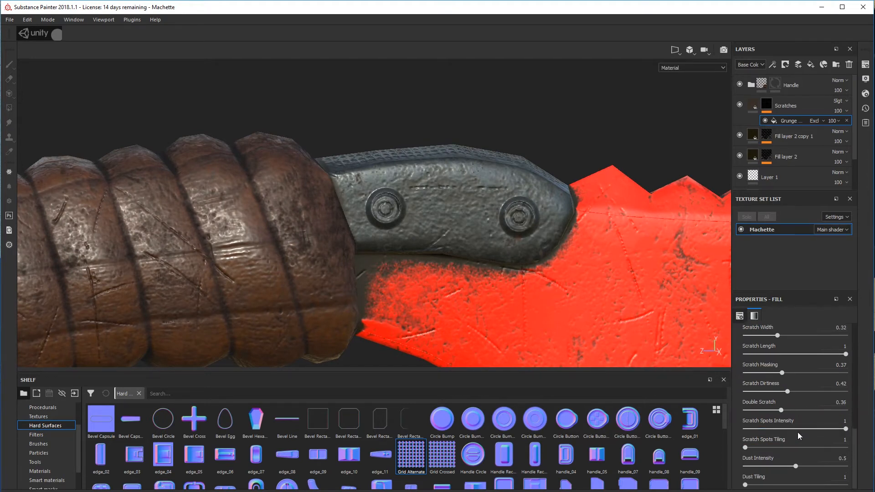
Increase the Scratch Quantity of the Scratches mask's grunge fill to 0.89
click(795, 89)
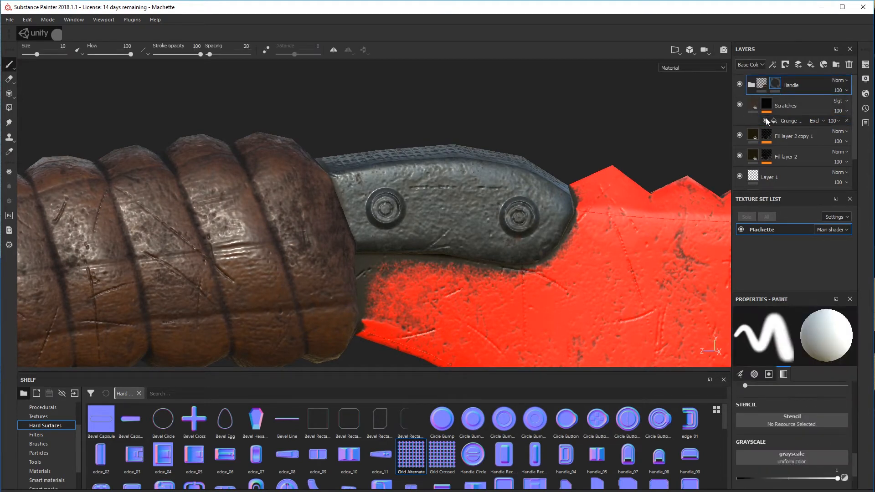
click(788, 121)
drag(818, 416, 832, 415)
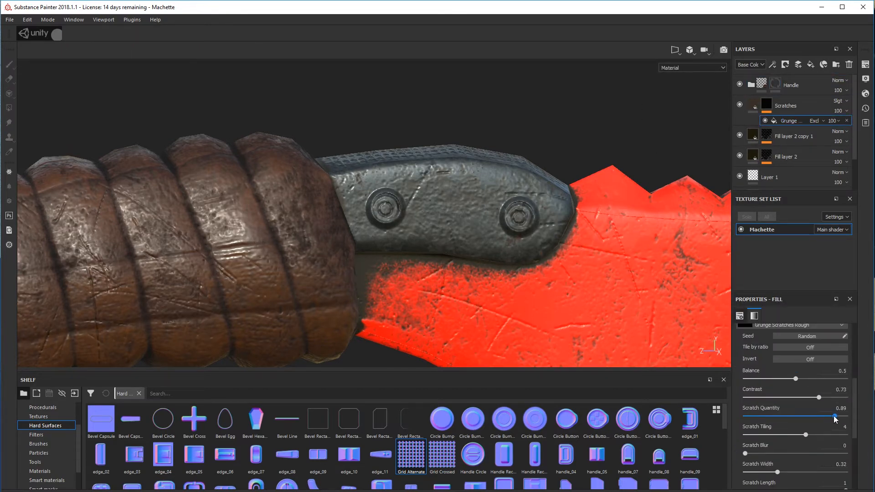
scroll(445, 251, down, 6)
Compare the Scratches and dirt fill layers by toggling their visibility, leave Fill layer 2 hidden and select its copy
click(740, 136)
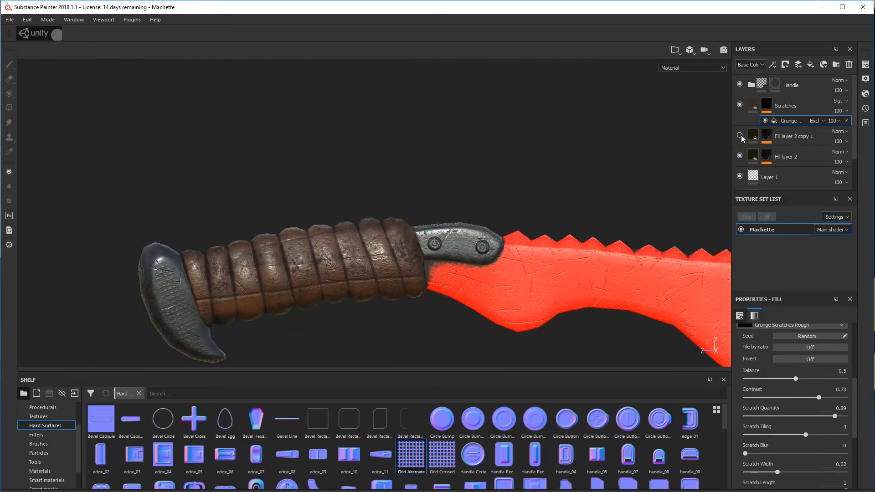
click(741, 106)
scroll(505, 234, up, 5)
alt+middle_drag(501, 234, 569, 222)
click(741, 154)
click(740, 155)
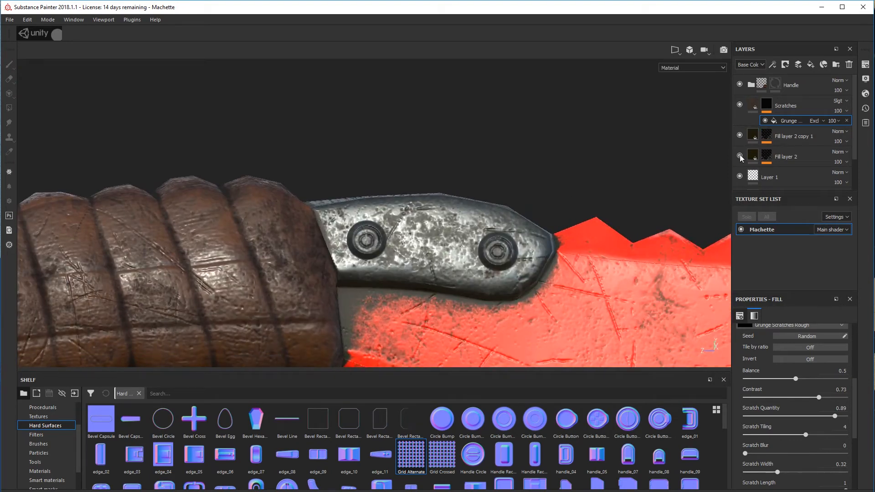
click(740, 154)
click(741, 135)
click(803, 140)
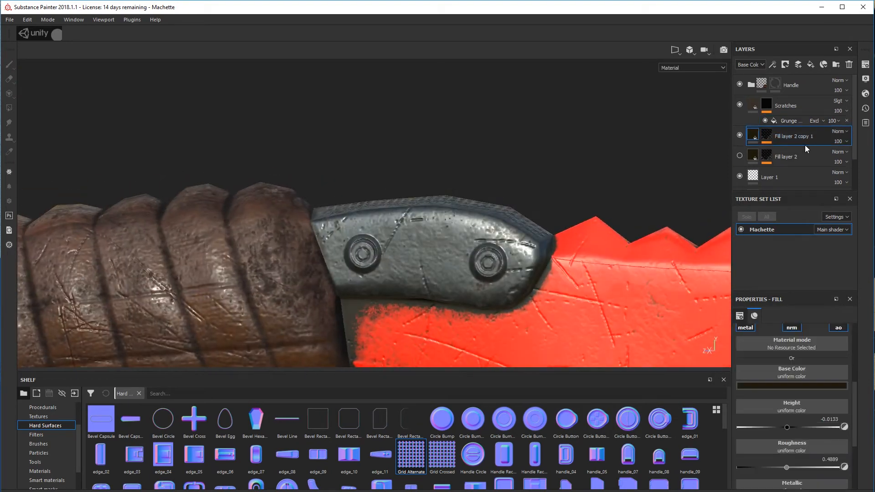
Remove the duplicate of Fill layer 2 and keep the original Fill layer 2 visible
right_click(805, 145)
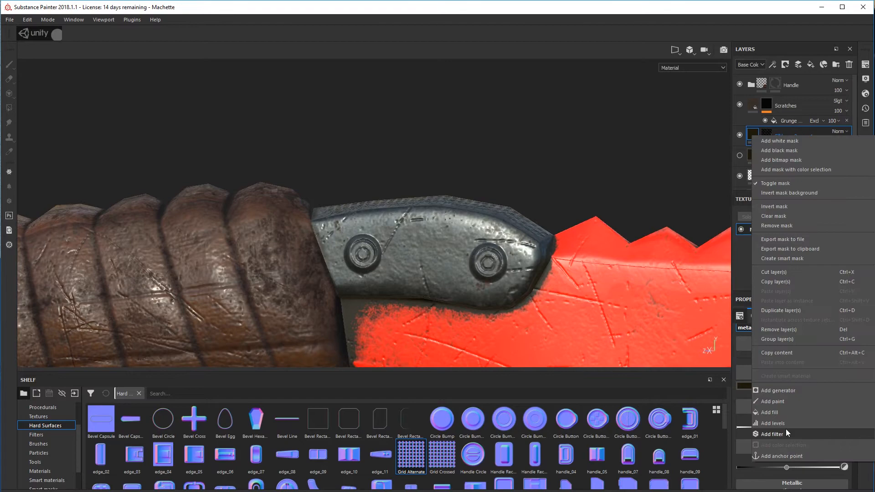
right_click(774, 132)
click(786, 325)
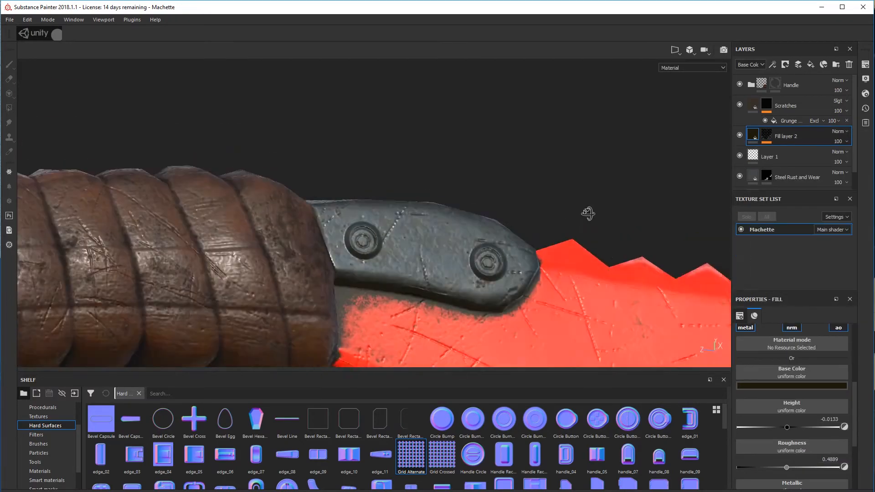
scroll(453, 205, down, 5)
alt+drag(452, 205, 496, 209)
Group the Scratches, Fill layer 2, Layer 1 and Steel Rust and Wear layers in a new folder named Metal Parts
click(805, 105)
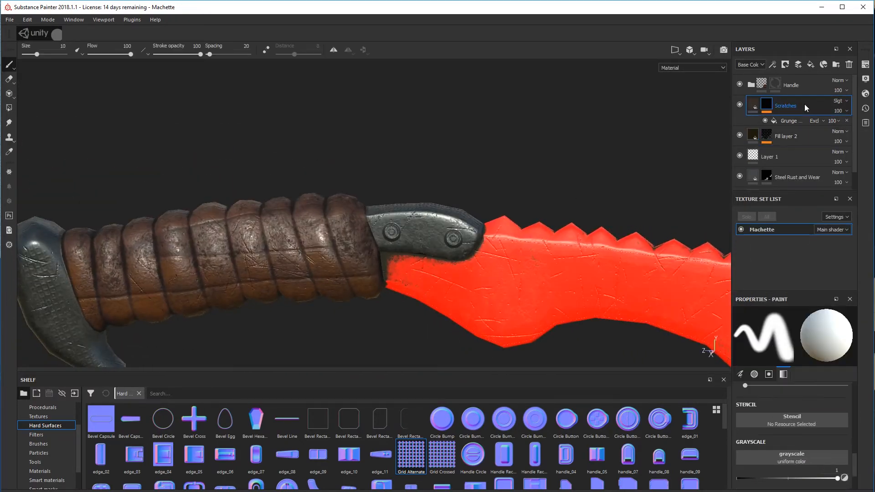
click(835, 65)
click(788, 126)
scroll(784, 149, down, 1)
shift+click(784, 149)
scroll(785, 145, up, 1)
drag(787, 132, 782, 108)
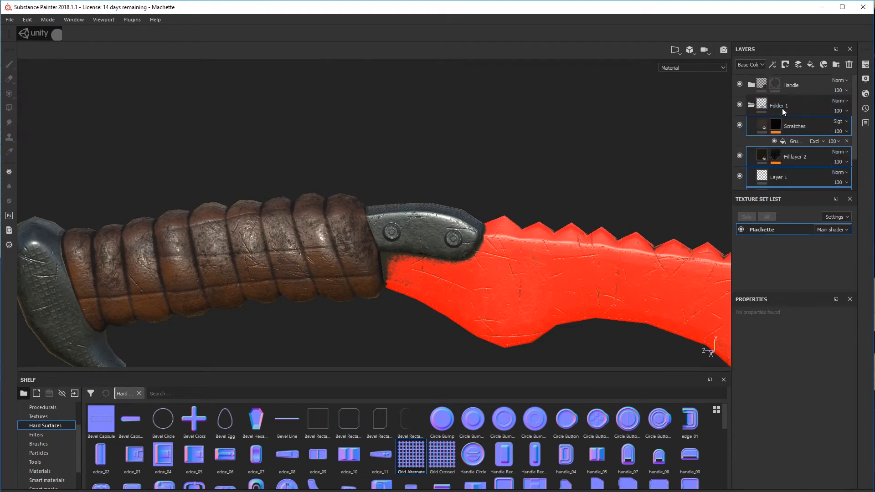
double_click(782, 107)
key(Return)
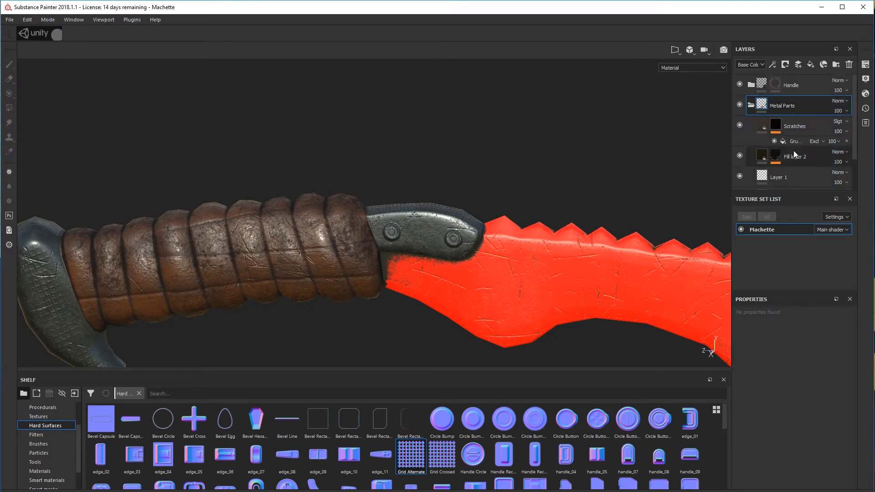
Add a black mask to the Metal Parts folder and paste the Steel Rust and Wear layer's mask into it
right_click(763, 102)
click(776, 118)
scroll(791, 157, down, 3)
right_click(774, 156)
click(787, 292)
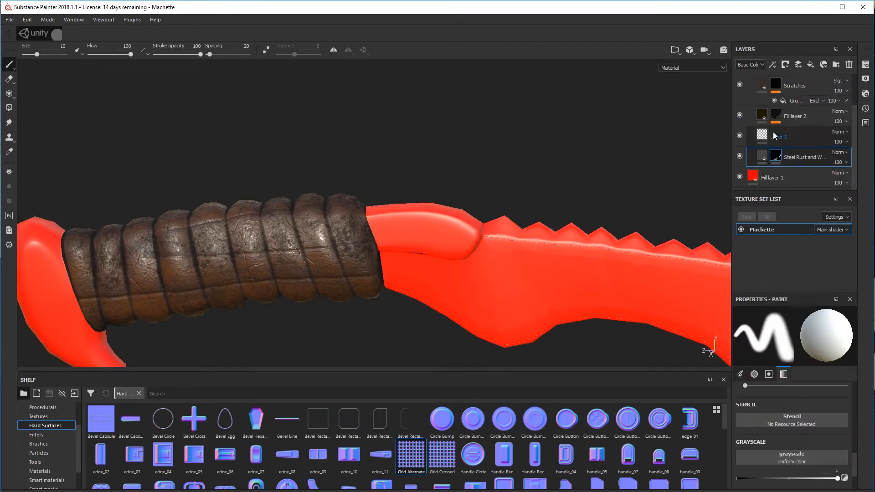
scroll(775, 135, up, 3)
right_click(776, 104)
click(792, 250)
alt+middle_drag(265, 296, 361, 266)
scroll(549, 168, up, 6)
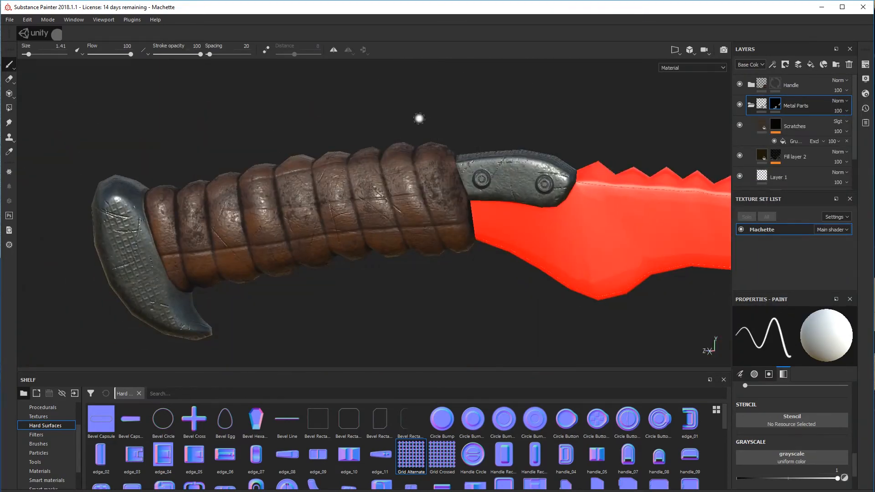
Collapse the Metal Parts folder and toggle its visibility to check the masked guard and pommel
click(751, 105)
click(739, 105)
click(739, 105)
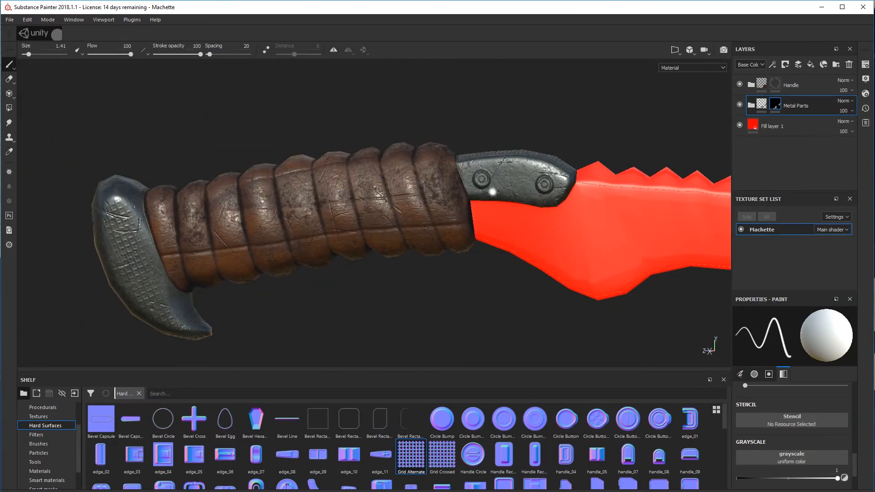
alt+drag(410, 214, 632, 219)
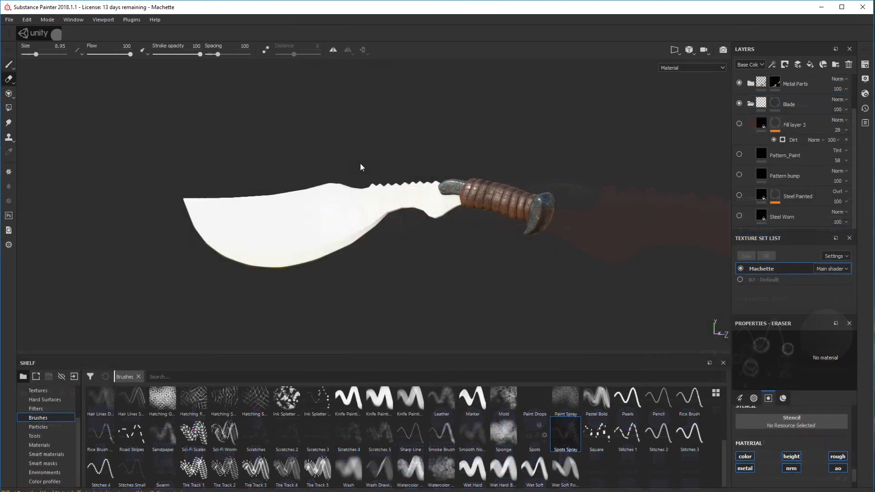
mouse_move(360, 163)
alt+mouse_down()
mouse_move(352, 180)
mouse_move(378, 192)
alt+mouse_up()
mouse_move(376, 189)
alt+middle_down()
mouse_move(393, 193)
mouse_move(380, 178)
alt+middle_up()
scroll(392, 194, up, 2)
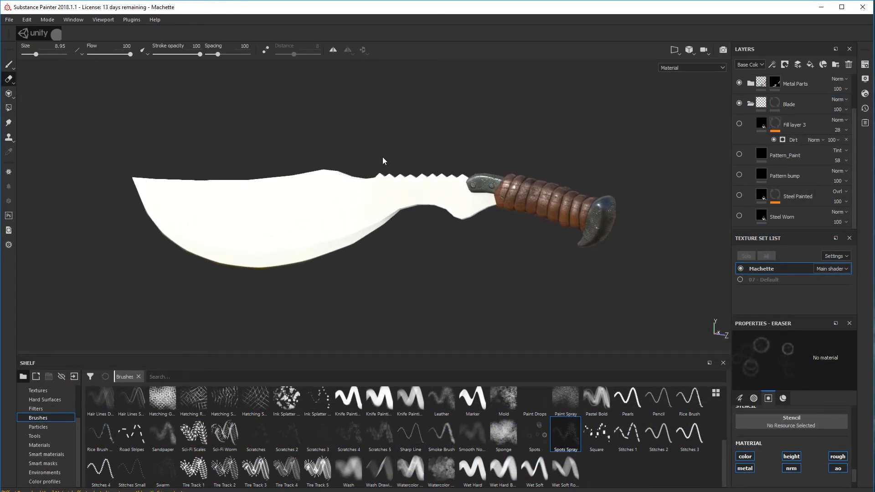
alt+drag(387, 159, 409, 169)
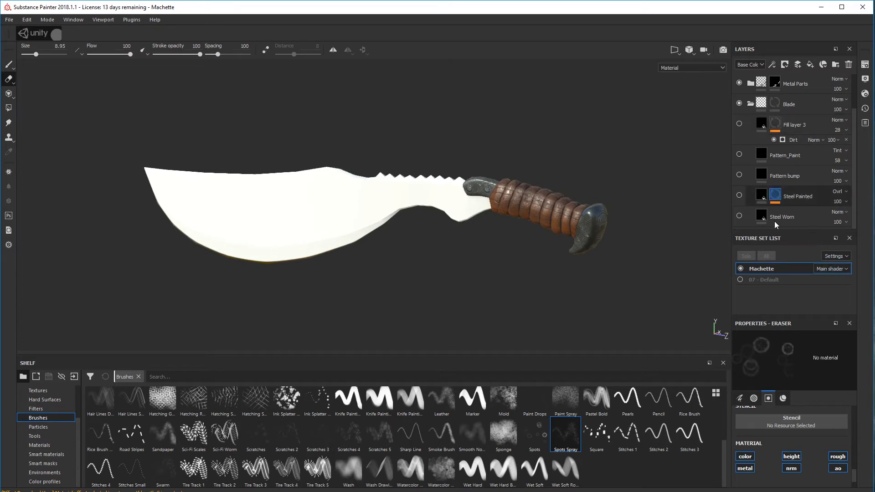
alt+drag(547, 265, 477, 227)
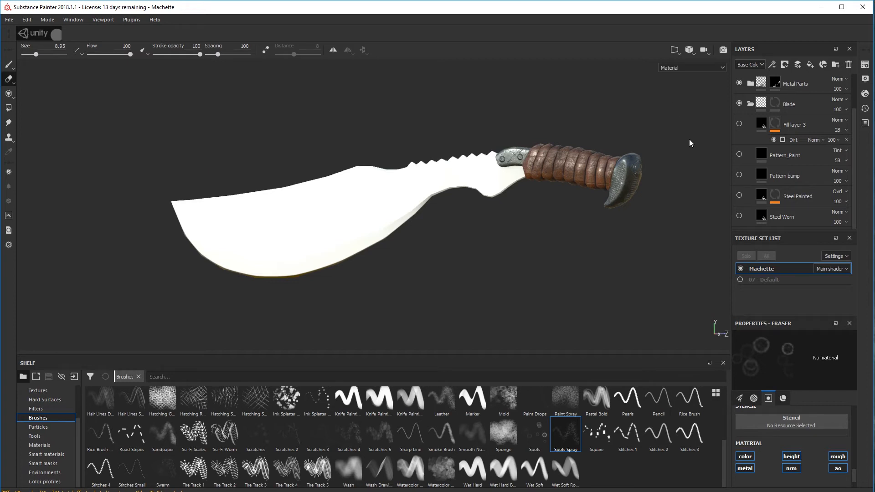
Make the Steel Worn layer in the Blade folder visible and inspect the worn metal on the blade
click(739, 215)
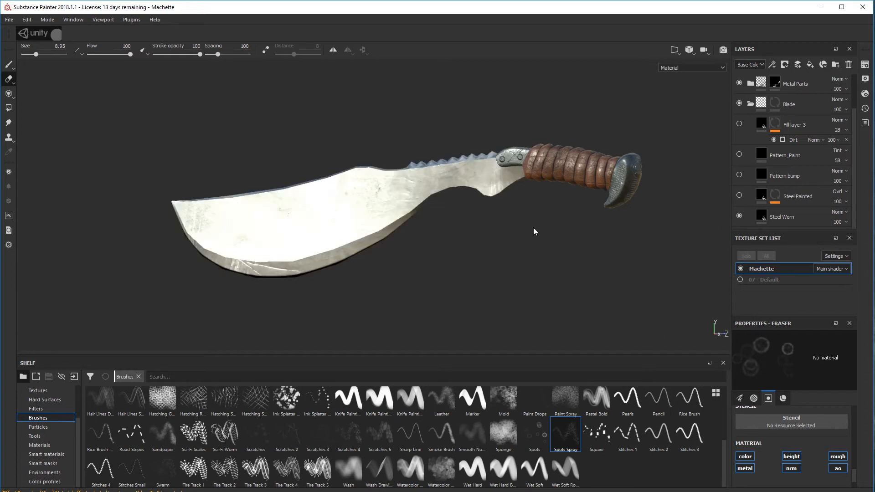
alt+drag(519, 248, 537, 260)
alt+middle_drag(483, 242, 519, 240)
scroll(474, 242, up, 2)
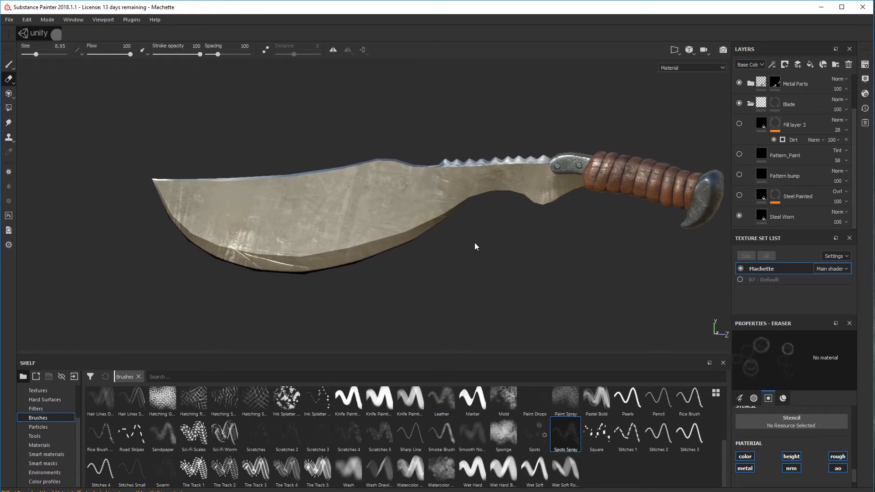
alt+drag(381, 220, 536, 224)
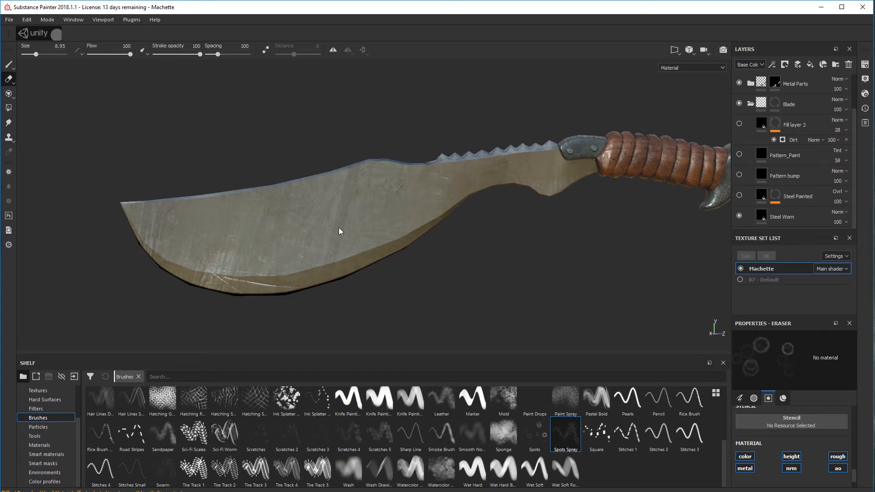
mouse_move(276, 196)
alt+mouse_down()
mouse_move(347, 225)
mouse_move(309, 273)
mouse_move(210, 262)
mouse_move(149, 217)
mouse_move(233, 172)
mouse_move(332, 151)
mouse_move(377, 156)
mouse_move(178, 201)
alt+mouse_up()
alt+drag(275, 235, 273, 222)
scroll(272, 218, down, 1)
scroll(272, 218, up, 1)
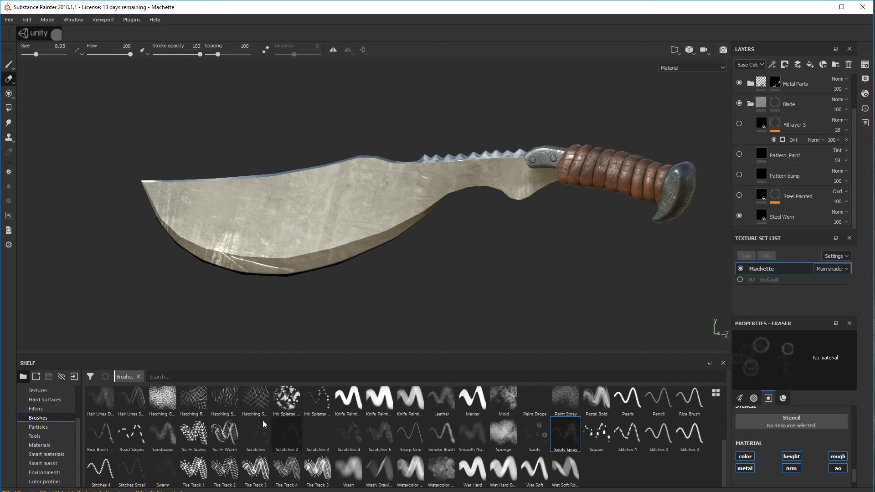
Display the shelf's Materials, locate the steel materials used for the blade, and review the Steel Worn base on the model
click(41, 446)
scroll(468, 457, down, 3)
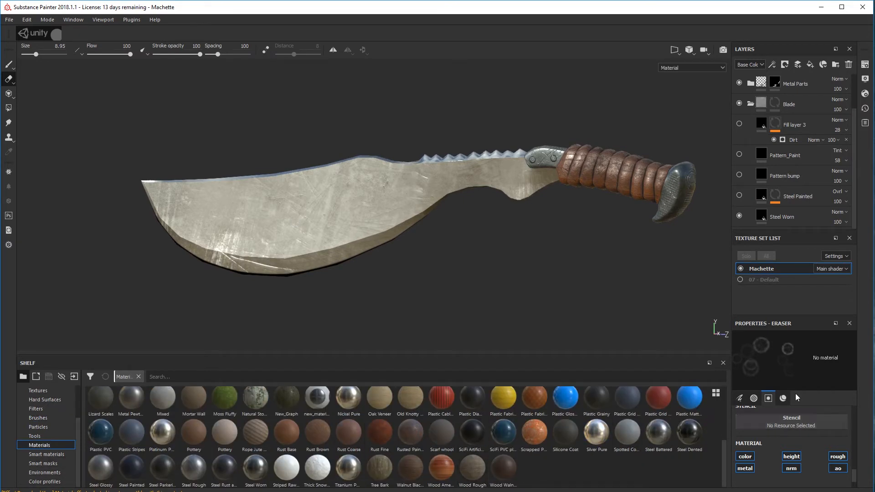
click(803, 218)
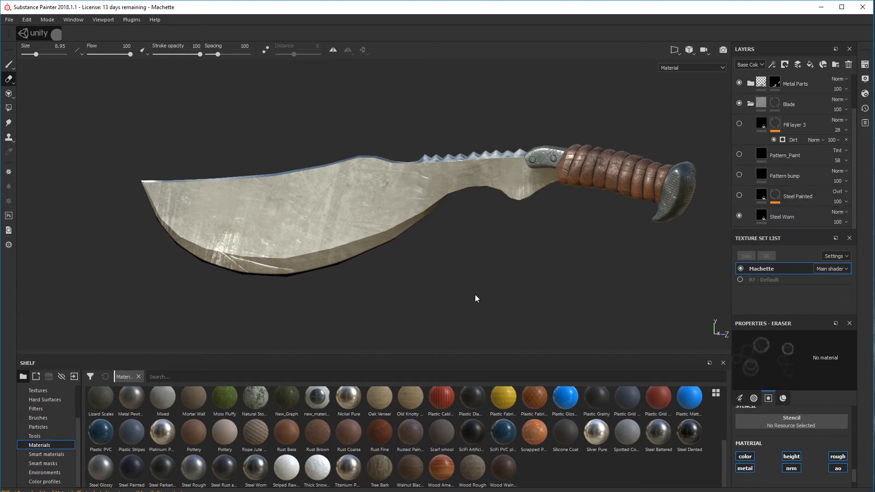
scroll(475, 294, down, 1)
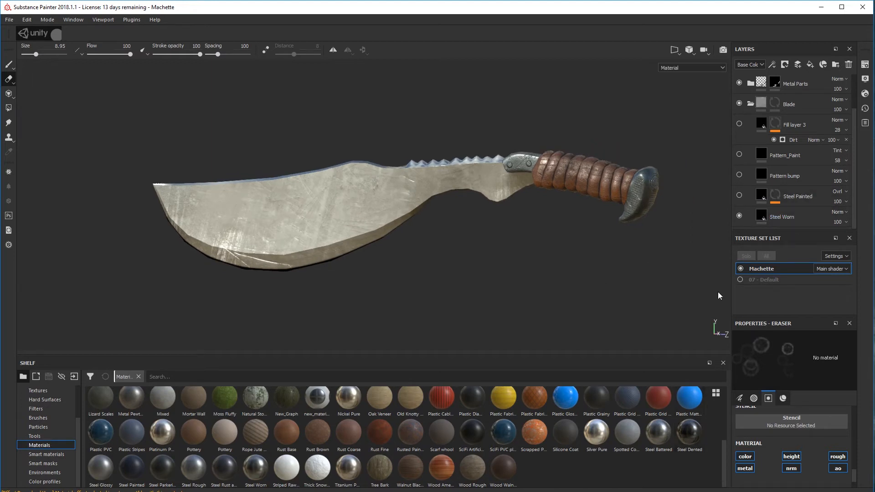
alt+drag(451, 234, 416, 246)
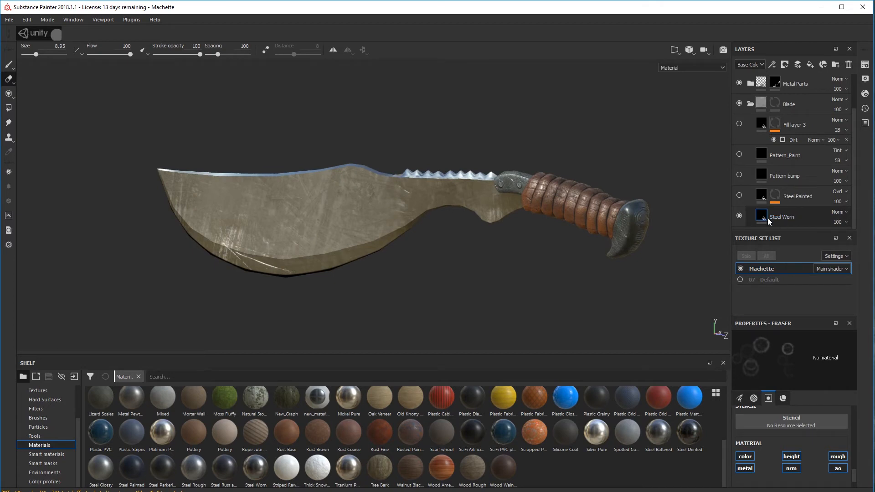
alt+drag(631, 201, 595, 203)
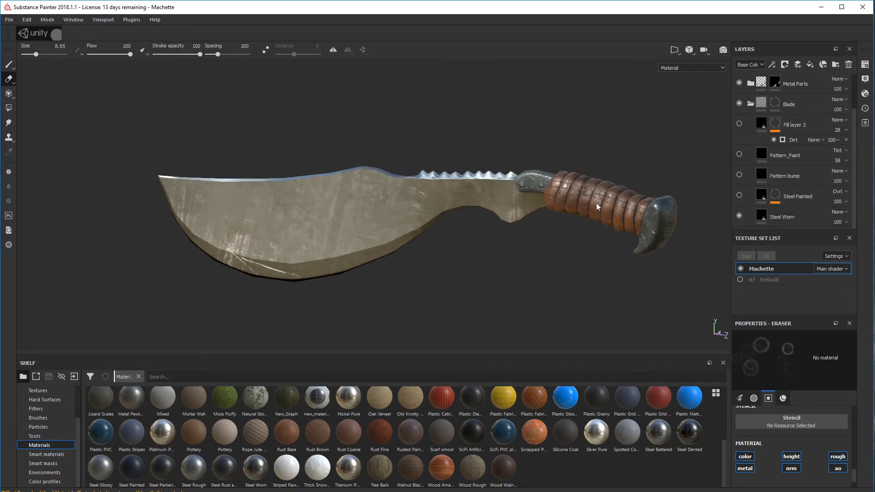
Make the Steel Painted layer visible over Steel Worn and select its mask
click(738, 197)
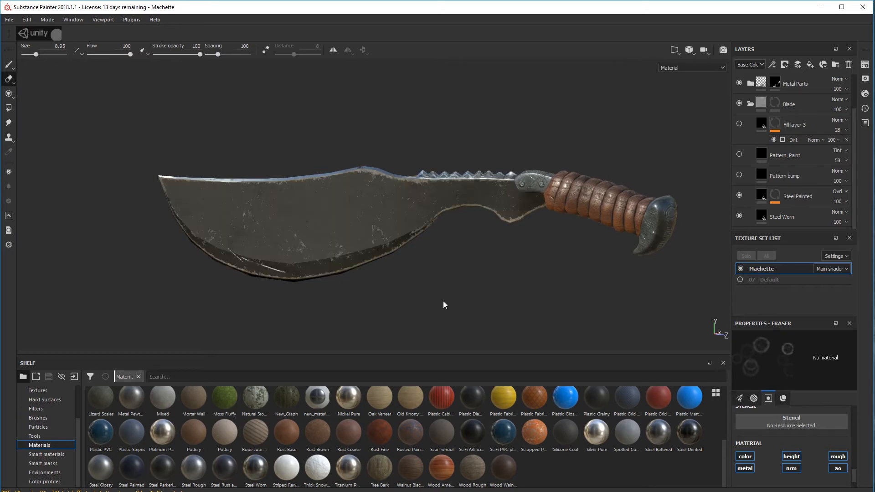
mouse_move(445, 305)
alt+mouse_down()
mouse_move(373, 297)
mouse_move(464, 283)
mouse_move(361, 287)
alt+mouse_up()
key(1)
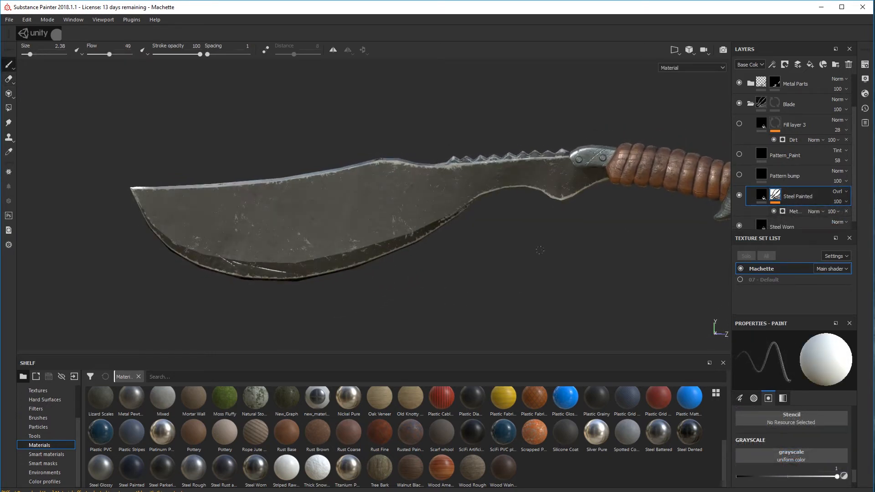
scroll(307, 241, up, 2)
scroll(314, 241, down, 3)
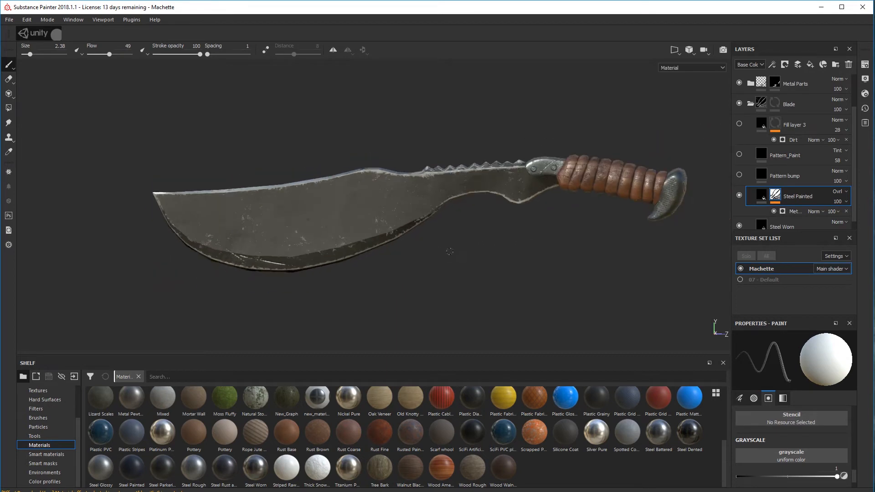
mouse_move(450, 249)
alt+mouse_down()
mouse_move(468, 261)
mouse_move(513, 261)
mouse_move(486, 287)
mouse_move(312, 289)
mouse_move(377, 218)
mouse_move(379, 266)
mouse_move(582, 260)
mouse_move(601, 273)
mouse_move(452, 286)
mouse_move(411, 277)
mouse_move(412, 285)
mouse_move(438, 241)
alt+mouse_up()
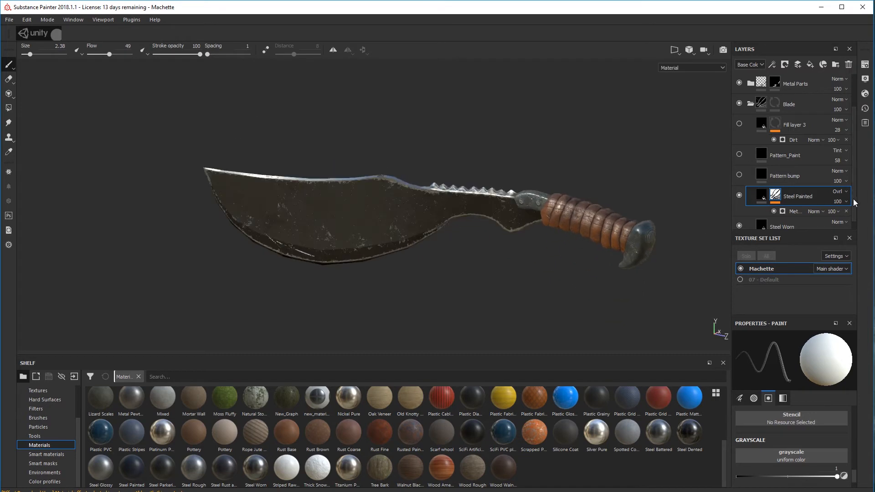
Set the Wear Level of the Metal Edge Wear generator on the Steel Painted mask to 0.74
click(799, 211)
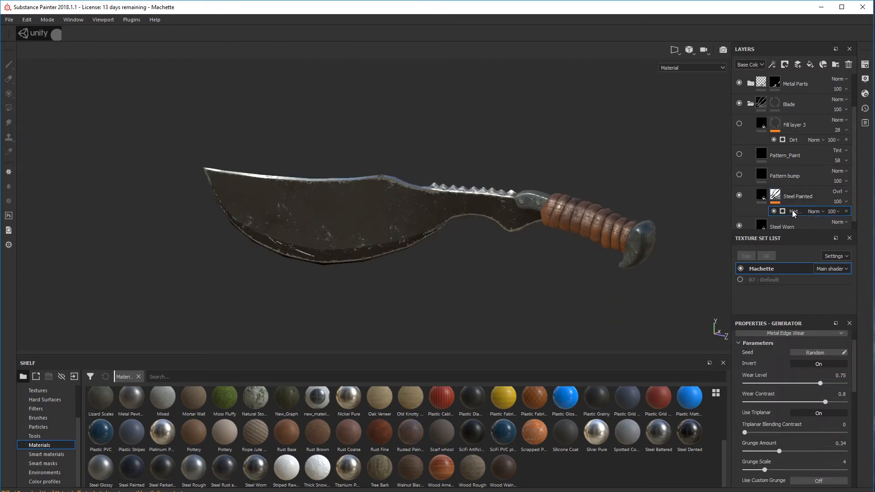
scroll(815, 381, up, 1)
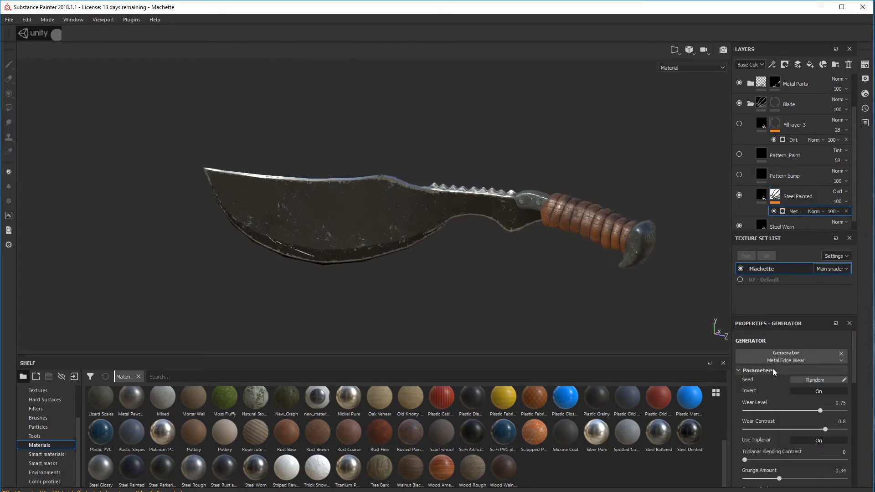
alt+drag(471, 300, 423, 285)
alt+drag(515, 268, 583, 218)
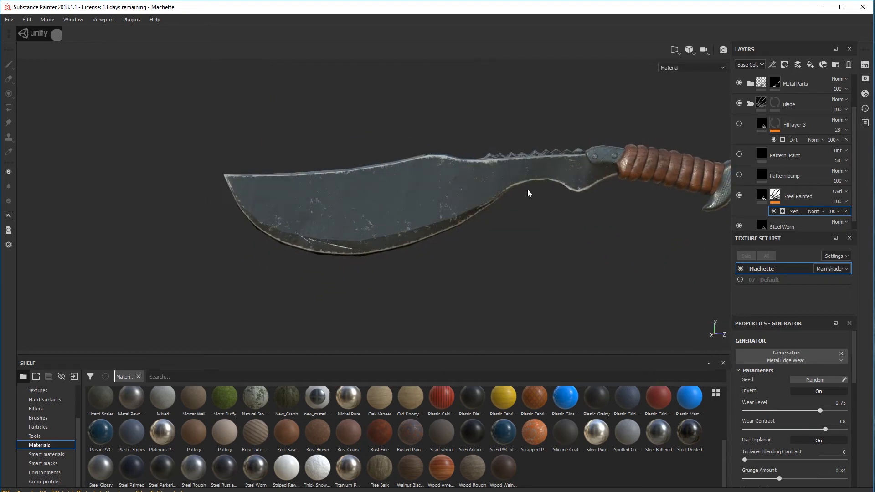
alt+middle_drag(527, 190, 456, 202)
alt+drag(456, 202, 438, 217)
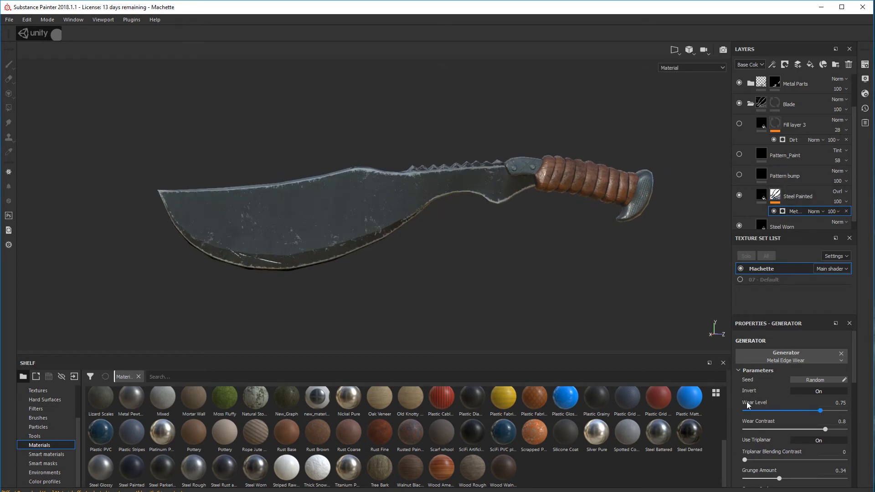
mouse_move(820, 410)
mouse_down()
mouse_move(786, 410)
mouse_move(833, 411)
mouse_move(818, 414)
mouse_up()
alt+drag(481, 242, 463, 226)
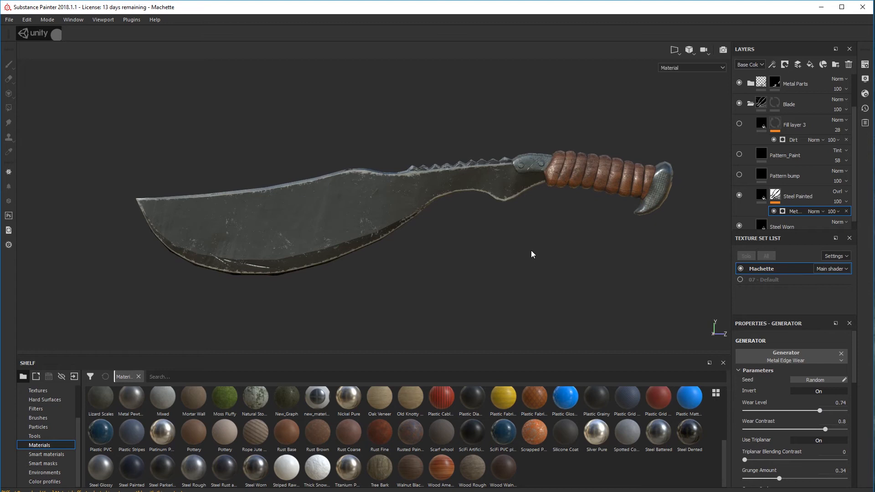
Toggle the Metal Edge Wear generator's Invert option off and back on to compare the blade's edge wear
click(824, 391)
click(824, 390)
mouse_move(328, 214)
alt+mouse_down()
mouse_move(304, 379)
mouse_move(341, 274)
mouse_move(638, 218)
alt+mouse_up()
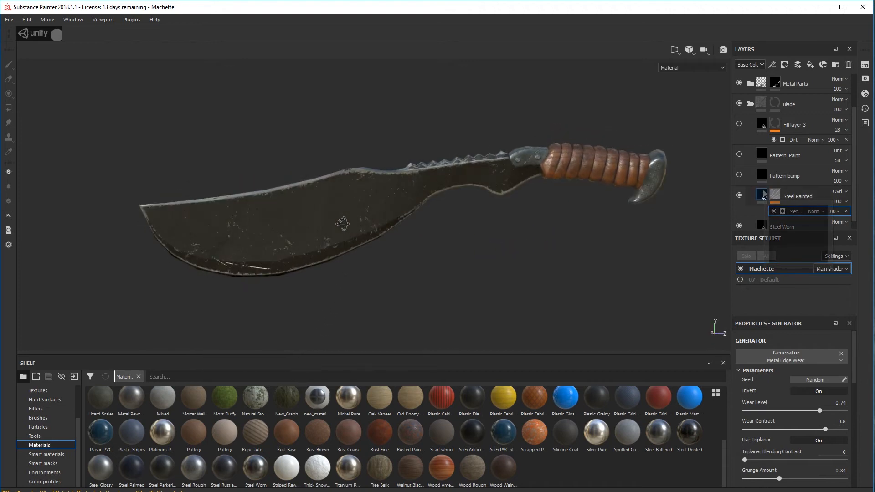
Select the Steel Painted fill and set its Paint Color to black
mouse_move(764, 196)
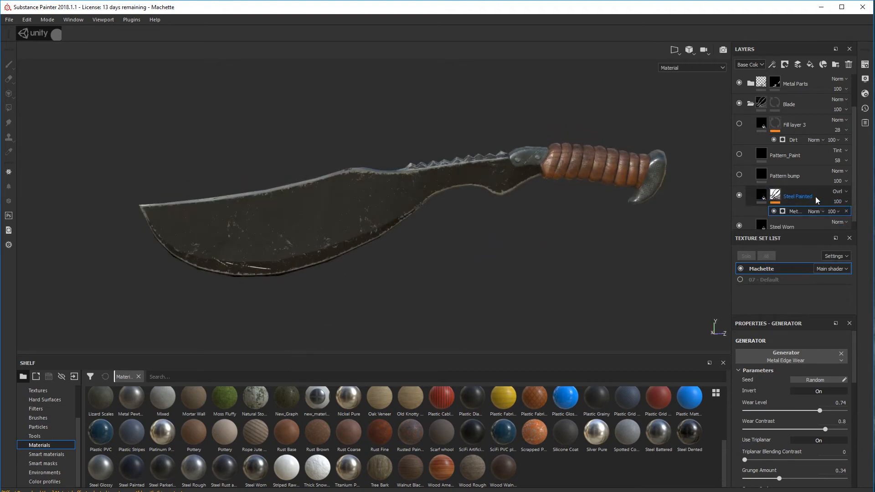
scroll(783, 209, down, 1)
scroll(783, 210, up, 5)
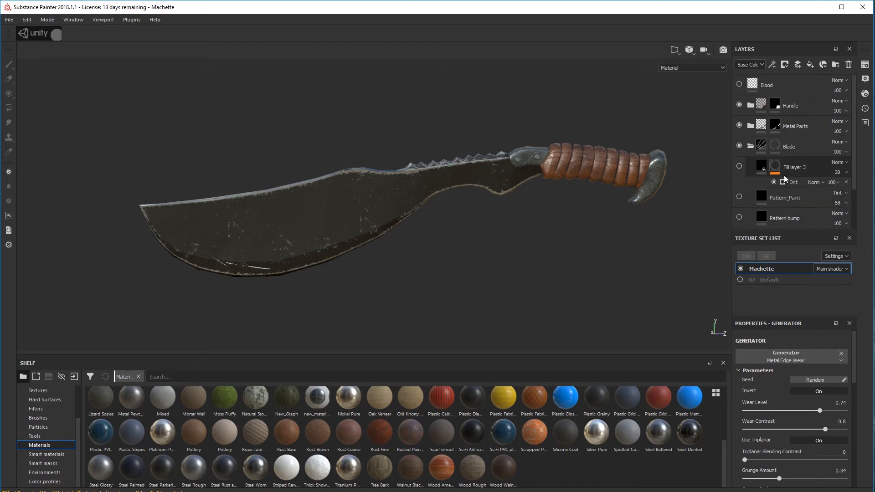
scroll(772, 209, down, 5)
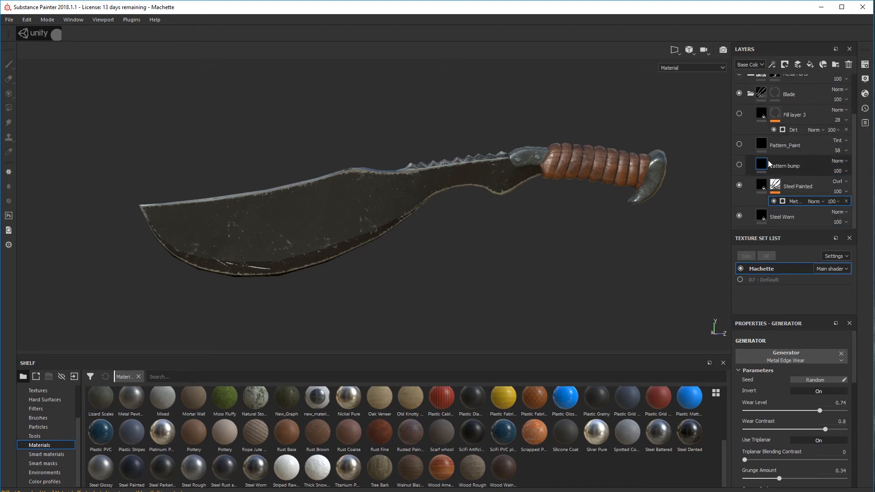
click(768, 189)
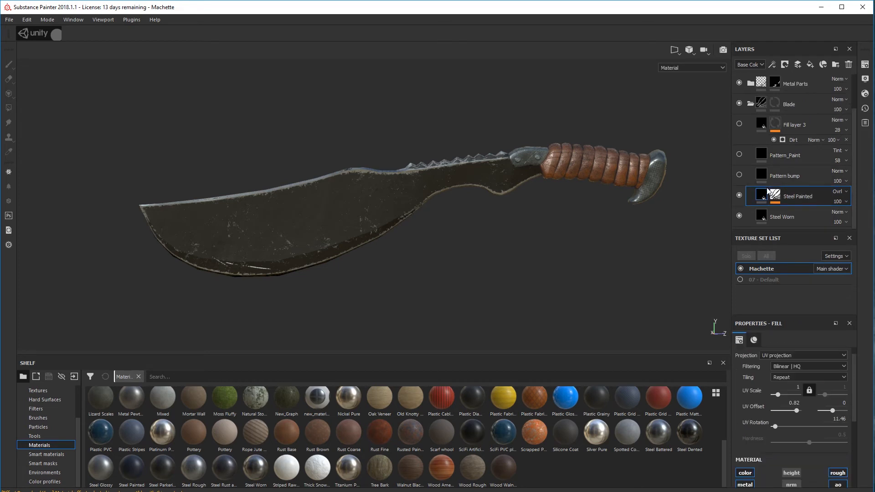
scroll(799, 411, down, 5)
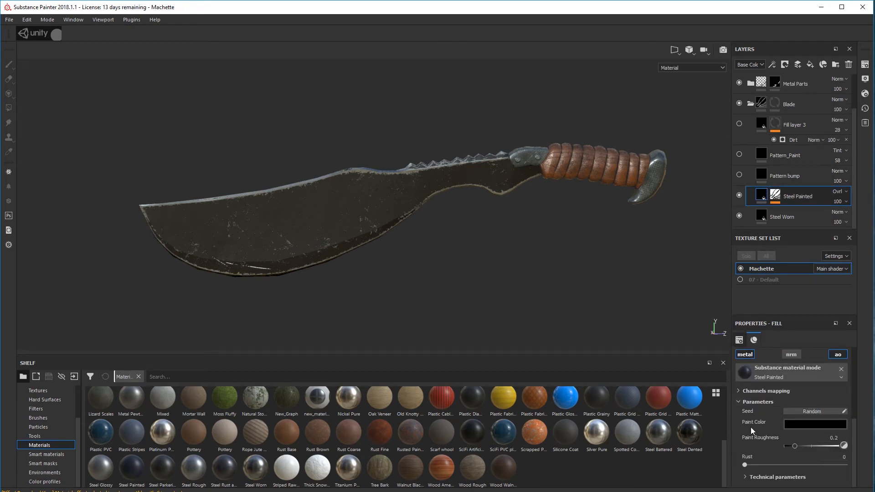
click(806, 425)
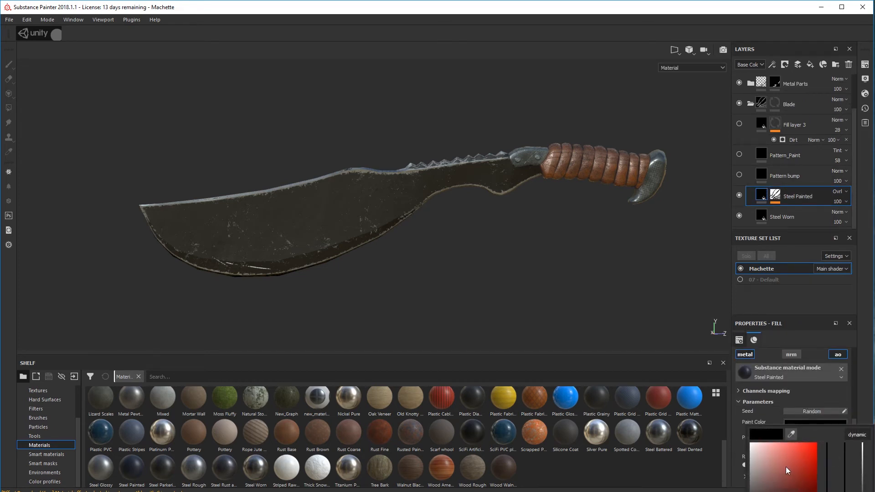
mouse_move(785, 466)
mouse_down()
mouse_move(815, 437)
mouse_move(806, 413)
mouse_move(804, 491)
mouse_up()
click(867, 389)
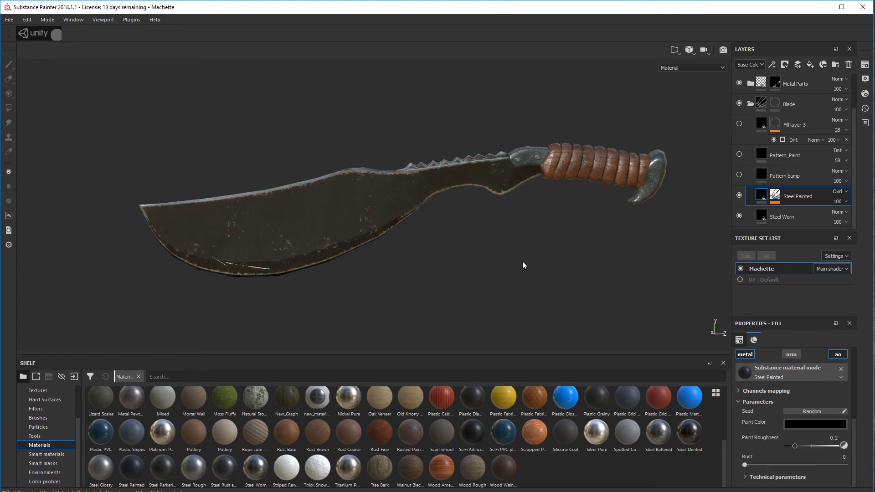
Select the Steel Painted layer's mask and make the Pattern bump layer visible on the blade
click(775, 195)
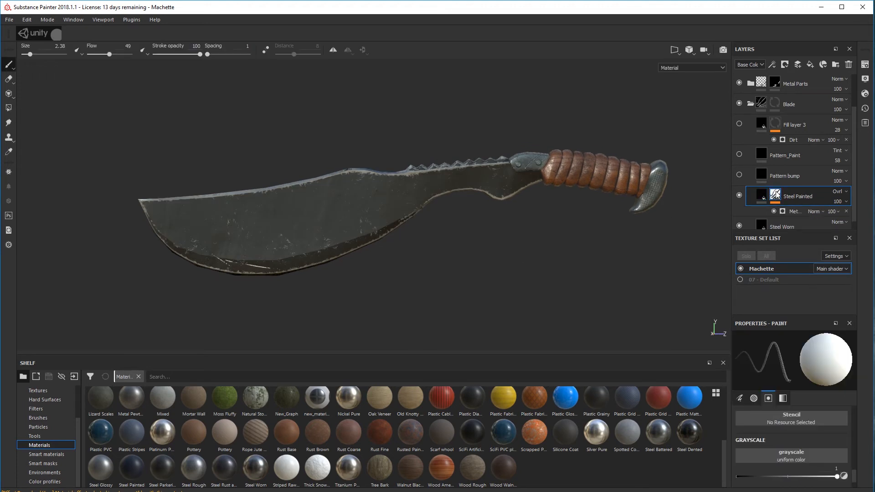
mouse_move(777, 199)
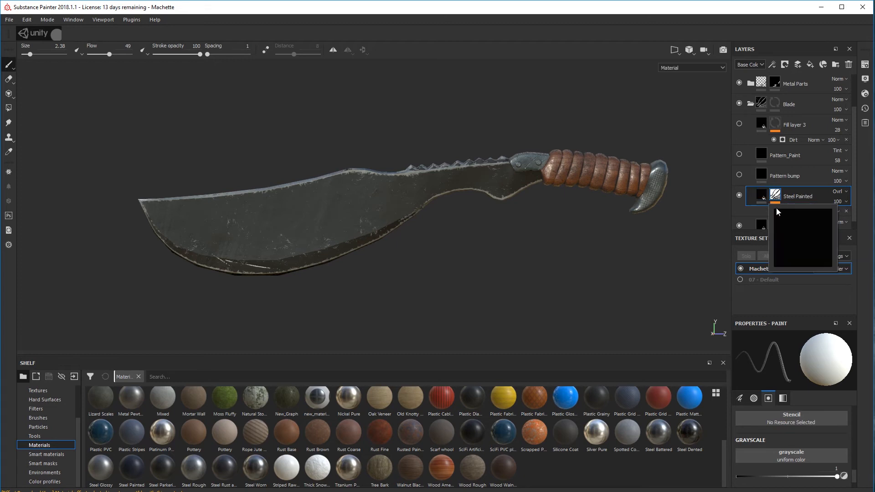
alt+drag(613, 225, 495, 220)
click(738, 174)
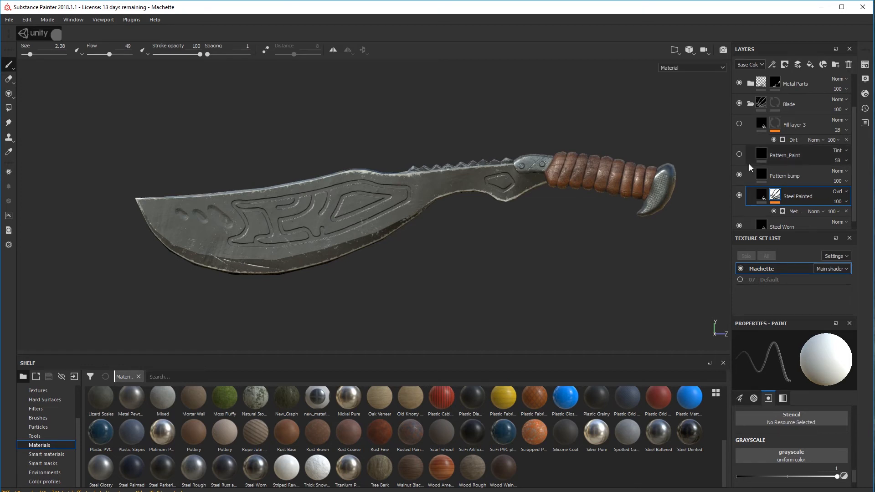
scroll(382, 198, up, 2)
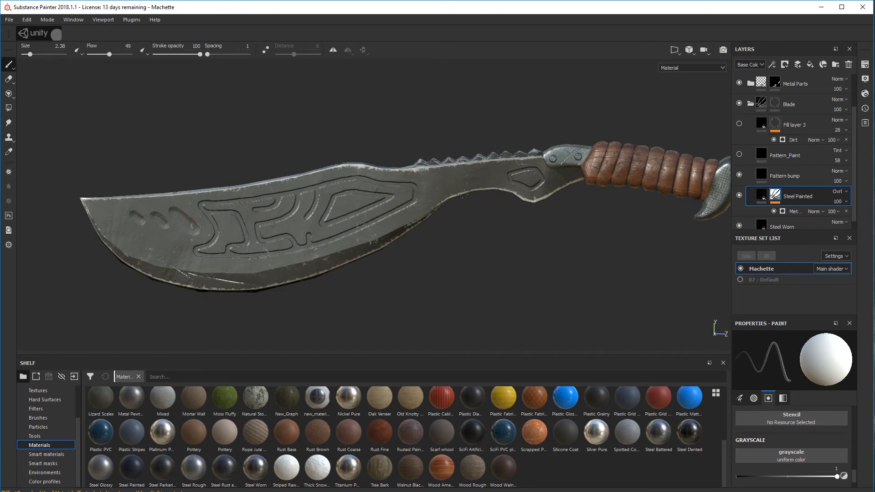
alt+middle_drag(464, 195, 479, 189)
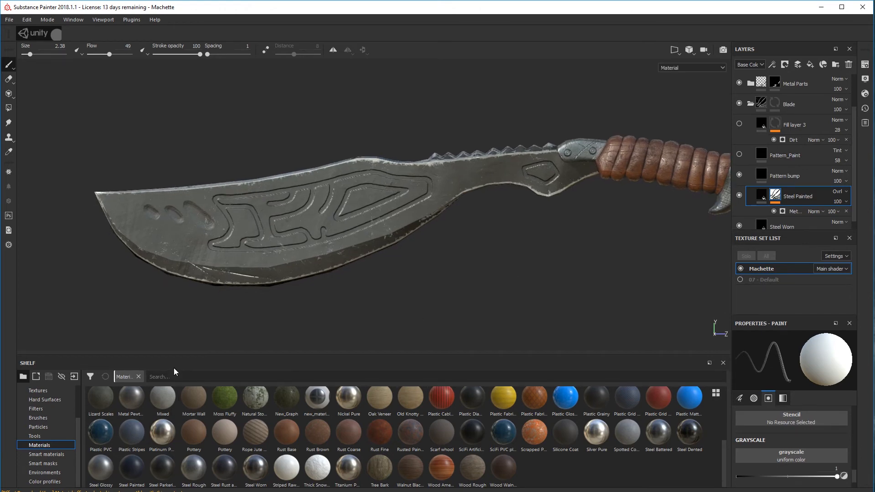
Display the shelf's Alphas and locate the custom Machette alphas for the blade pattern
click(40, 391)
scroll(40, 391, up, 3)
click(43, 409)
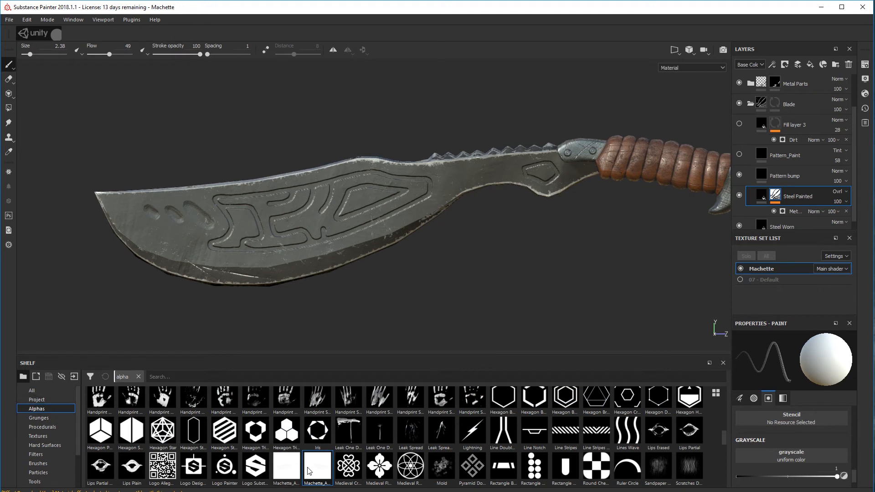
mouse_move(317, 474)
Select the Pattern bump layer and activate the Projection tool with only the height channel enabled, facing the blade's unpatterned side
alt+drag(215, 288, 765, 276)
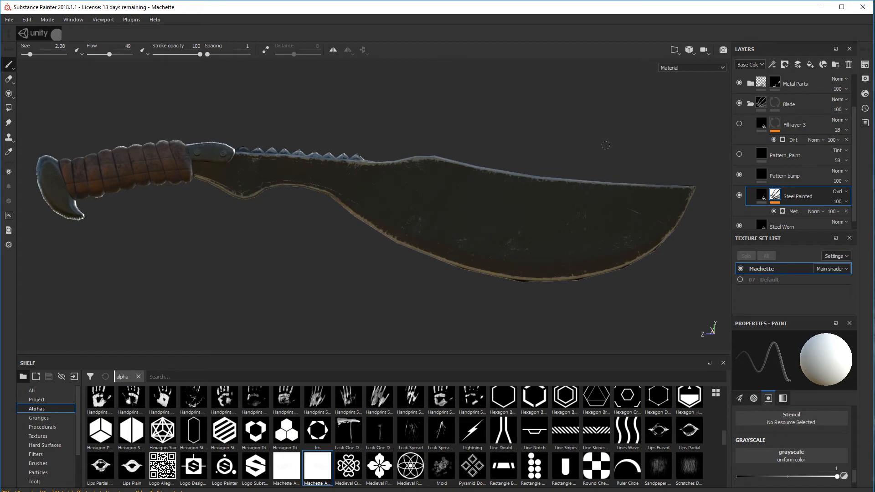
shift+right_drag(605, 145, 563, 145)
shift+right_drag(561, 146, 542, 152)
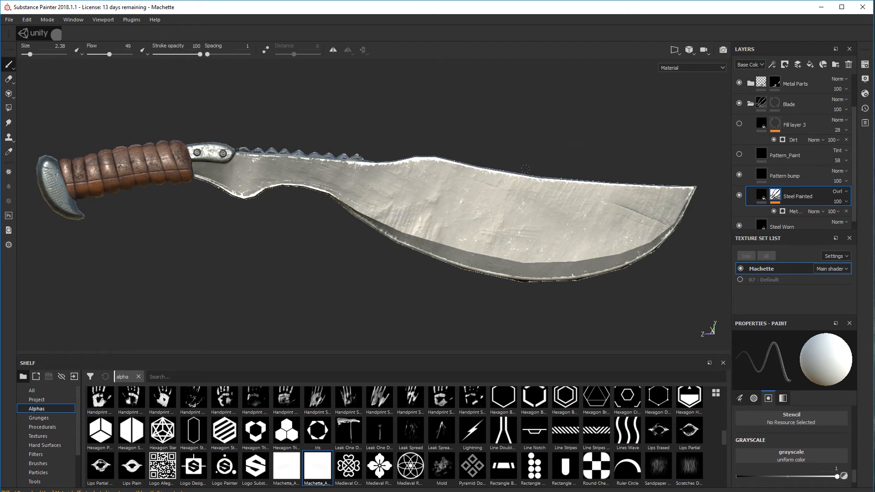
alt+middle_drag(519, 172, 469, 173)
alt+drag(436, 178, 456, 179)
shift+right_drag(456, 180, 473, 188)
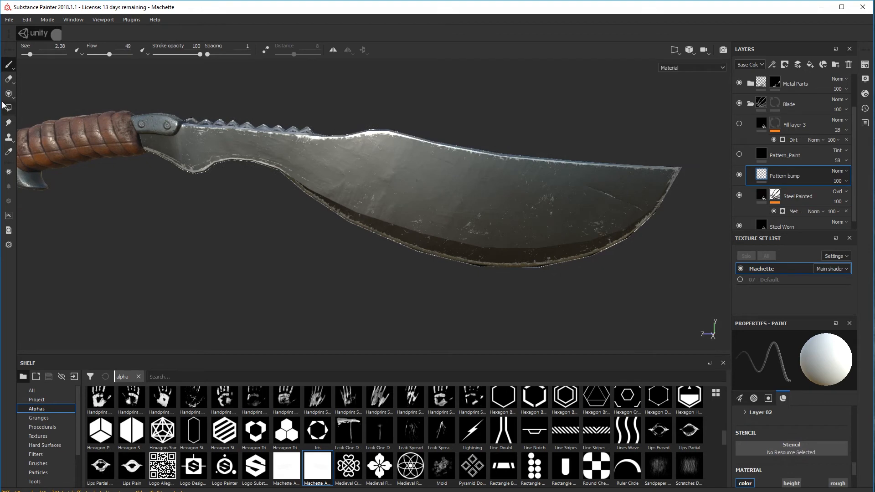
click(11, 96)
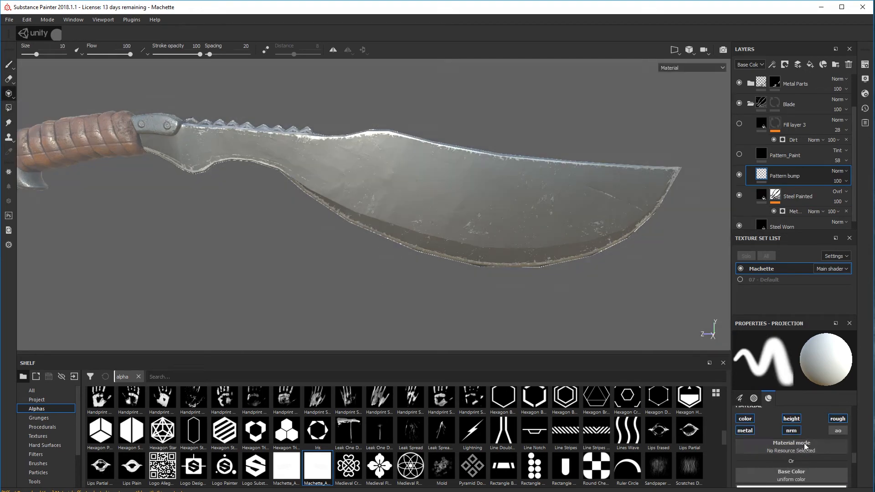
click(743, 420)
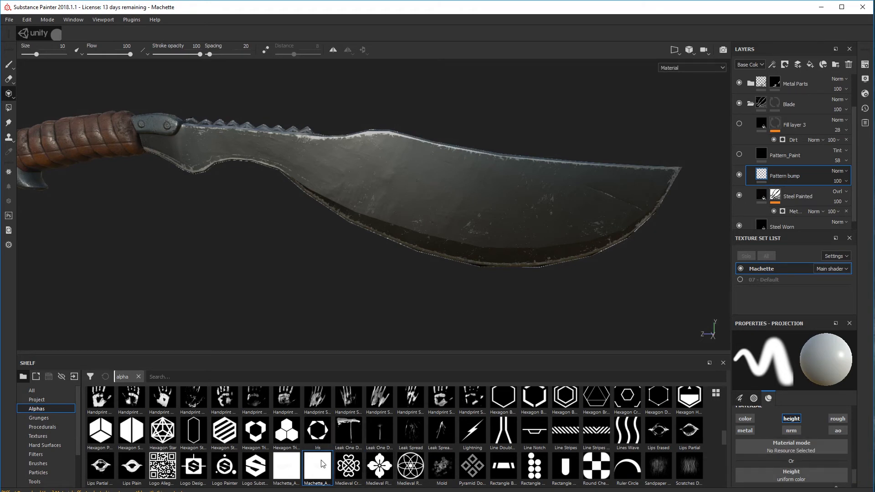
Assign the Machette_Alpha_Flipped alpha to the projection's Height channel
mouse_move(321, 466)
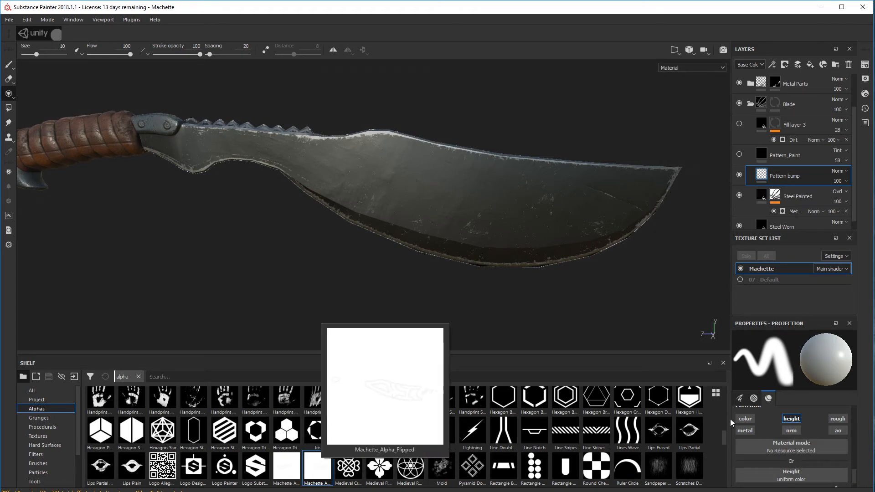
scroll(777, 426, down, 1)
drag(317, 471, 790, 465)
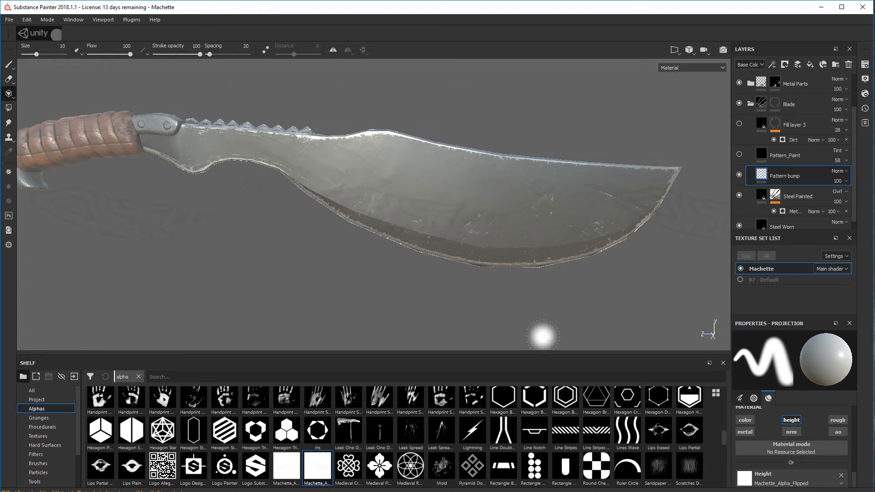
Scale, rotate and position the projection stencil so the flipped pattern fits the blade, with the small polygon near the handle
mouse_move(513, 203)
middle_down()
mouse_move(478, 223)
mouse_move(458, 221)
middle_up()
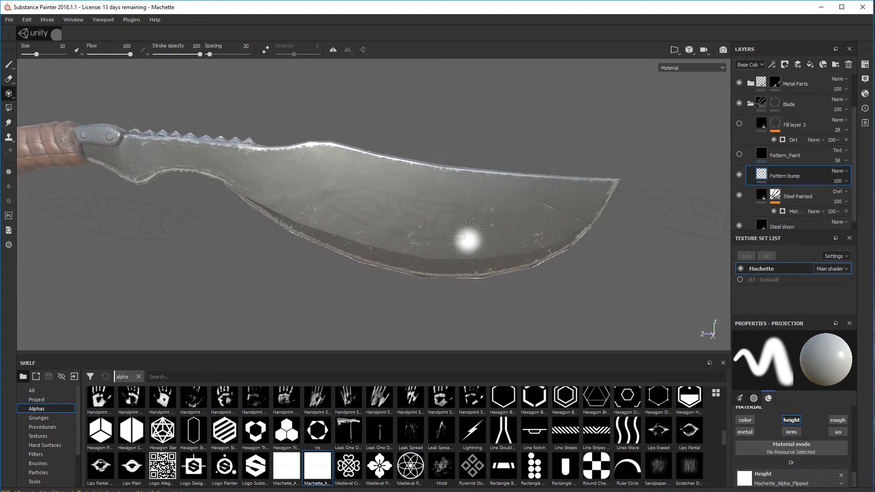
key(s)
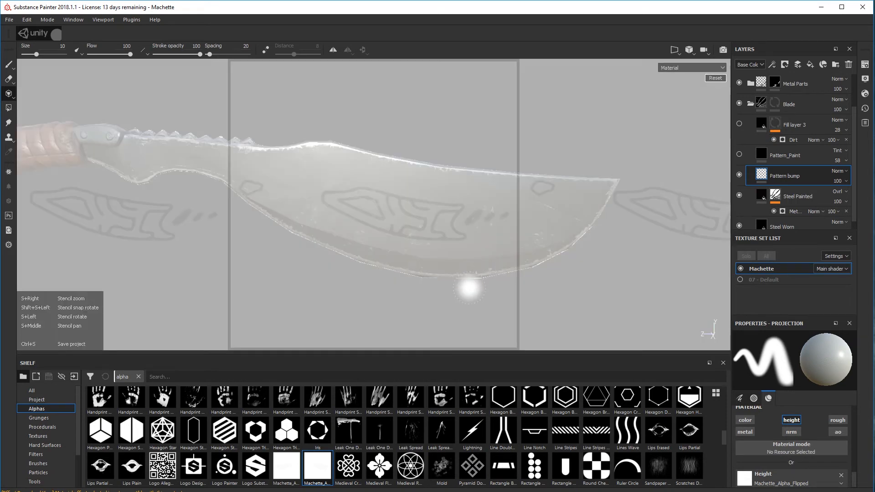
mouse_move(451, 289)
right_down()
mouse_move(459, 275)
mouse_move(474, 326)
mouse_move(469, 309)
mouse_move(467, 316)
right_up()
mouse_move(532, 292)
mouse_down()
mouse_move(521, 261)
mouse_move(526, 317)
mouse_move(525, 279)
mouse_move(523, 301)
mouse_up()
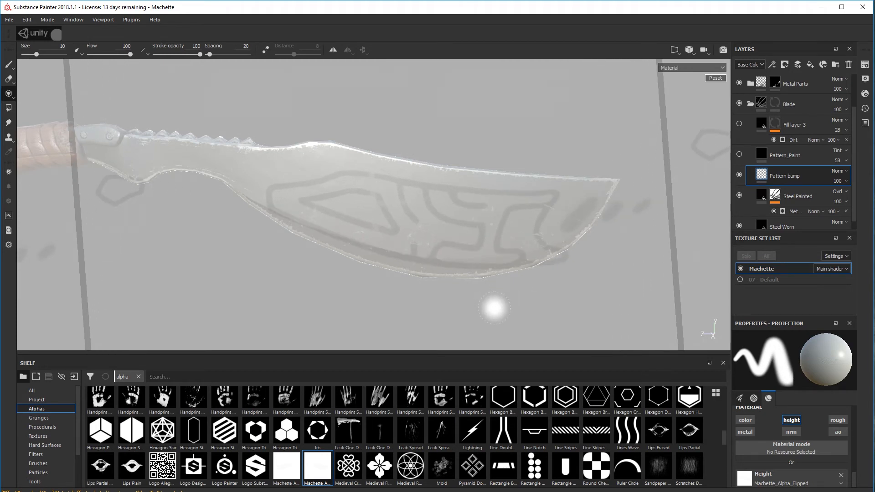
right_drag(494, 308, 495, 297)
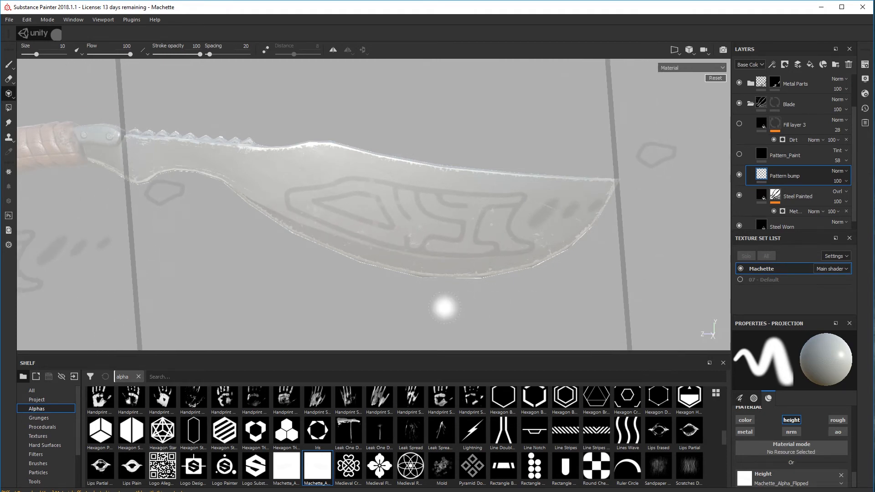
middle_drag(444, 306, 442, 296)
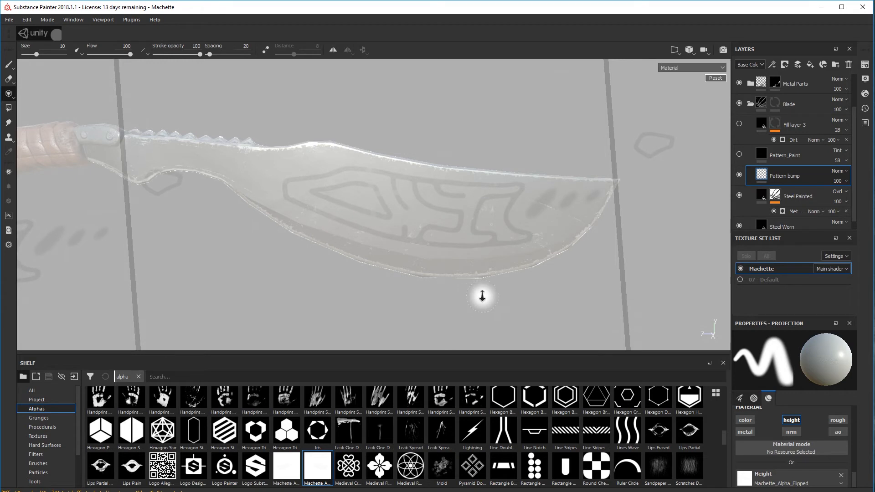
drag(482, 296, 475, 312)
right_drag(475, 313, 466, 313)
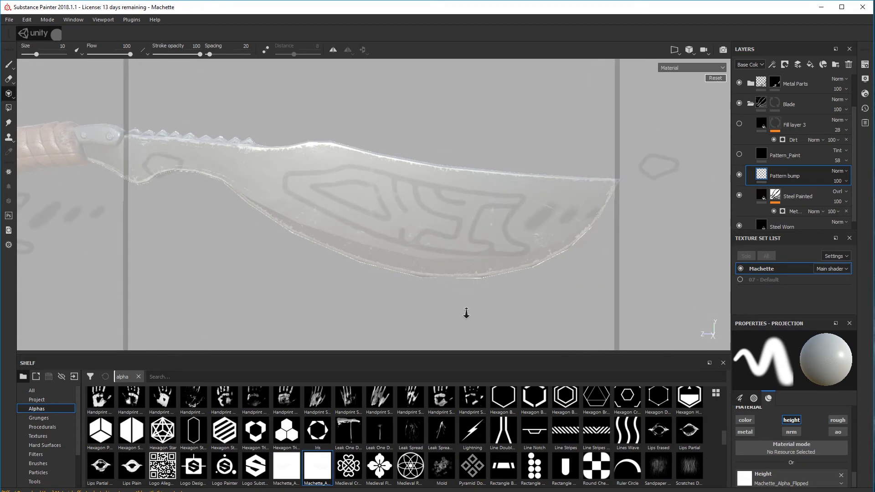
middle_drag(466, 313, 447, 299)
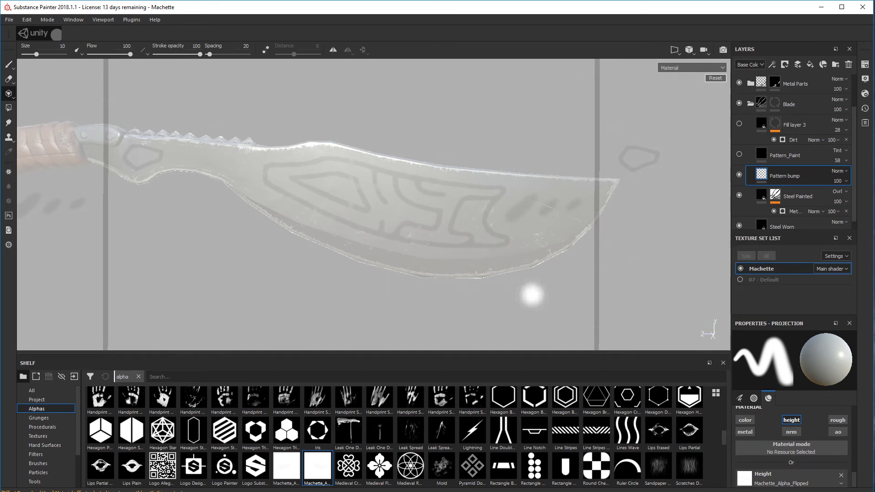
drag(531, 294, 533, 293)
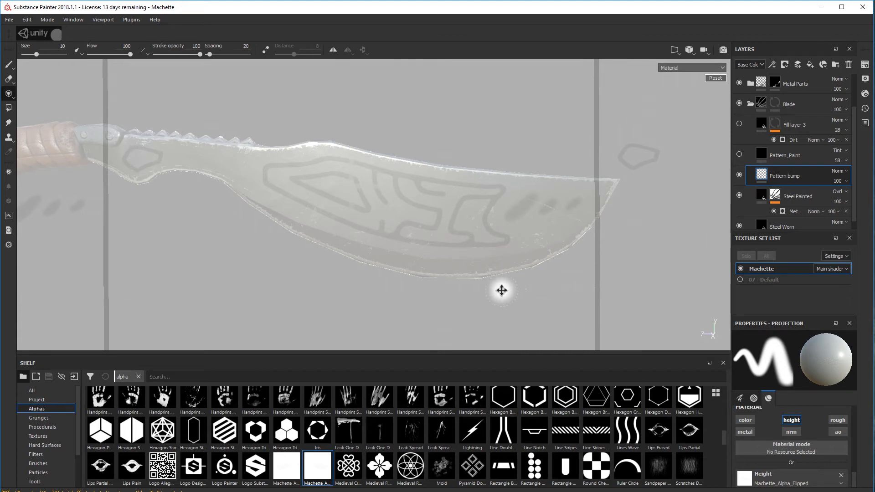
middle_drag(500, 289, 505, 290)
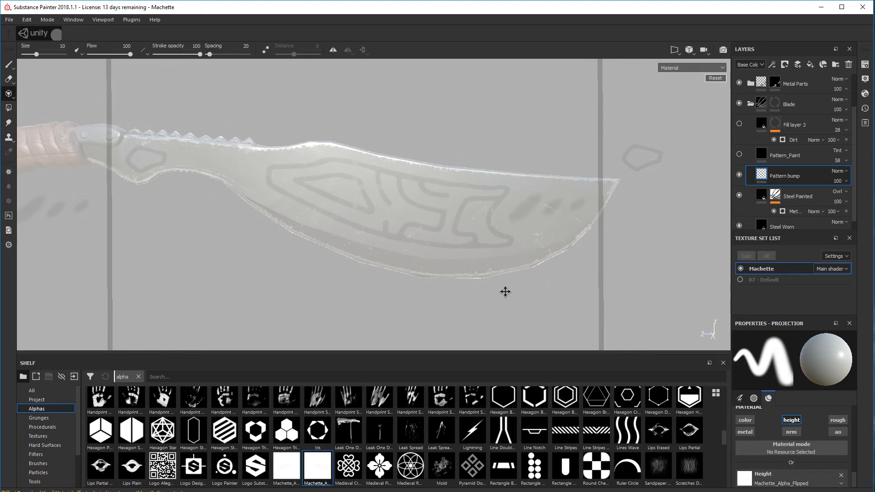
right_drag(503, 291, 503, 292)
middle_drag(504, 291, 497, 290)
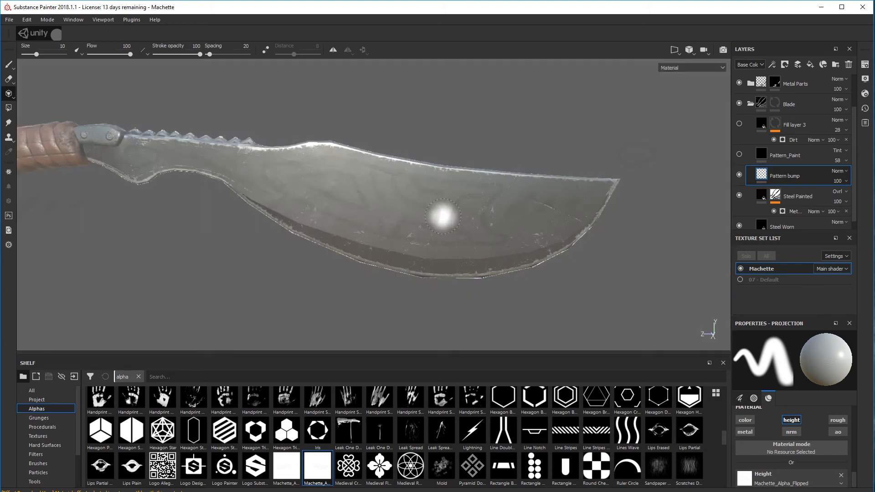
Paint the projected height pattern over the whole blade side, enlarging the brush to size 29.16 for full coverage
mouse_move(467, 204)
mouse_down()
mouse_move(360, 181)
mouse_move(428, 191)
mouse_up()
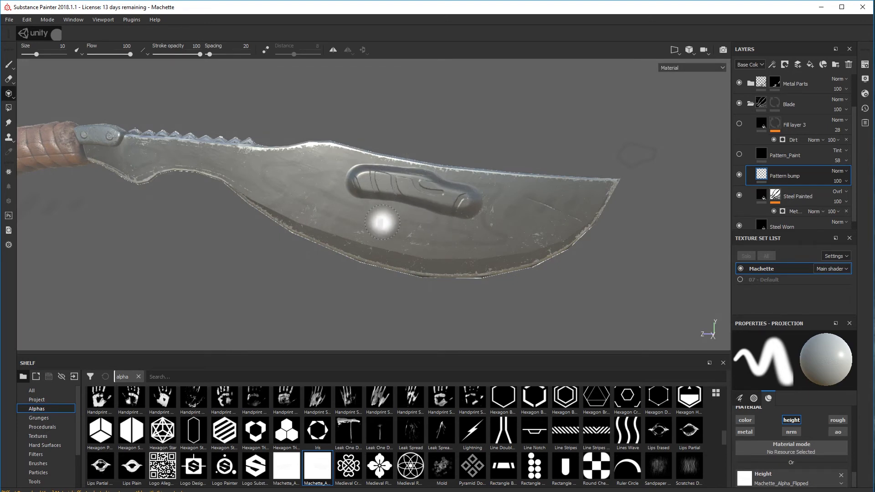
shift+right_drag(382, 221, 427, 224)
mouse_move(420, 193)
mouse_down()
mouse_move(279, 161)
mouse_move(147, 162)
mouse_up()
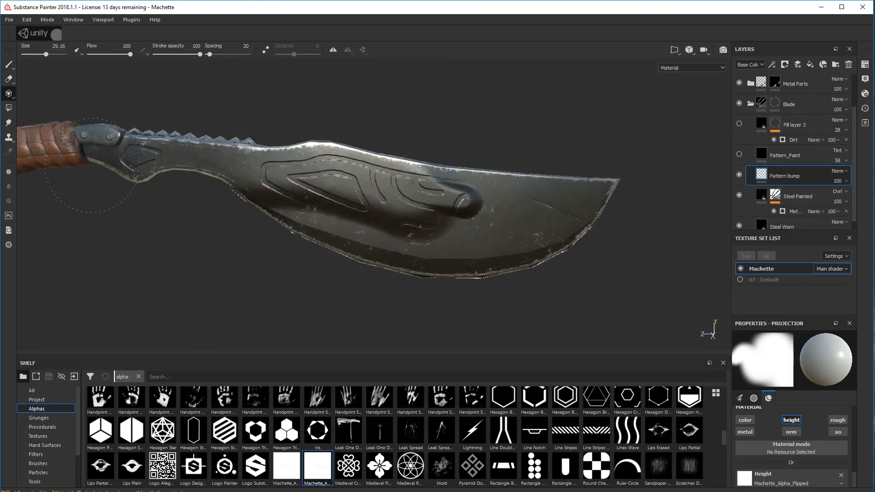
drag(265, 162, 542, 196)
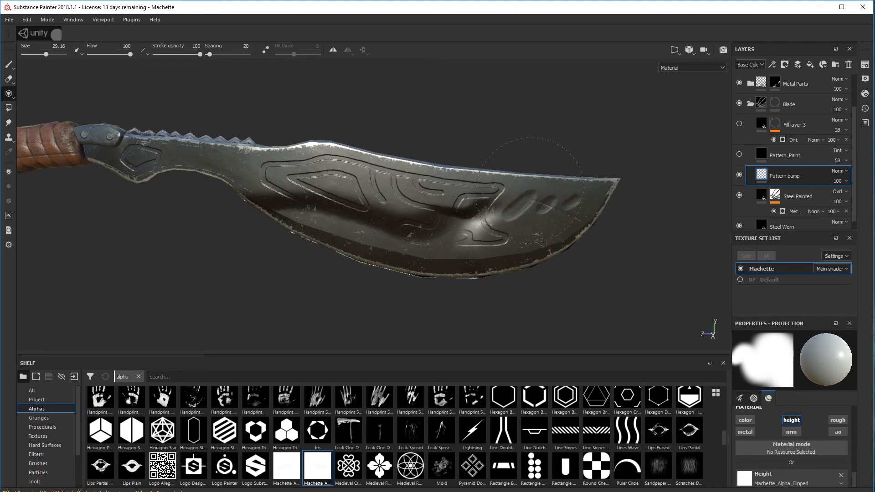
drag(440, 237, 291, 205)
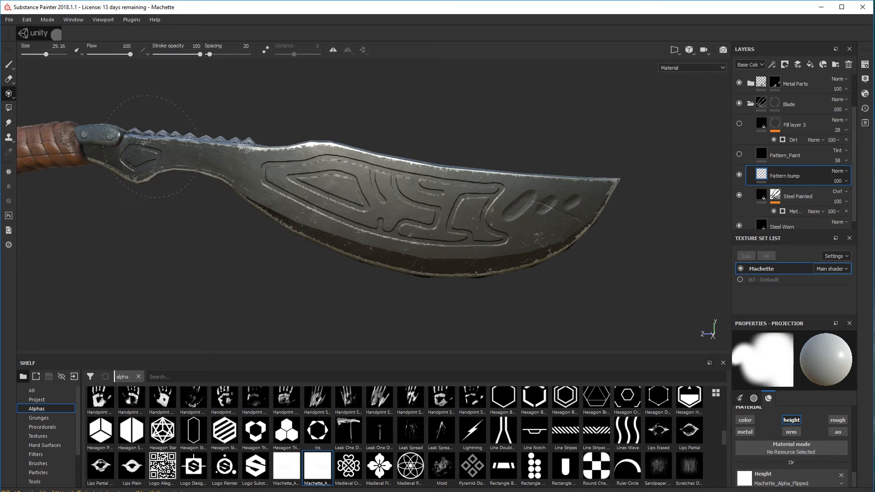
drag(111, 151, 108, 168)
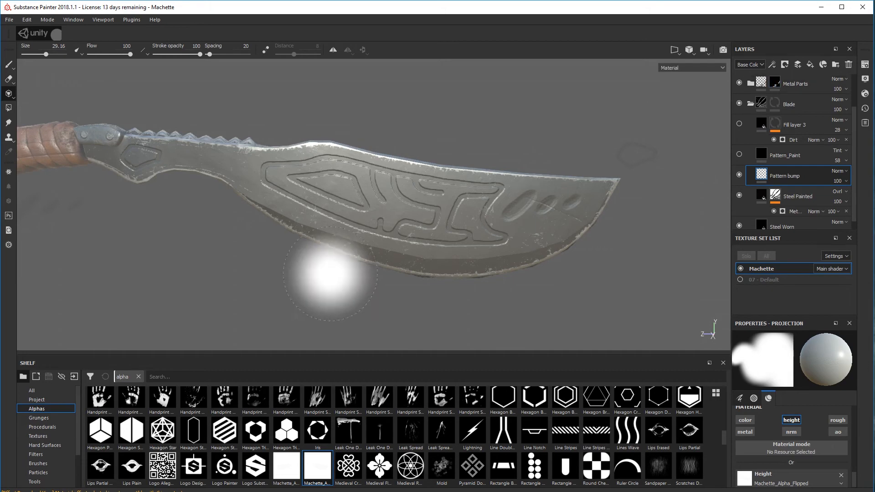
drag(349, 230, 343, 227)
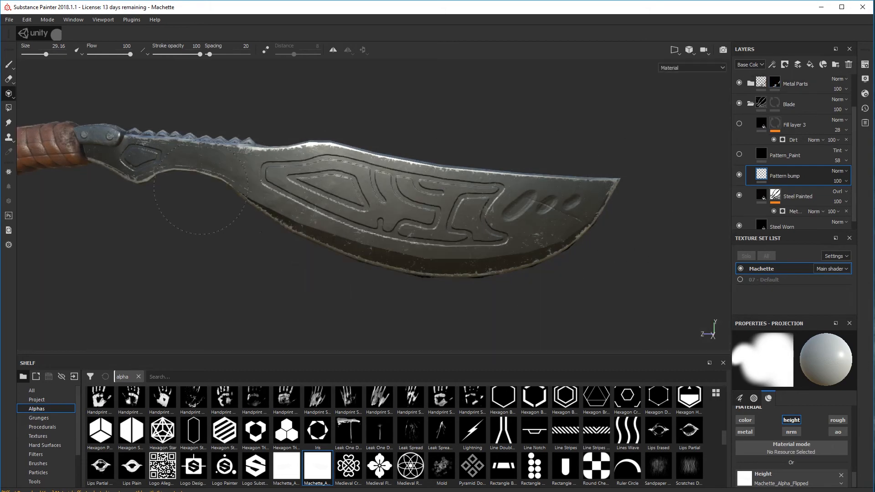
drag(200, 187, 192, 237)
Switch back to the Paint tool and examine the stamped bump pattern on both sides of the machete blade
mouse_move(494, 283)
alt+mouse_down()
mouse_move(410, 293)
mouse_move(420, 293)
alt+mouse_up()
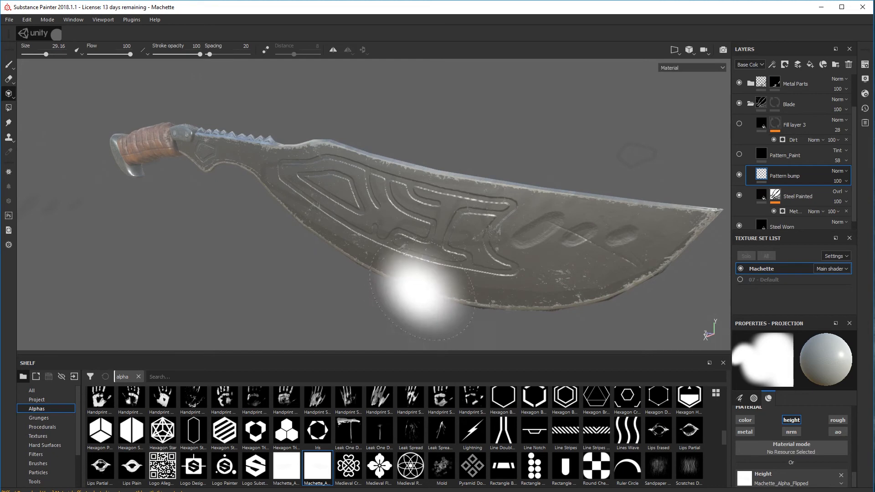
click(7, 65)
scroll(374, 205, up, 4)
scroll(374, 205, down, 10)
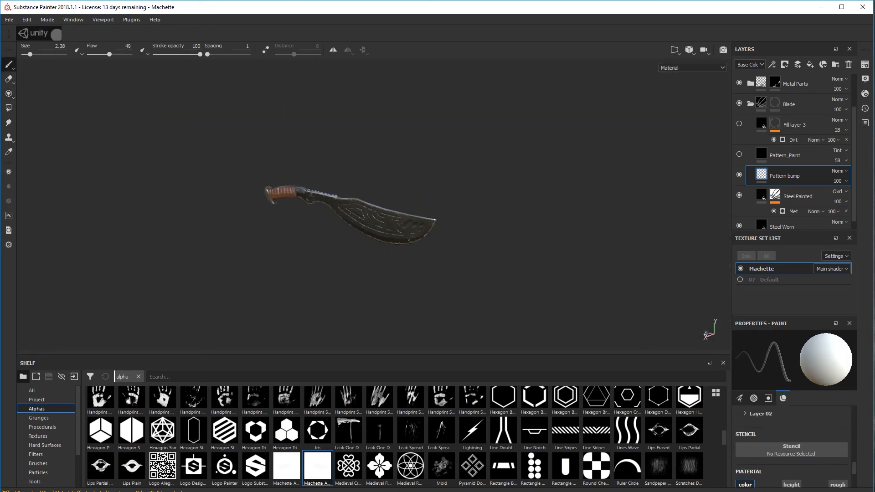
alt+drag(444, 231, 487, 212)
scroll(462, 230, up, 5)
alt+drag(412, 256, 451, 239)
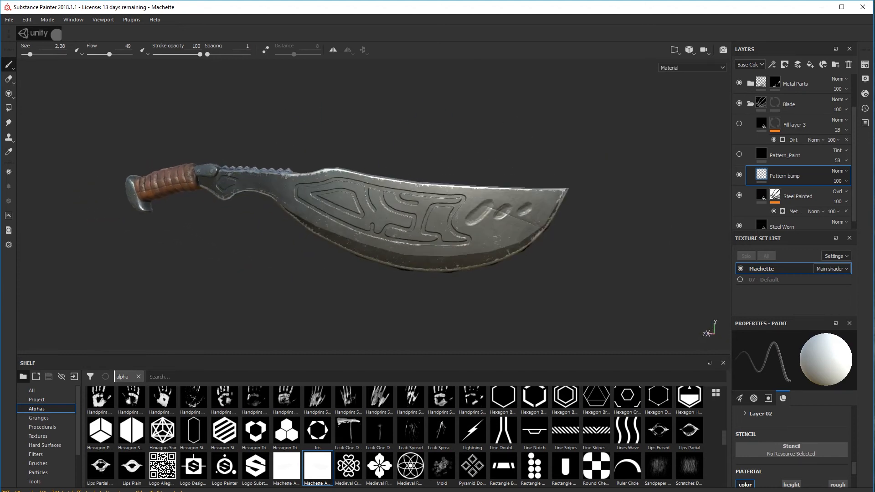
scroll(203, 177, down, 5)
alt+drag(207, 184, 293, 243)
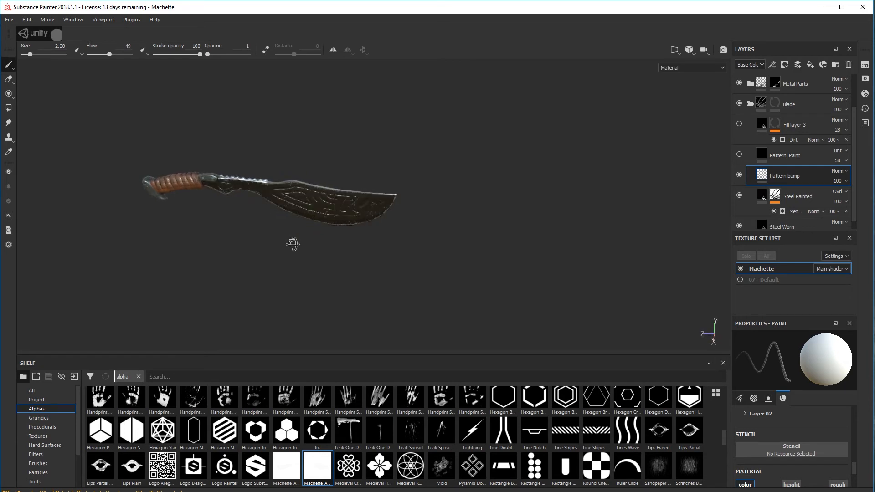
alt+middle_drag(209, 196, 289, 205)
alt+drag(297, 214, 344, 195)
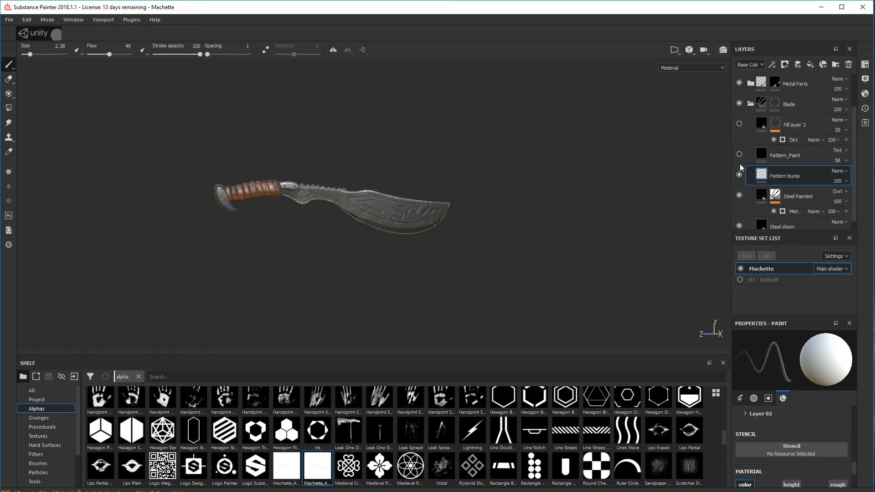
alt+drag(456, 216, 241, 203)
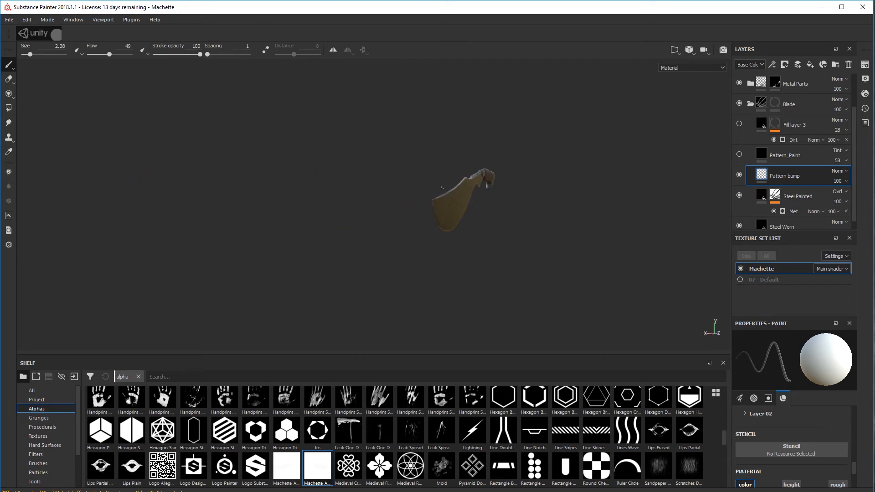
alt+drag(486, 183, 393, 202)
alt+middle_drag(489, 202, 392, 209)
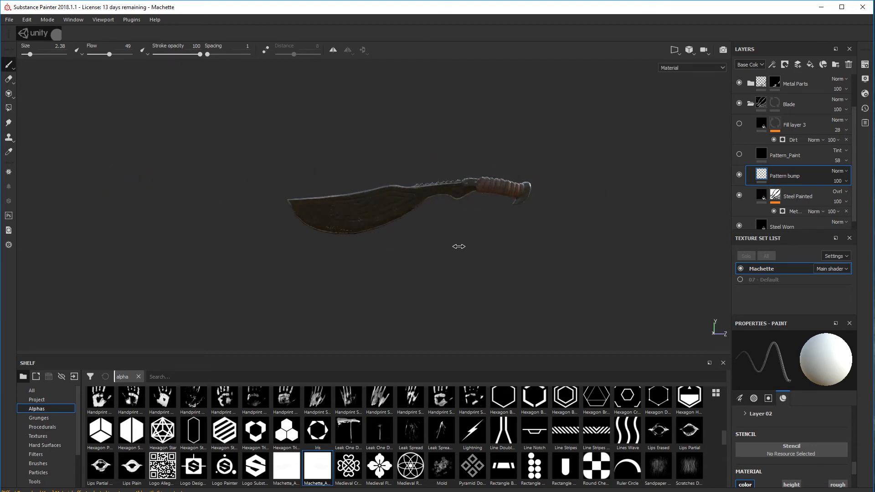
alt+drag(459, 246, 408, 238)
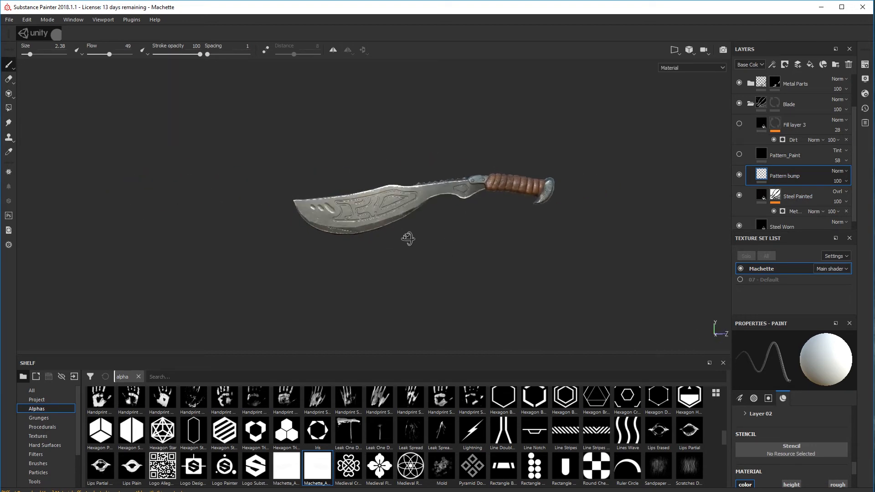
scroll(407, 238, up, 5)
alt+drag(506, 218, 518, 199)
mouse_move(518, 199)
alt+middle_down()
mouse_move(485, 225)
mouse_move(469, 220)
alt+middle_up()
Make the Pattern_Paint layer visible to check it on the blade, and delete it from the Blade folder
click(790, 156)
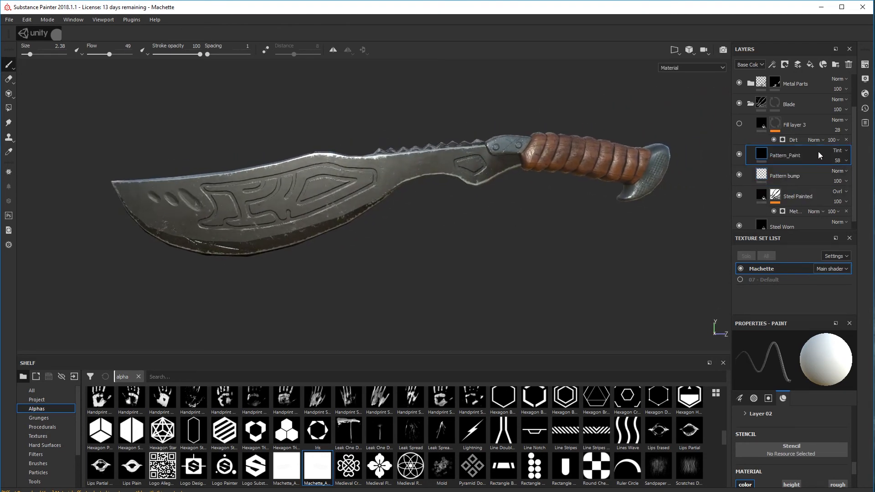
click(738, 154)
alt+drag(605, 214, 569, 200)
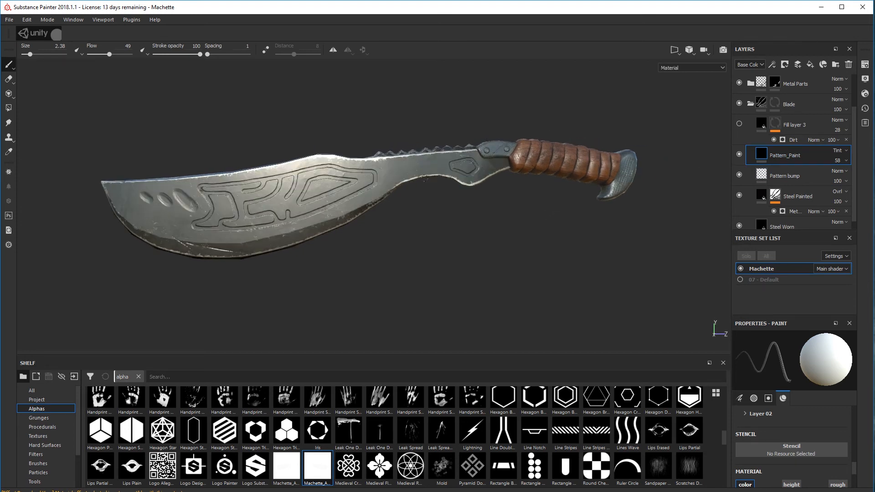
mouse_move(805, 156)
mouse_down()
mouse_move(804, 211)
mouse_move(801, 148)
mouse_move(807, 157)
mouse_up()
click(849, 64)
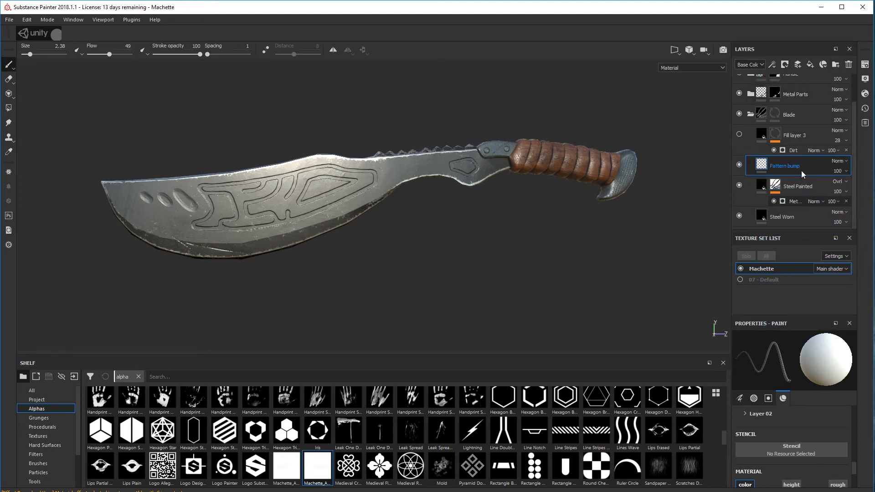
mouse_move(372, 170)
alt+mouse_down()
mouse_move(408, 182)
mouse_move(405, 196)
mouse_move(337, 200)
mouse_move(450, 195)
alt+mouse_up()
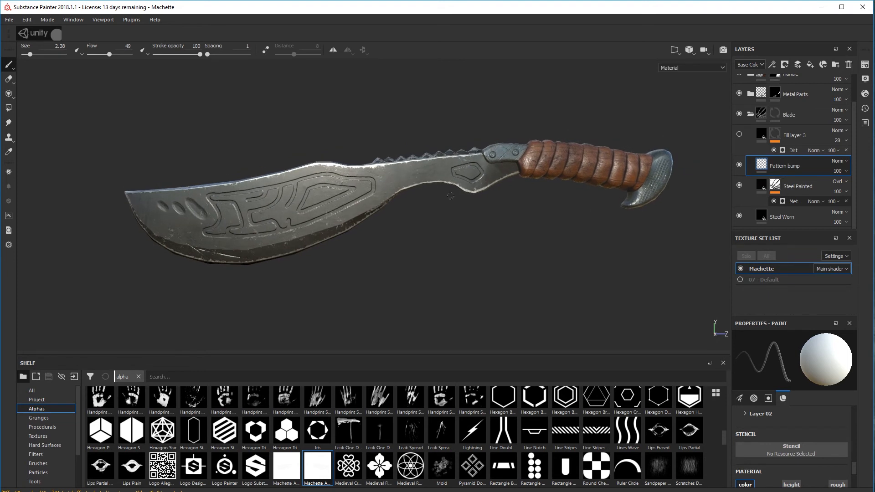
Make the dirt Fill layer 3 in the Blade folder visible, comparing the blade with and without it
click(739, 134)
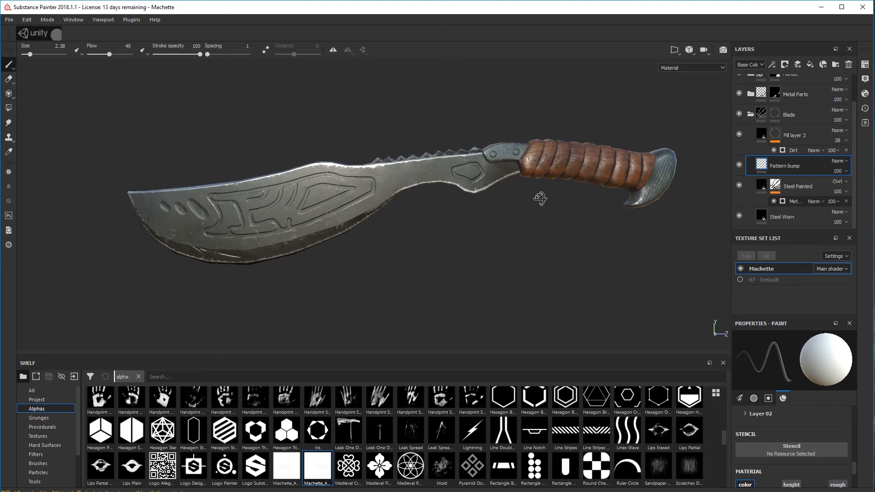
alt+drag(540, 199, 514, 178)
scroll(396, 208, up, 5)
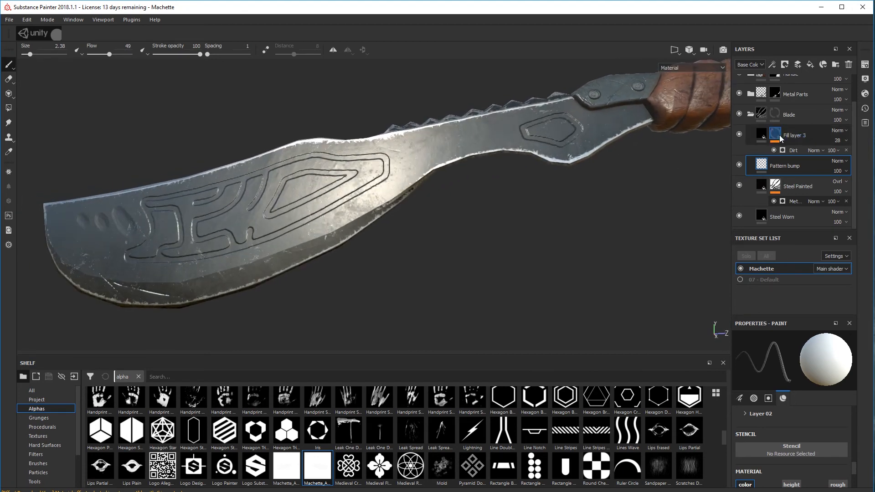
click(738, 134)
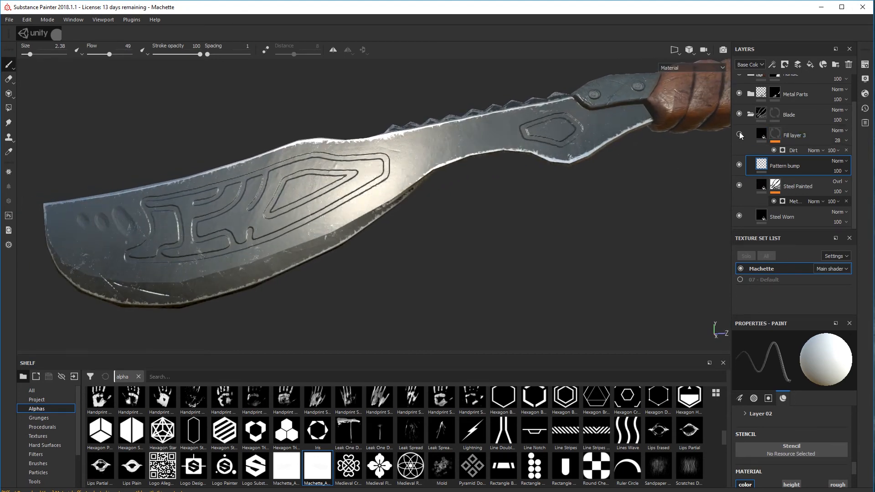
click(739, 133)
mouse_move(474, 209)
alt+mouse_down()
mouse_move(441, 230)
mouse_move(672, 216)
mouse_move(513, 235)
mouse_move(485, 228)
mouse_move(526, 223)
mouse_move(414, 250)
mouse_move(302, 245)
mouse_move(356, 228)
mouse_move(469, 231)
mouse_move(432, 237)
alt+mouse_up()
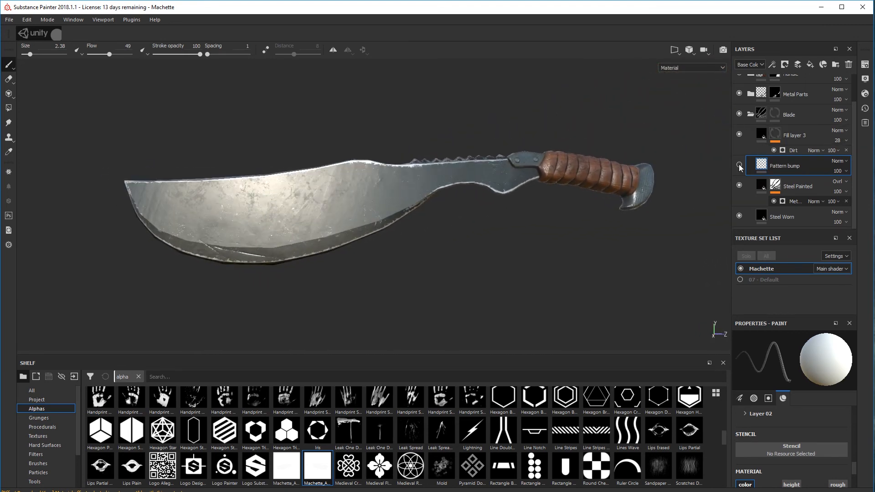
Compare the blade with the Pattern bump layer hidden and shown, and examine the engraved pattern up close
click(739, 135)
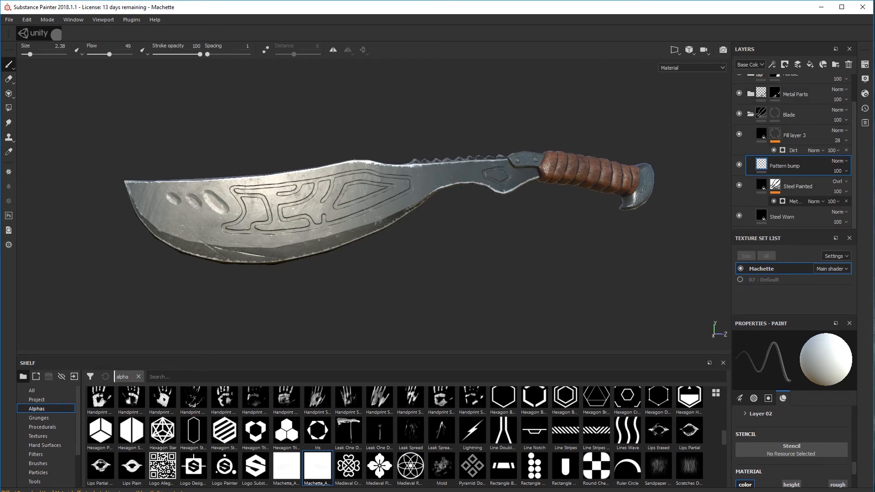
alt+drag(531, 212, 511, 215)
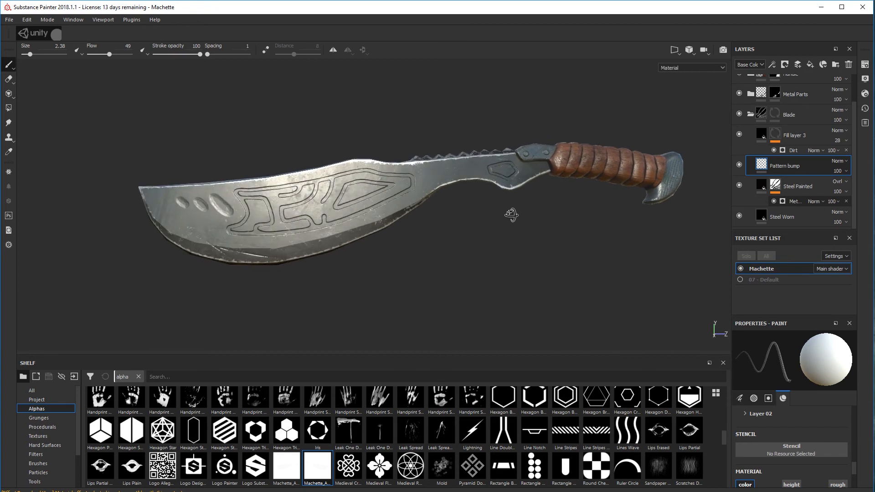
alt+drag(420, 212, 363, 246)
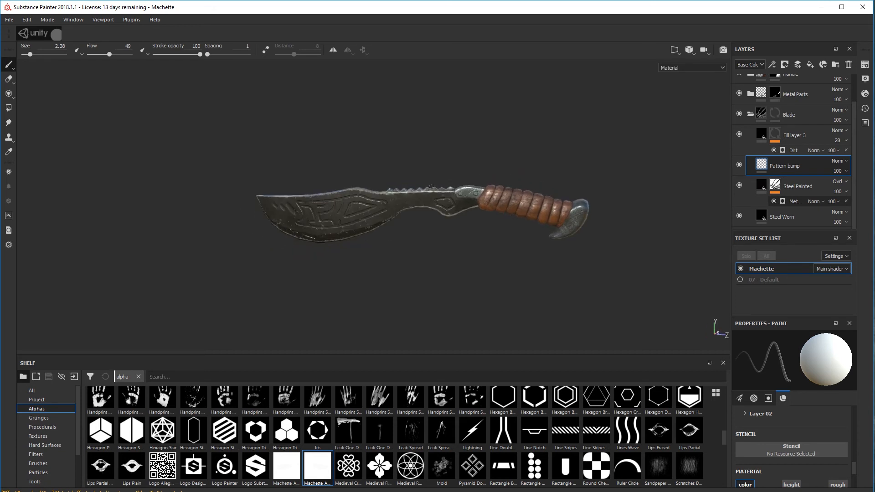
alt+drag(419, 236, 410, 236)
scroll(407, 237, up, 3)
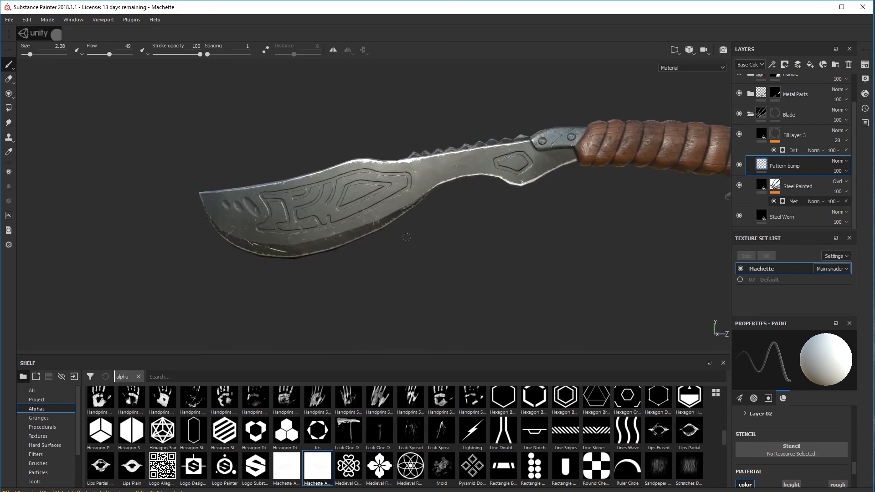
scroll(778, 172, up, 2)
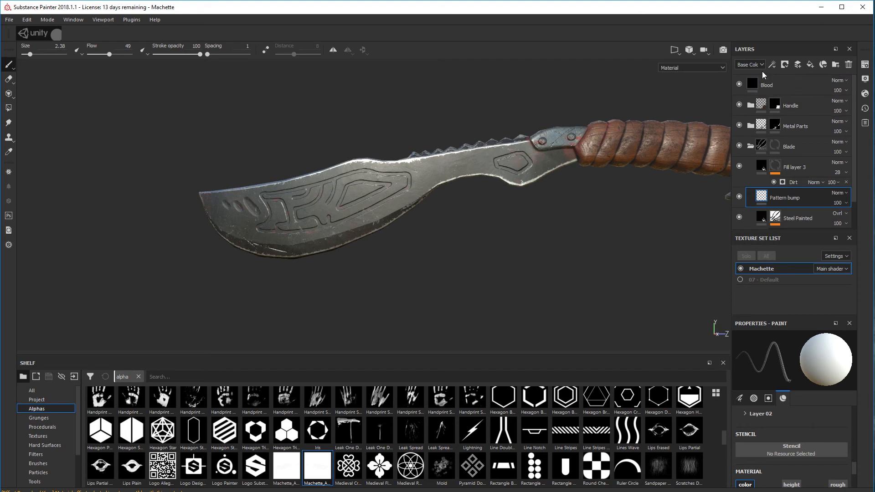
Collapse the Blade folder and set the base color to pure red for painting on the Blood layer
click(751, 146)
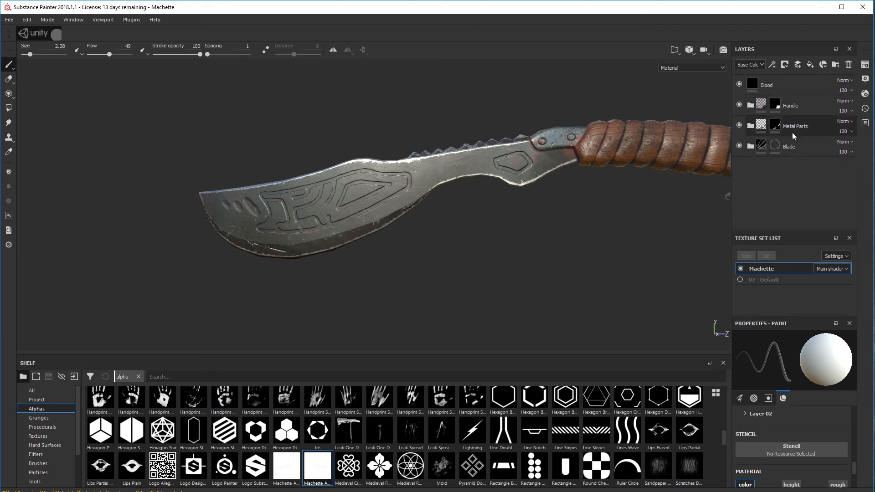
alt+drag(533, 212, 561, 206)
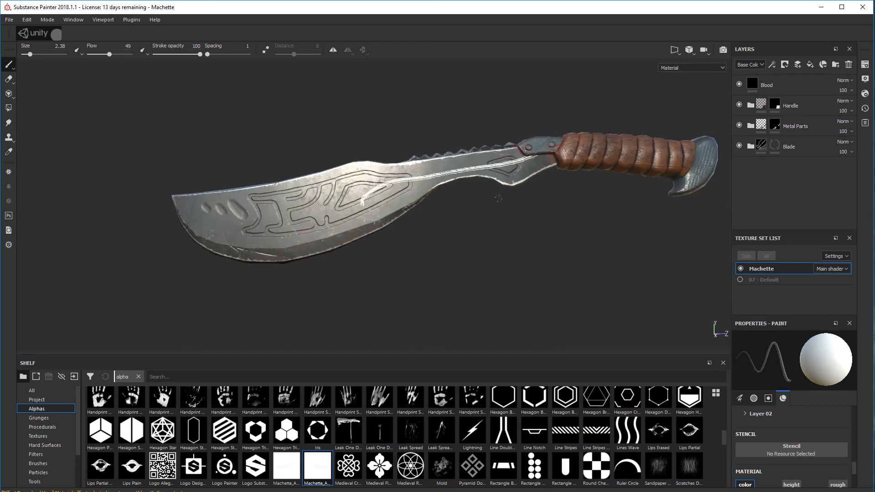
key(ctrl+z)
click(785, 86)
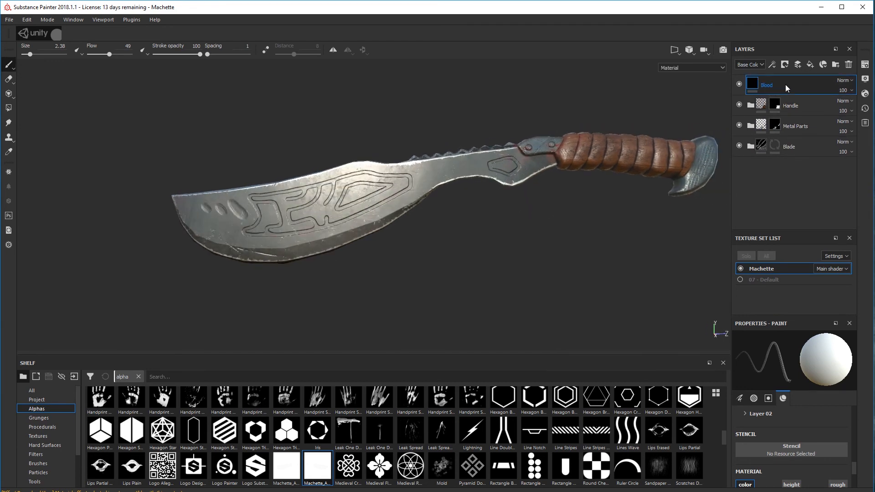
scroll(764, 441, down, 3)
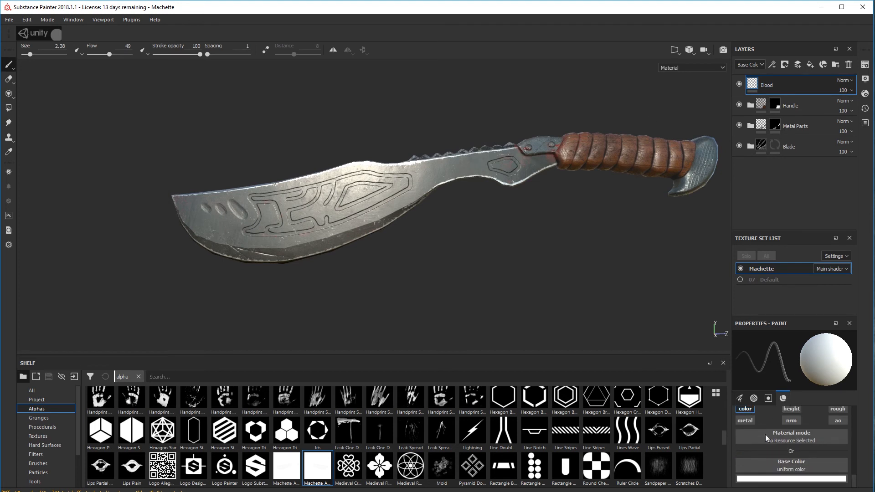
click(787, 478)
drag(784, 418, 816, 386)
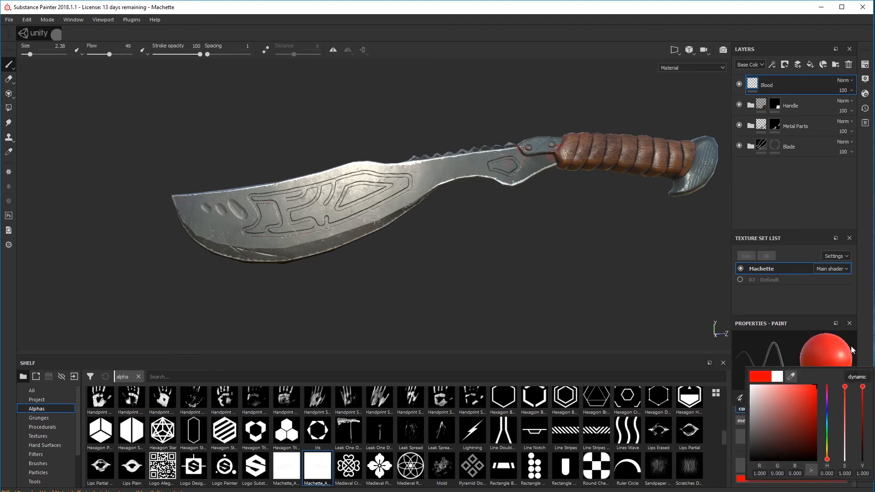
Switch to the Dirt Spots brush and try red strokes across the blade, undoing each trial stroke
mouse_move(541, 167)
mouse_down()
mouse_move(376, 201)
mouse_move(302, 235)
mouse_up()
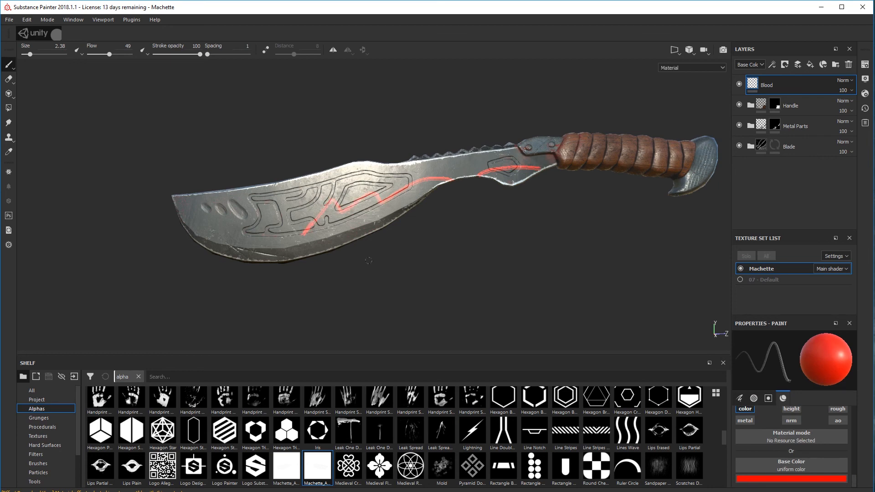
key(ctrl+z)
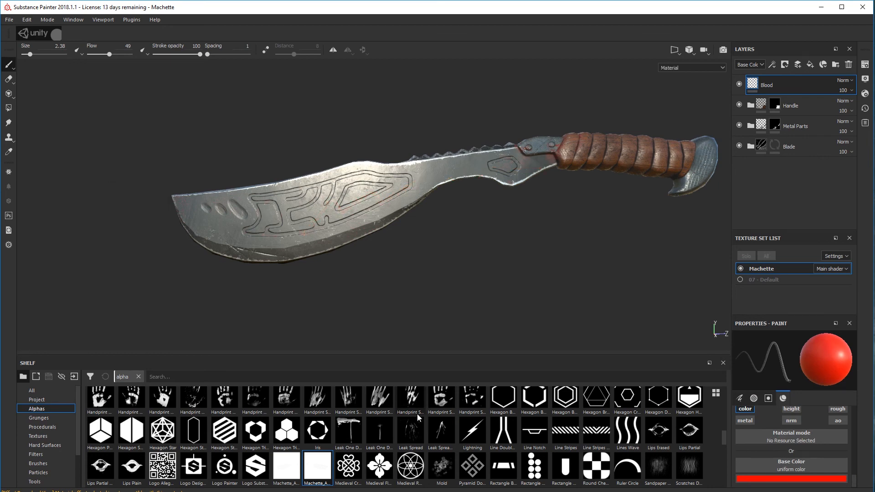
scroll(270, 447, up, 5)
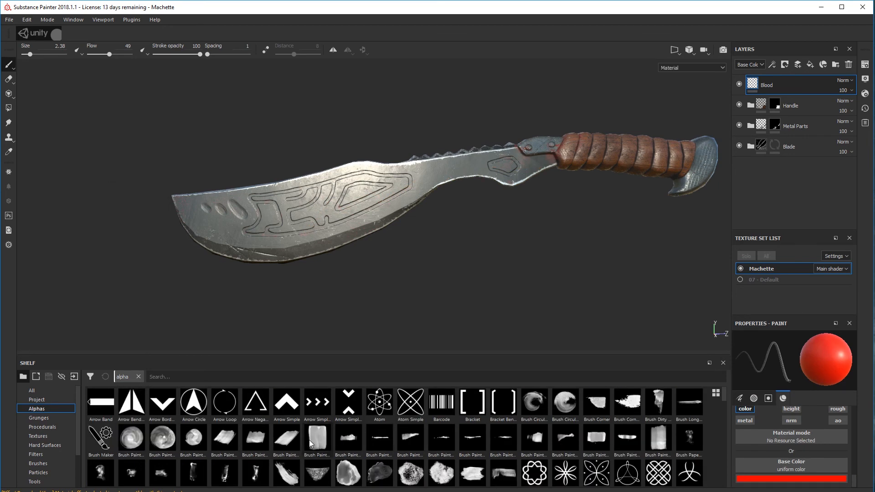
click(39, 463)
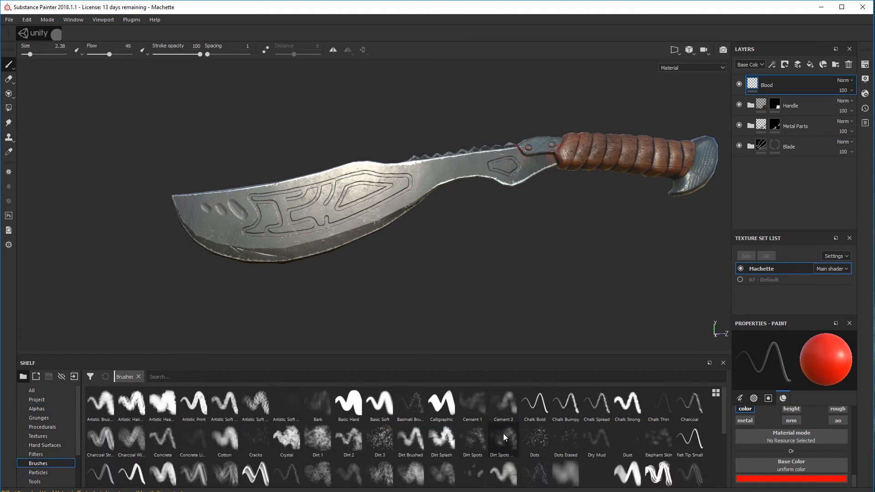
click(472, 448)
mouse_move(514, 171)
mouse_down()
mouse_move(410, 183)
mouse_move(263, 247)
mouse_up()
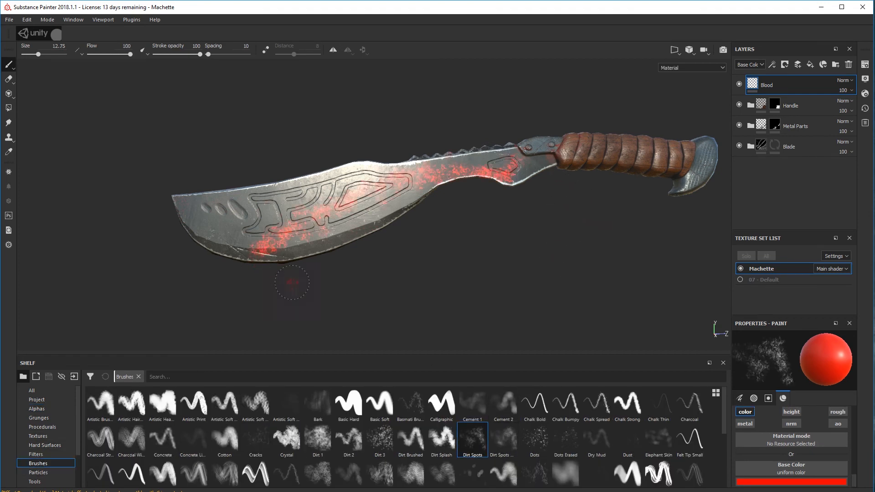
mouse_move(310, 296)
alt+mouse_down()
mouse_move(284, 316)
mouse_move(225, 318)
alt+mouse_up()
key(ctrl+z)
Try splattering bright red Dirt Spots paint over the blade and handle wrap, and undo the strokes
alt+drag(323, 273, 445, 248)
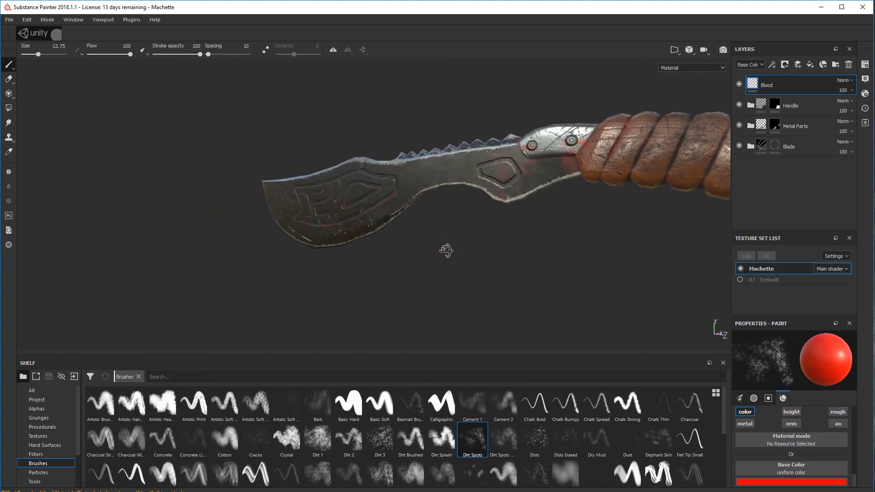
mouse_move(519, 230)
alt+mouse_down()
mouse_move(408, 255)
mouse_move(464, 249)
alt+mouse_up()
mouse_move(214, 200)
mouse_down()
mouse_move(587, 119)
mouse_move(701, 132)
mouse_up()
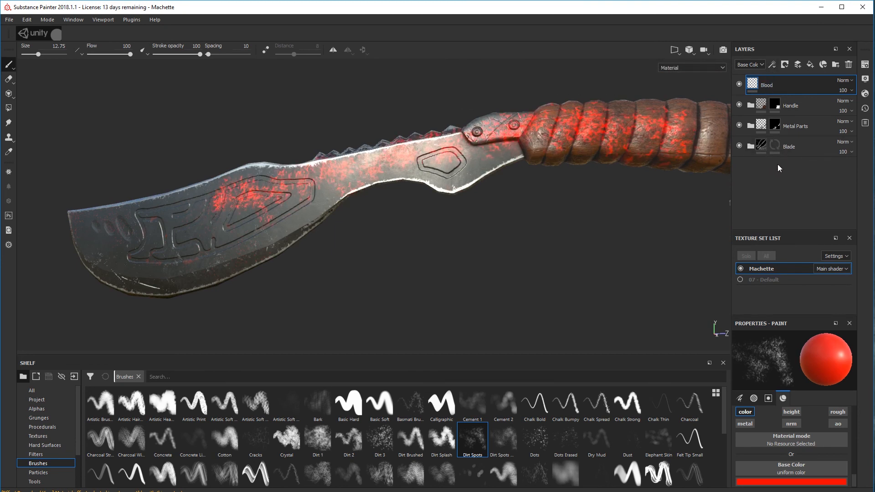
double_click(766, 85)
key(ctrl+z)
key(ctrl+z)
Dab red spots on the blade and metal fitting beside the handle, undoing the last stroke
mouse_move(524, 180)
alt+mouse_down()
mouse_move(537, 233)
mouse_move(530, 225)
alt+mouse_up()
alt+right_drag(516, 224, 563, 224)
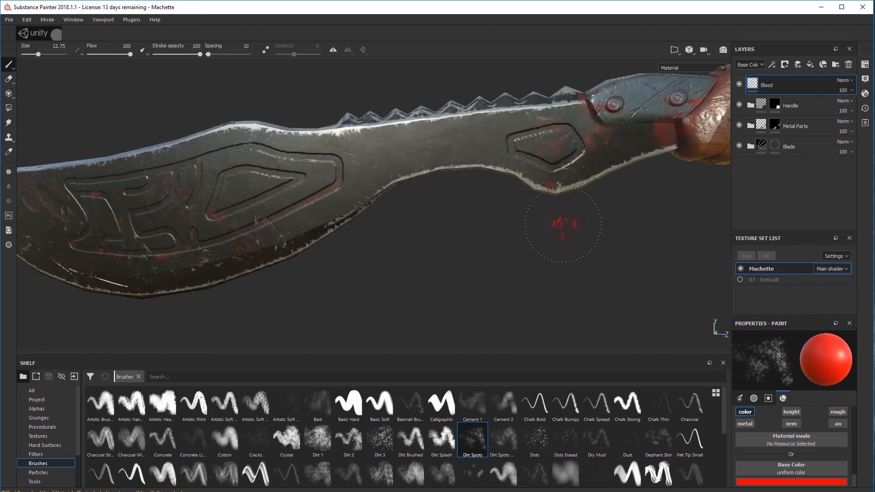
alt+drag(537, 258, 438, 284)
click(495, 193)
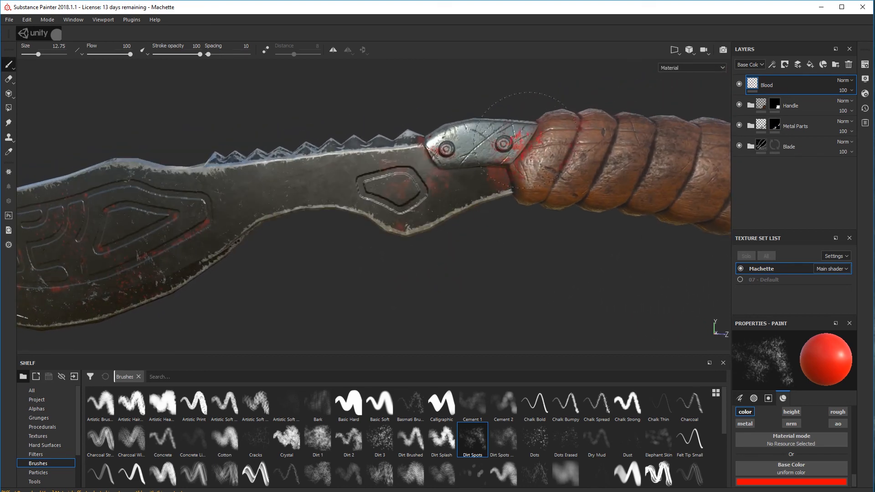
mouse_move(549, 145)
alt+mouse_down()
mouse_move(609, 274)
mouse_move(610, 235)
mouse_move(550, 190)
alt+mouse_up()
drag(437, 128, 433, 135)
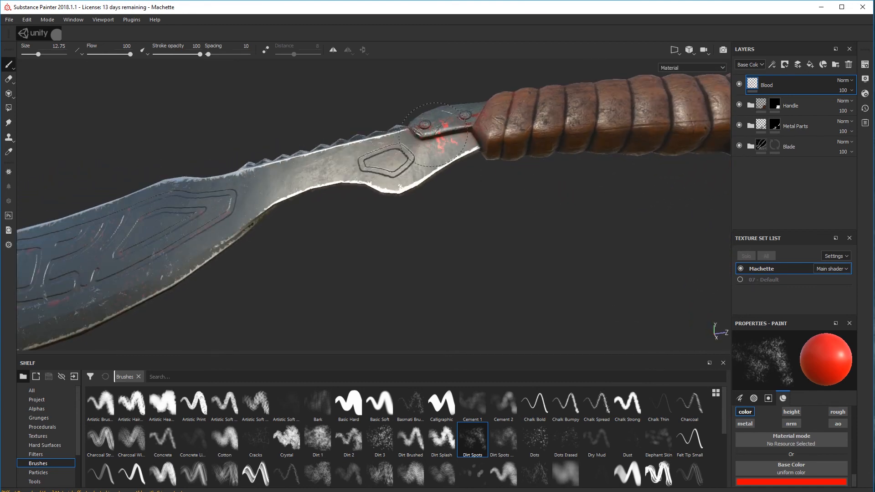
key(ctrl+z)
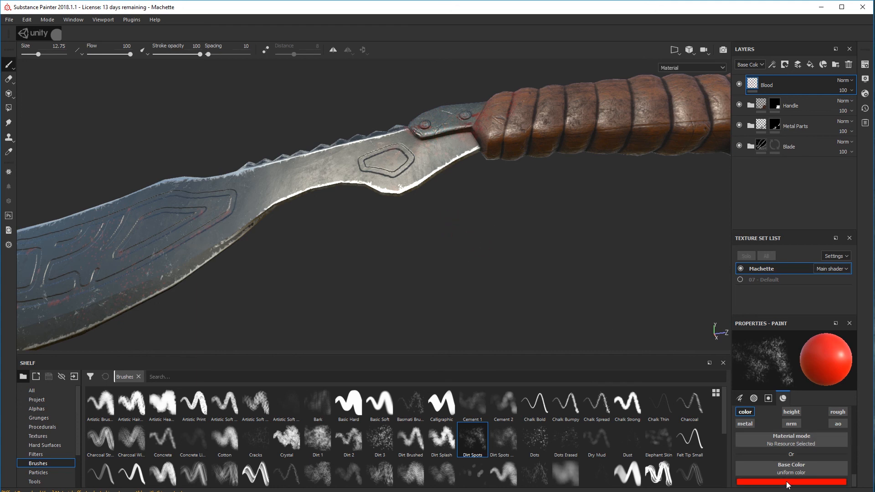
Darken the paint's base color to deep red and dab it on the blade next to the handle
click(788, 481)
click(813, 431)
drag(816, 428, 813, 430)
click(428, 146)
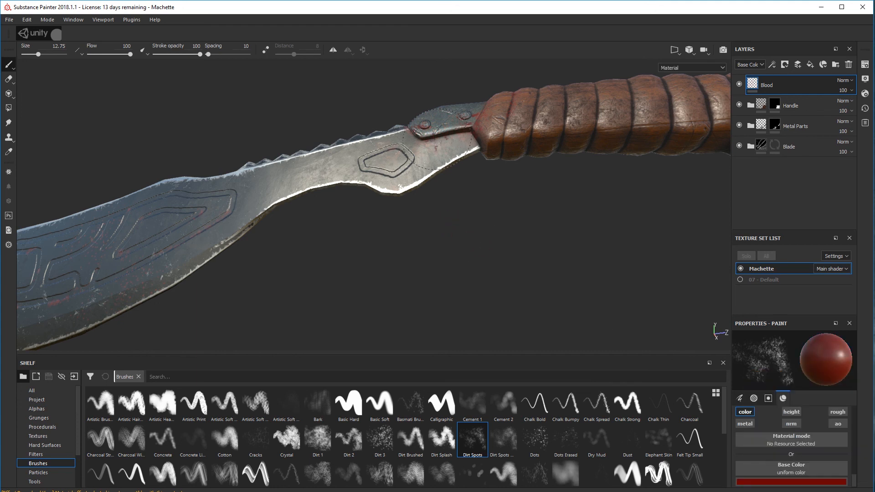
alt+drag(435, 146, 430, 248)
Enable the roughness channel for the blood paint and set its roughness to 0.6978
click(838, 412)
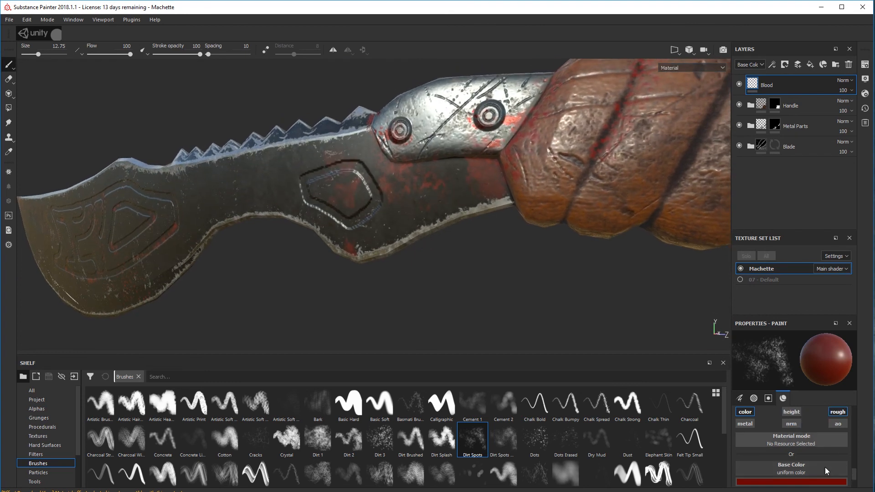
scroll(810, 472, down, 3)
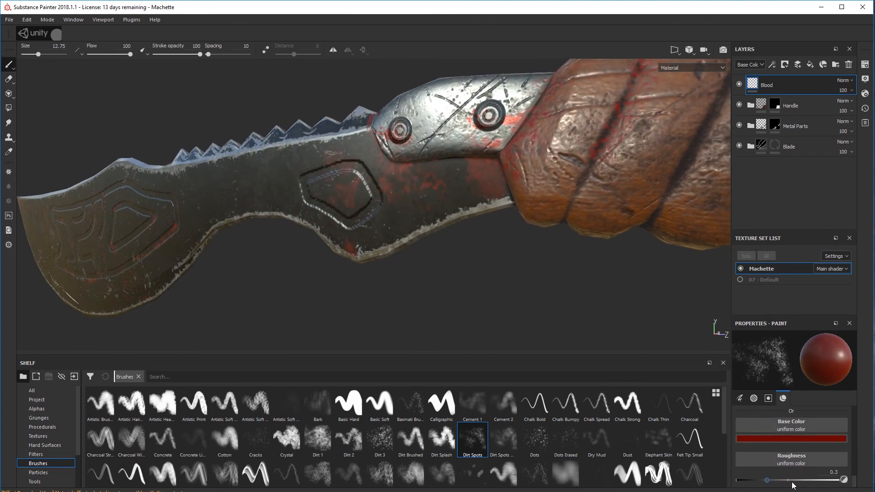
mouse_move(791, 483)
mouse_down()
mouse_move(828, 484)
mouse_move(808, 488)
mouse_up()
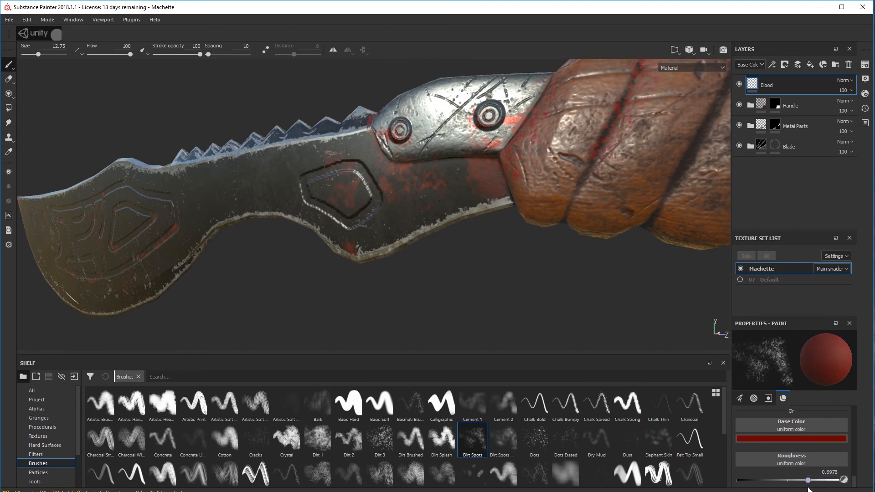
Examine the blood spots and engraved pattern on both sides of the machete from several angles
mouse_move(494, 214)
alt+mouse_down()
mouse_move(534, 208)
mouse_move(537, 196)
mouse_move(469, 211)
mouse_move(546, 208)
mouse_move(580, 248)
mouse_move(493, 242)
mouse_move(449, 221)
alt+mouse_up()
scroll(485, 266, down, 5)
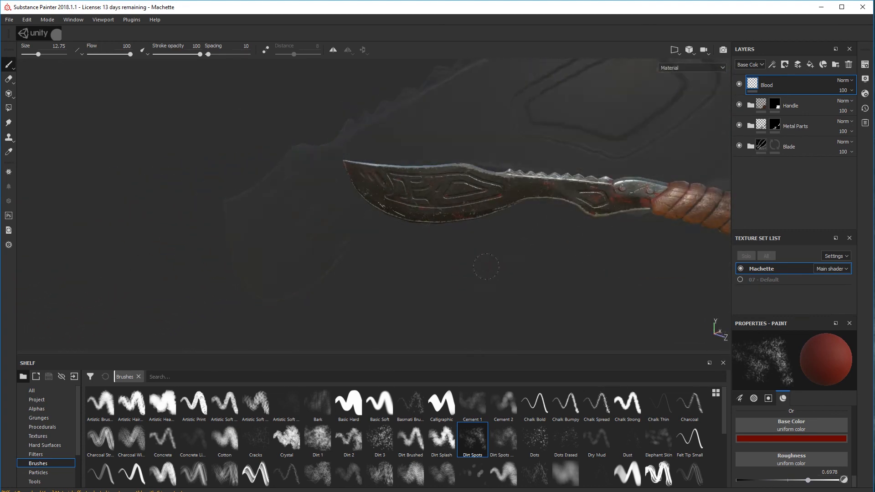
mouse_move(486, 266)
alt+mouse_down()
mouse_move(492, 255)
mouse_move(615, 223)
alt+mouse_up()
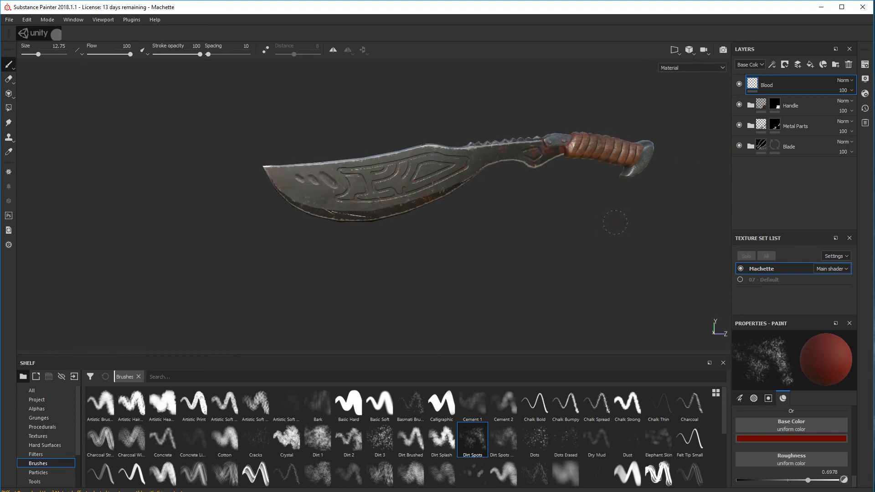
mouse_move(615, 222)
alt+middle_down()
mouse_move(498, 244)
mouse_move(512, 236)
alt+middle_up()
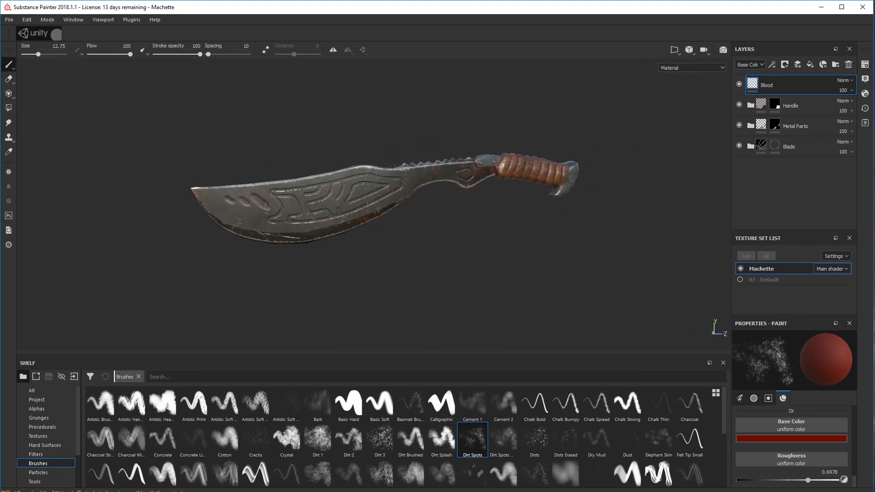
mouse_move(409, 243)
alt+mouse_down()
mouse_move(406, 263)
mouse_move(382, 237)
mouse_move(399, 232)
alt+mouse_up()
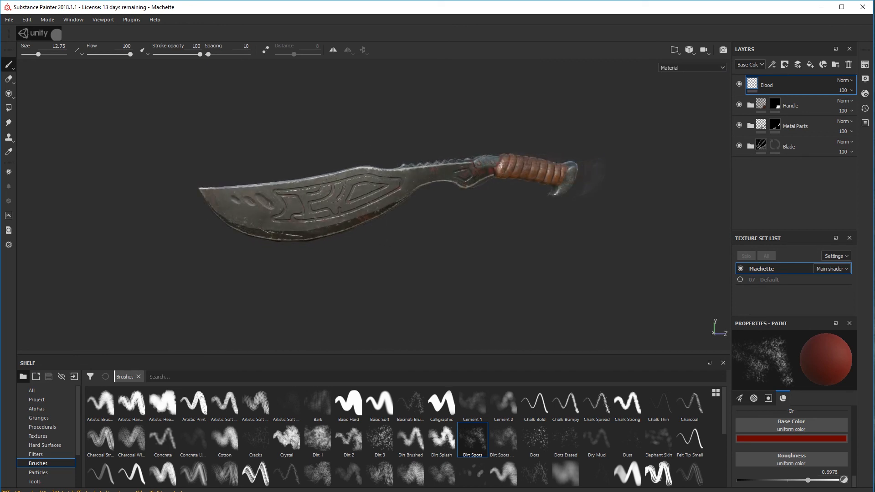
mouse_move(328, 161)
alt+mouse_down()
mouse_move(693, 176)
mouse_move(844, 141)
mouse_move(845, 121)
mouse_move(850, 165)
alt+mouse_up()
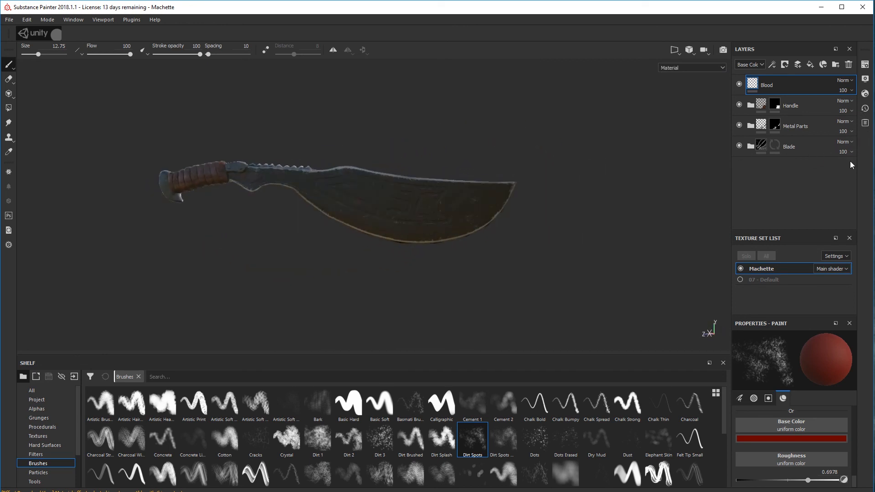
alt+drag(360, 187, 371, 224)
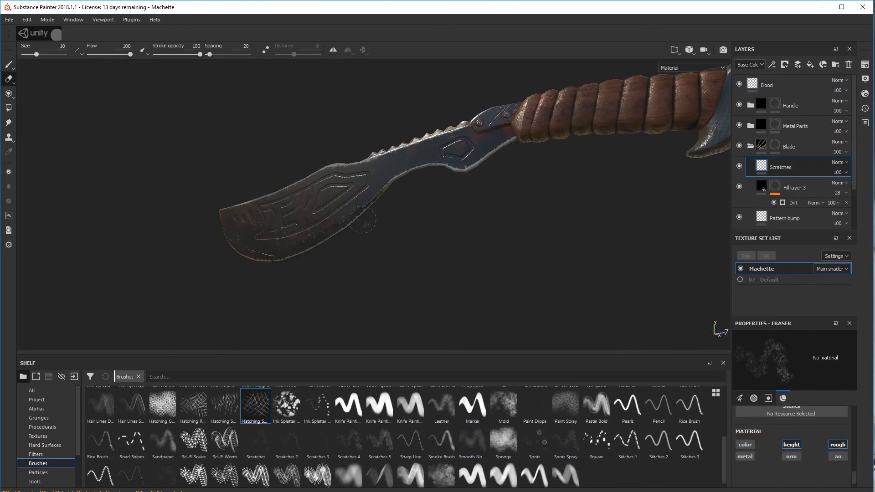
alt+middle_drag(387, 241, 388, 226)
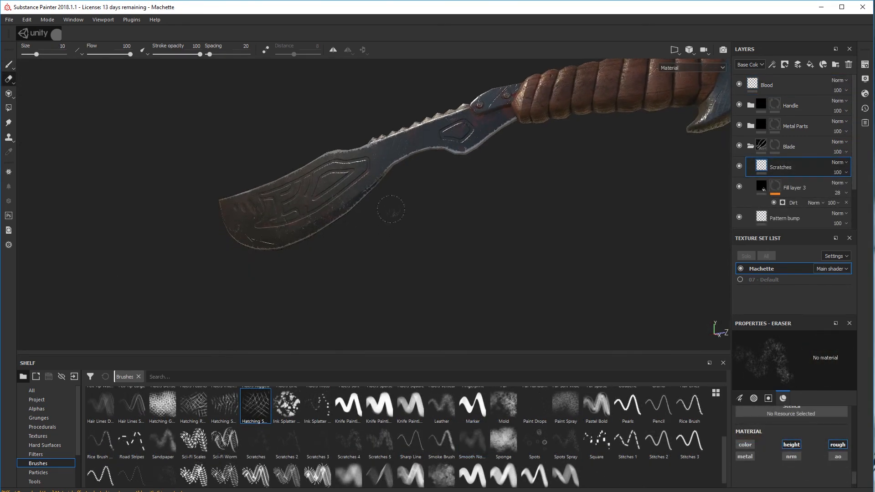
Inspect the blade's scratches, engraved pattern and blood spots up close and at grazing light angles
alt+drag(391, 209, 392, 217)
alt+right_drag(392, 217, 467, 192)
mouse_move(467, 191)
alt+mouse_down()
mouse_move(451, 236)
mouse_move(469, 165)
alt+mouse_up()
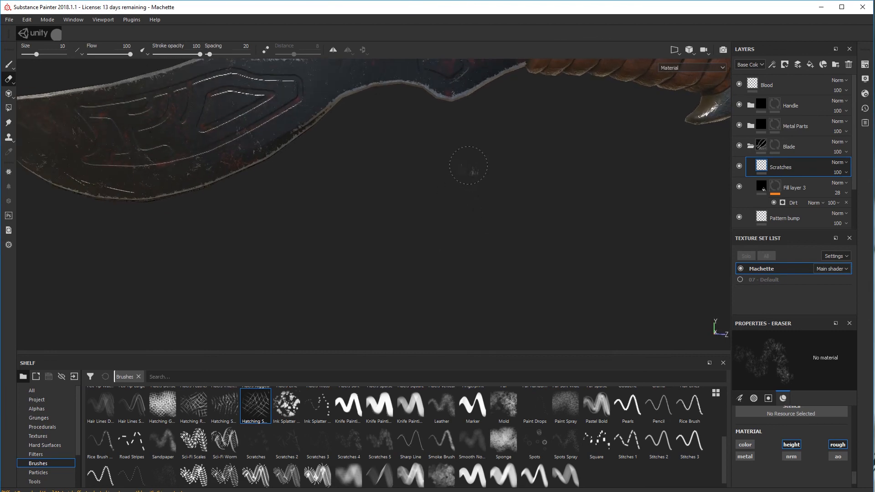
alt+middle_drag(469, 165, 438, 265)
alt+drag(442, 241, 457, 212)
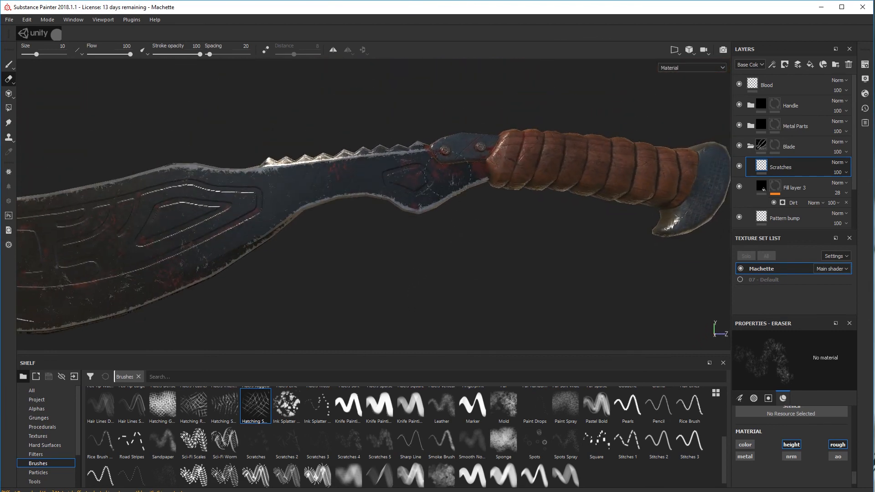
scroll(445, 254, down, 5)
alt+middle_drag(433, 276, 407, 249)
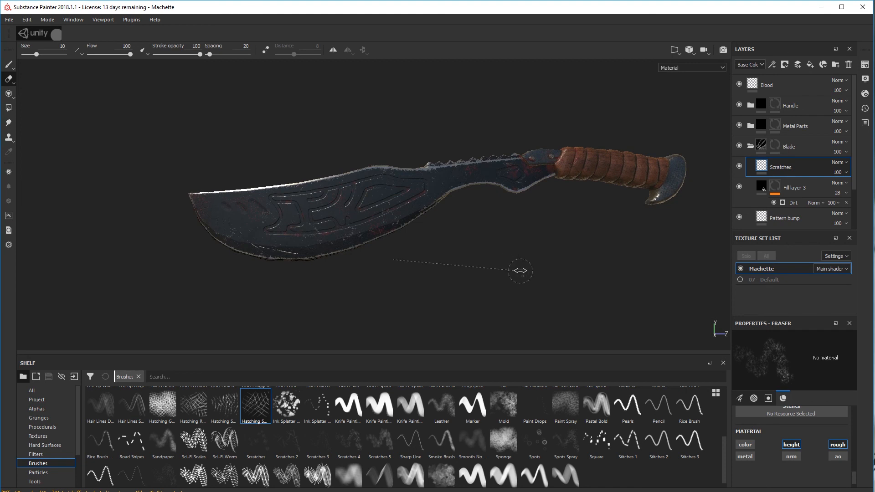
shift+right_drag(520, 270, 428, 265)
alt+drag(425, 265, 350, 234)
alt+middle_drag(349, 234, 315, 151)
scroll(315, 151, up, 2)
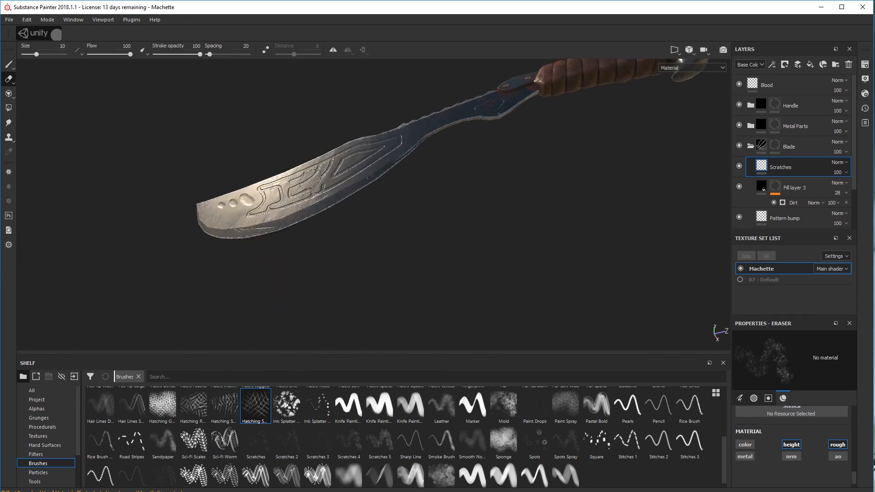
scroll(303, 177, up, 2)
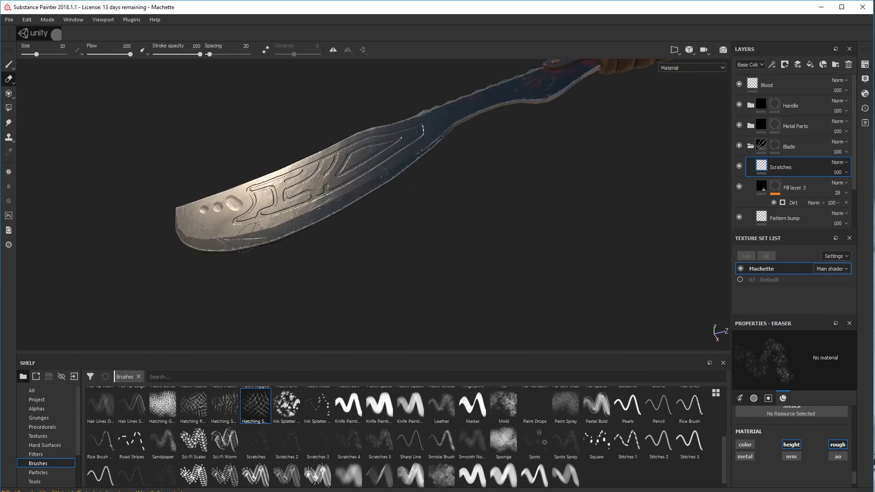
Review the fully textured machete from several angles, checking the blade, metal fitting, wrapped handle and pommel together
alt+drag(490, 159, 425, 236)
scroll(420, 203, down, 4)
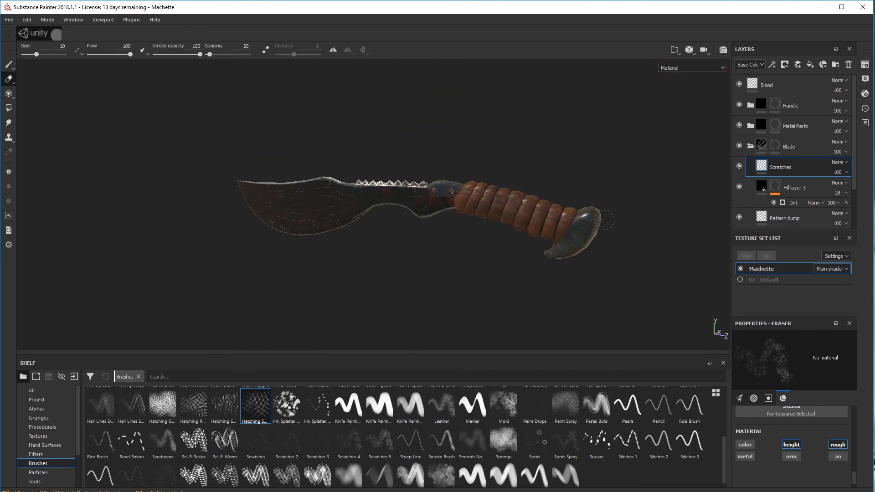
mouse_move(366, 254)
alt+mouse_down()
mouse_move(400, 240)
mouse_move(371, 224)
mouse_move(370, 243)
alt+mouse_up()
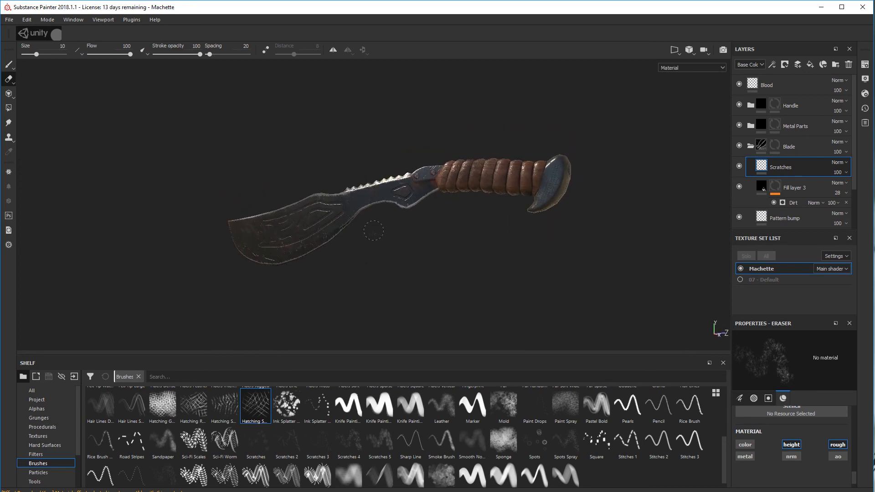
mouse_move(408, 234)
alt+mouse_down()
mouse_move(426, 242)
mouse_move(406, 250)
mouse_move(393, 233)
alt+mouse_up()
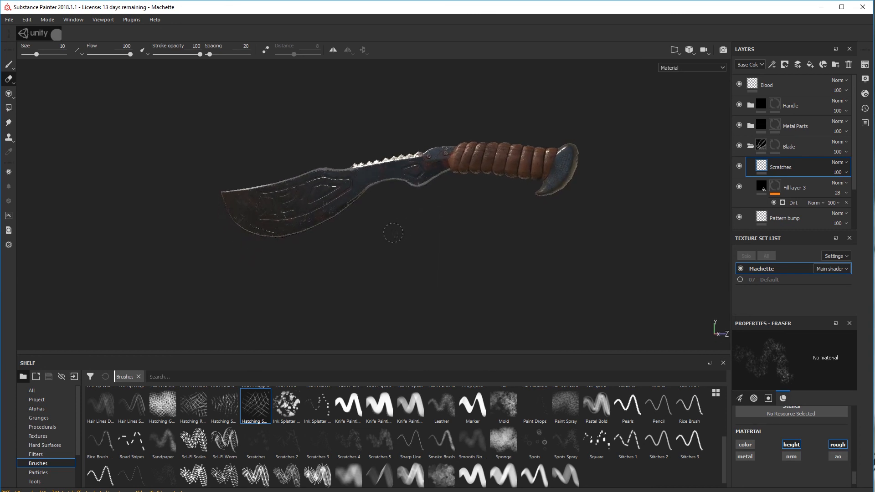
mouse_move(449, 219)
alt+mouse_down()
mouse_move(400, 231)
mouse_move(476, 228)
mouse_move(333, 196)
mouse_move(242, 244)
mouse_move(43, 246)
mouse_move(449, 210)
mouse_move(429, 235)
mouse_move(406, 207)
mouse_move(411, 223)
mouse_move(357, 232)
mouse_move(392, 221)
mouse_move(434, 224)
alt+mouse_up()
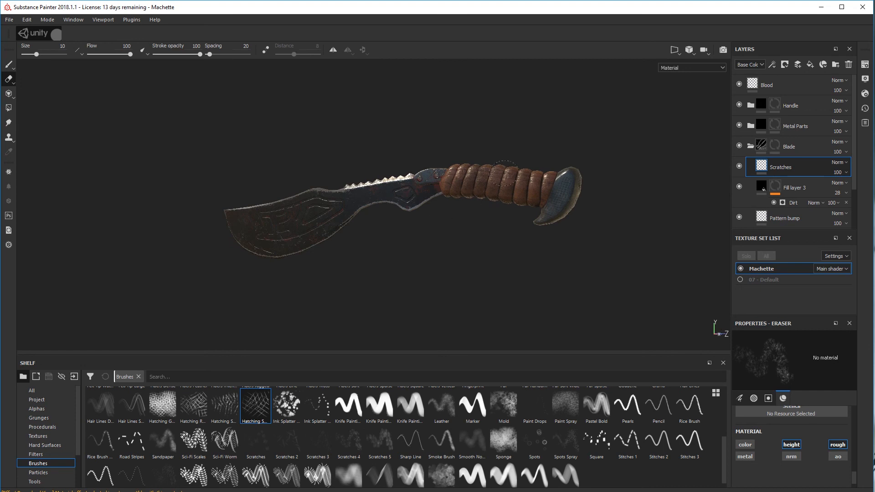
alt+drag(384, 221, 419, 184)
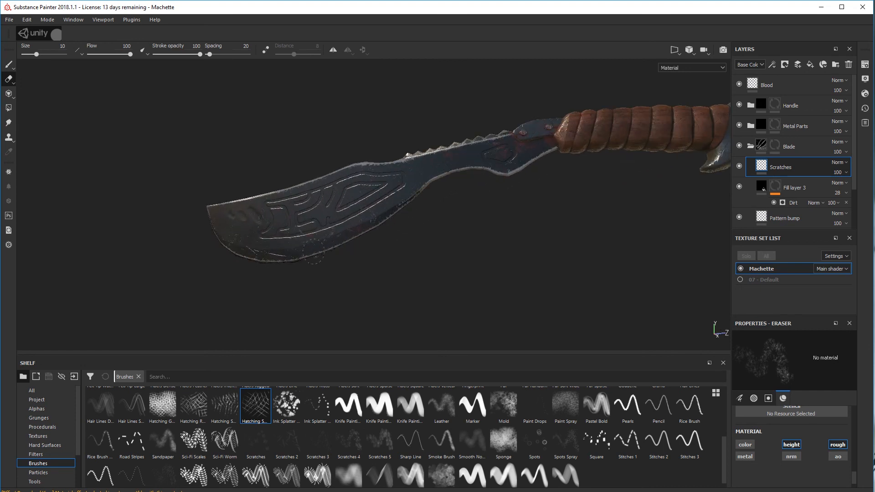
mouse_move(315, 281)
alt+mouse_down()
mouse_move(319, 296)
mouse_move(307, 287)
alt+mouse_up()
scroll(305, 286, down, 3)
alt+drag(392, 237, 327, 251)
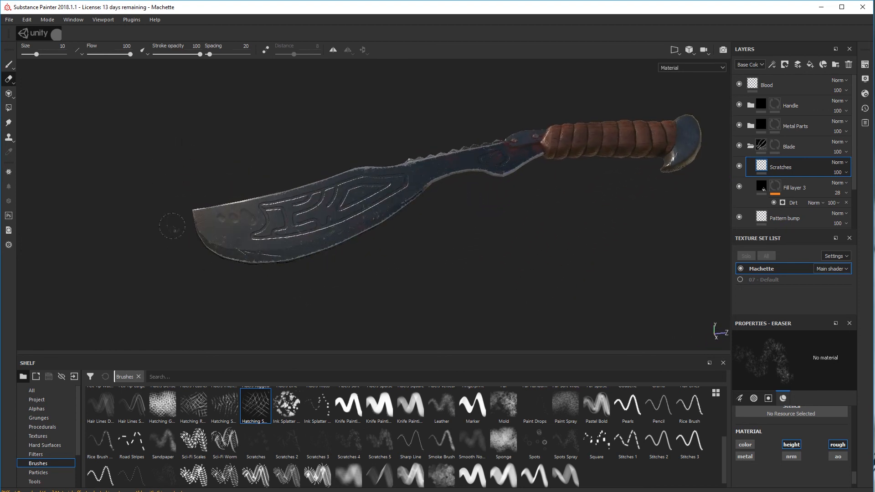
alt+drag(469, 250, 402, 246)
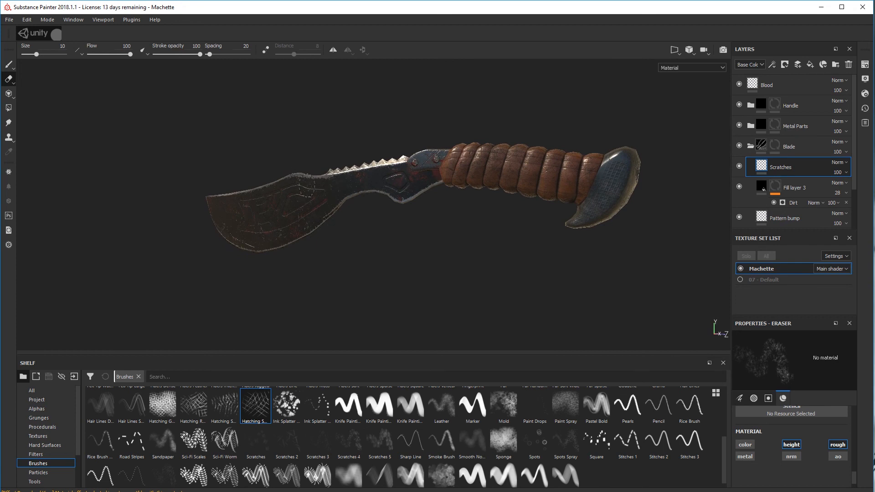
alt+drag(522, 239, 501, 249)
mouse_move(360, 250)
alt+mouse_down()
mouse_move(429, 220)
mouse_move(453, 246)
mouse_move(404, 238)
mouse_move(420, 258)
mouse_move(486, 221)
mouse_move(328, 245)
mouse_move(289, 243)
mouse_move(278, 232)
mouse_move(394, 250)
mouse_move(427, 266)
alt+mouse_up()
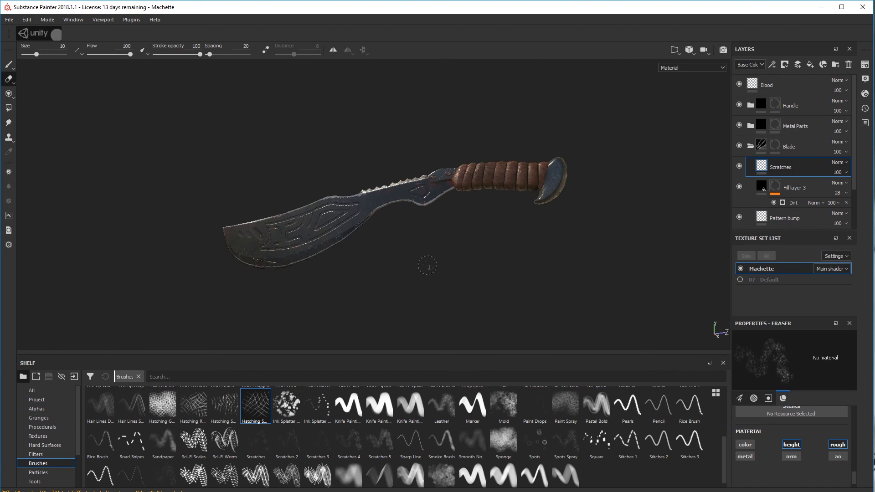